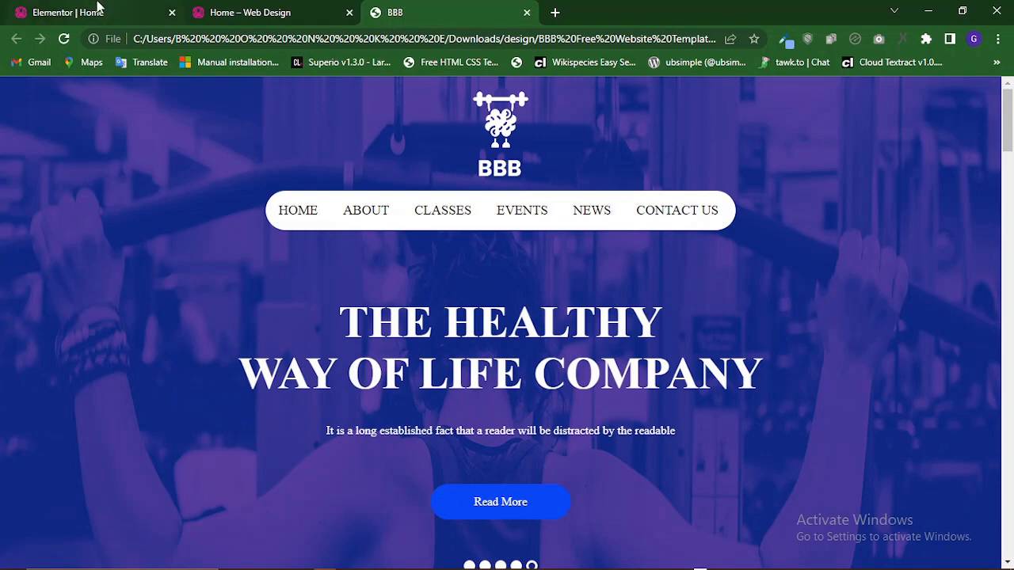
Switch to the Elementor editor tab and exit Elementor back to the WordPress page editor.
click(141, 10)
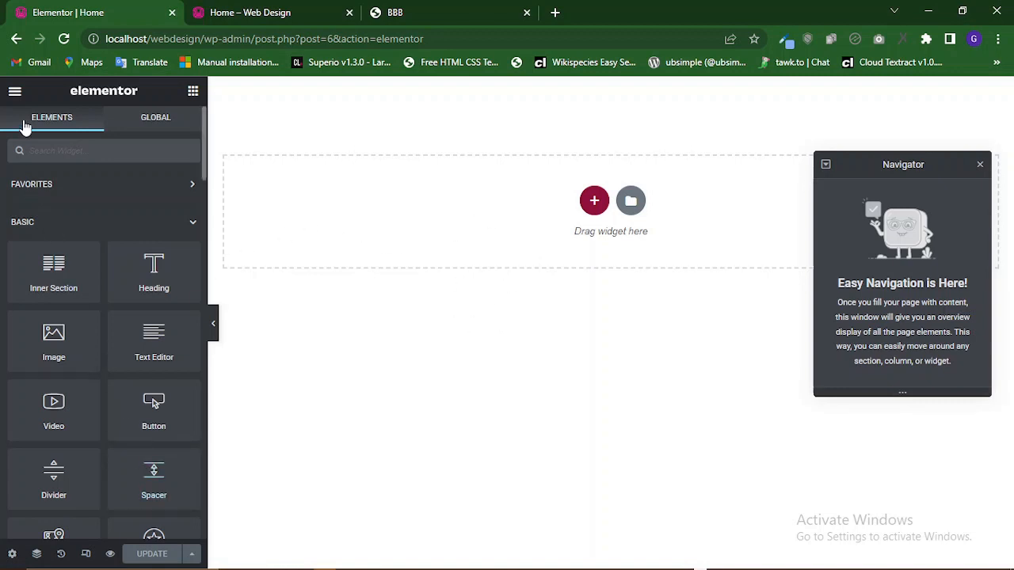
click(14, 92)
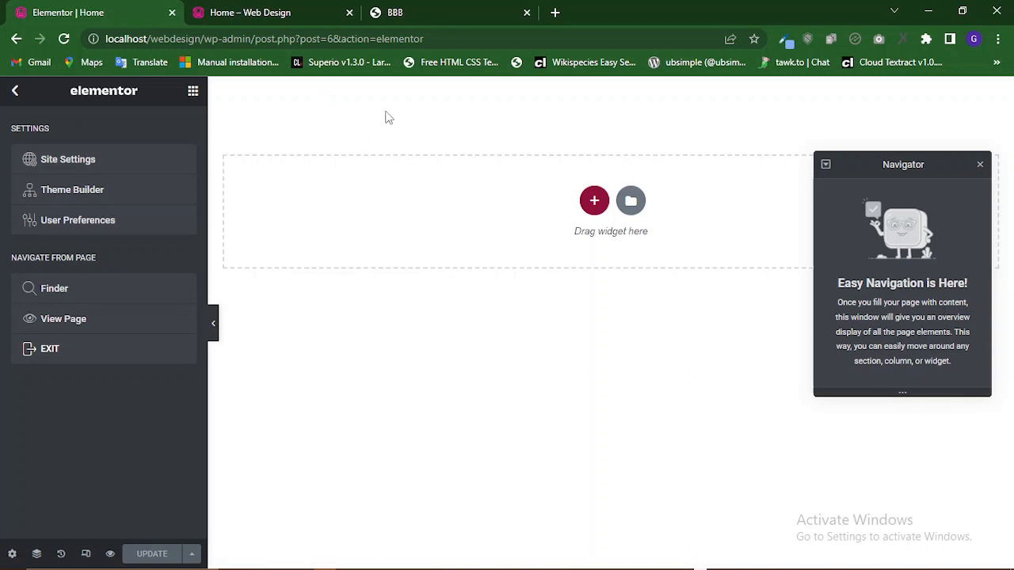
click(49, 354)
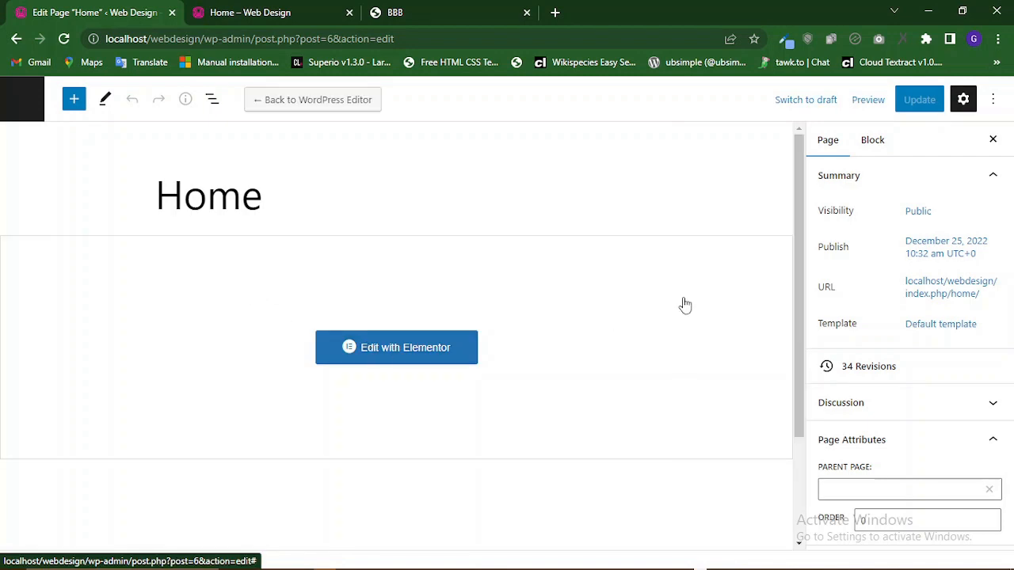
Set the Home page template to Default template.
click(937, 331)
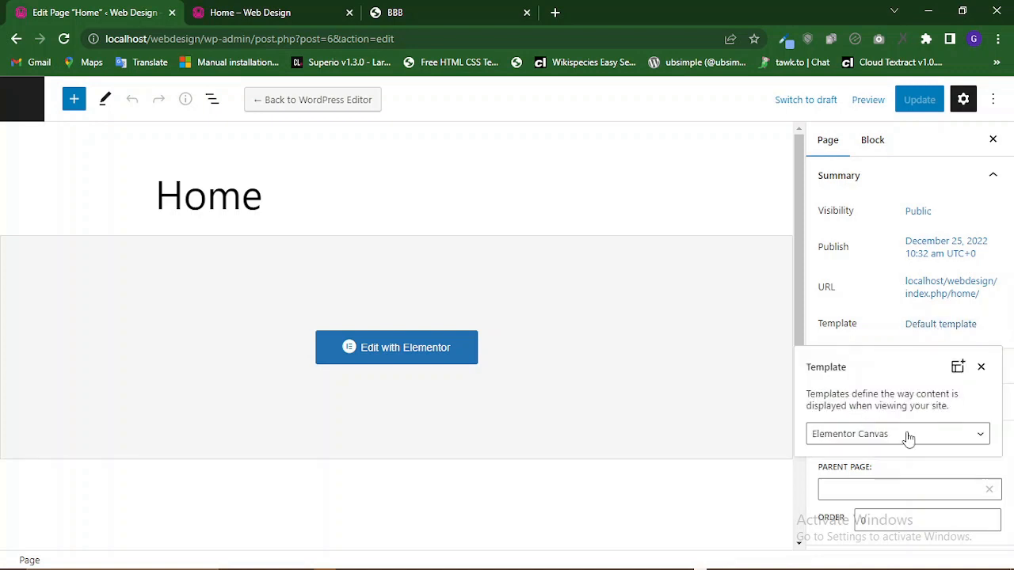
click(909, 438)
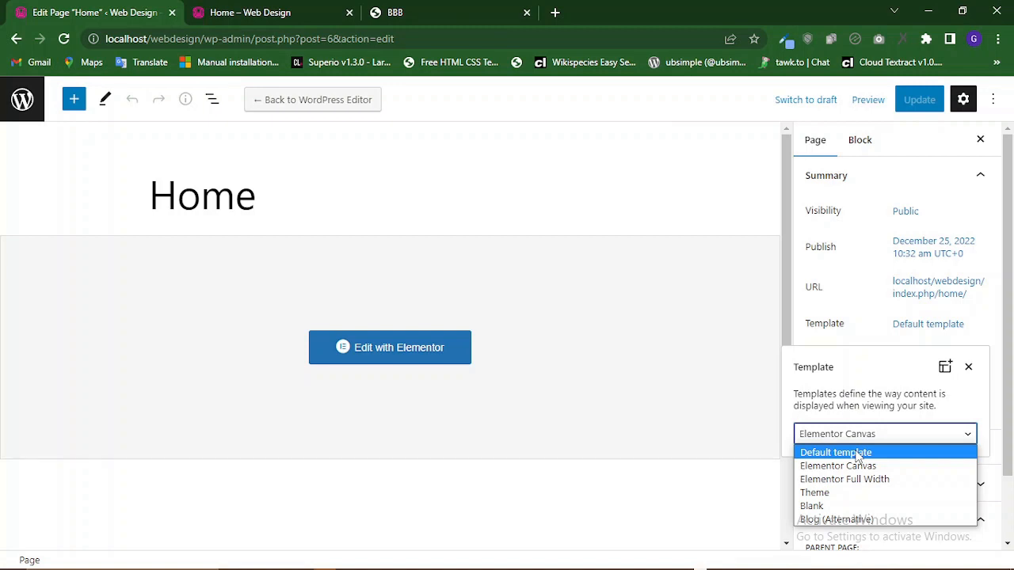
click(836, 453)
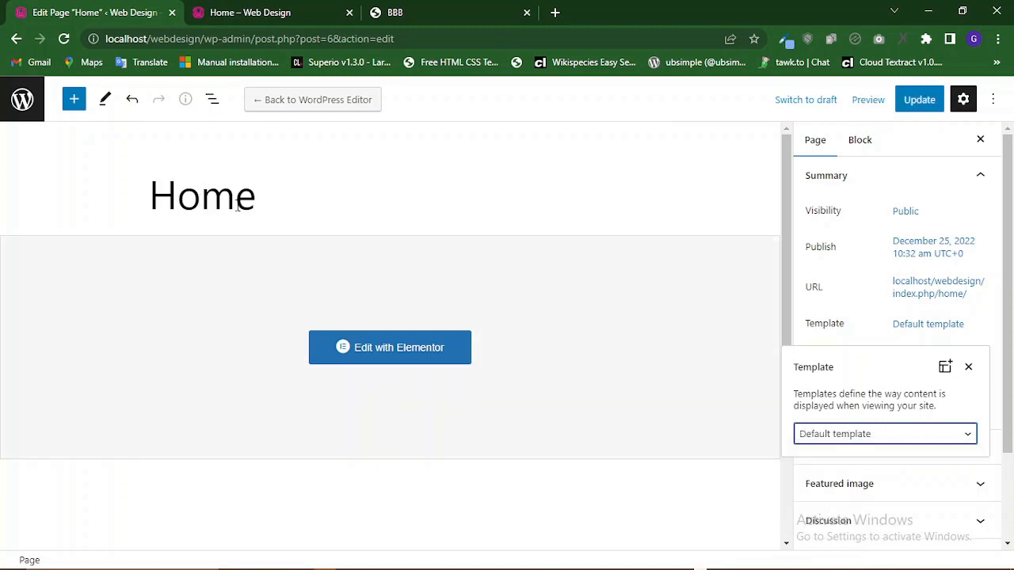
click(264, 205)
drag(262, 200, 153, 191)
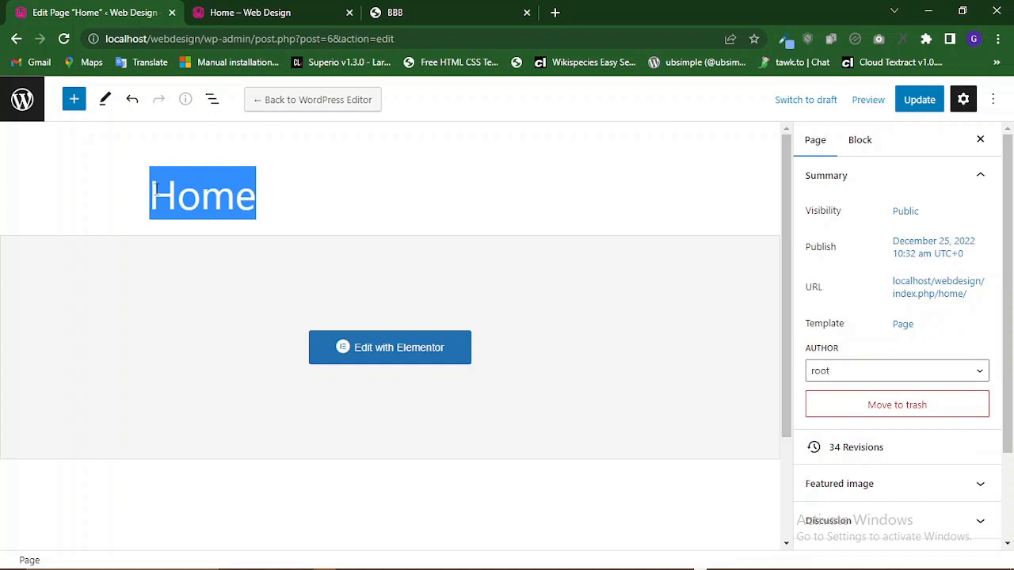
Change the page template to Elementor Canvas and update the page.
click(909, 327)
click(902, 436)
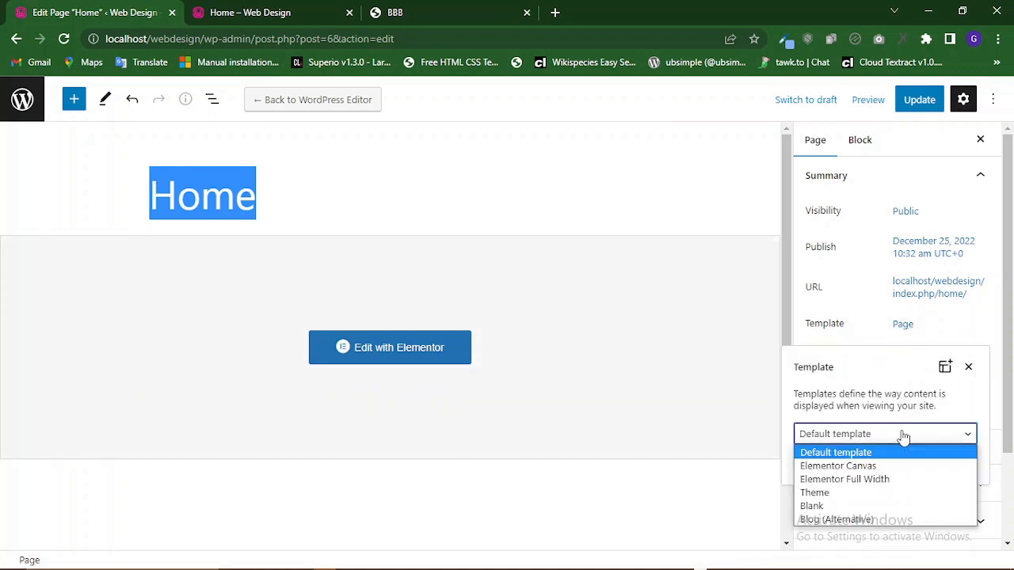
click(896, 467)
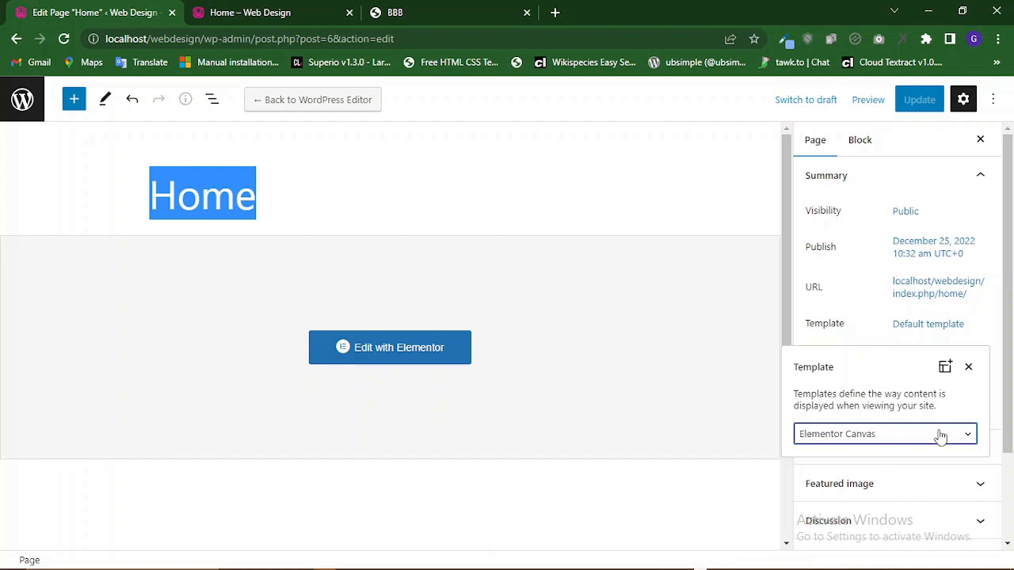
click(916, 107)
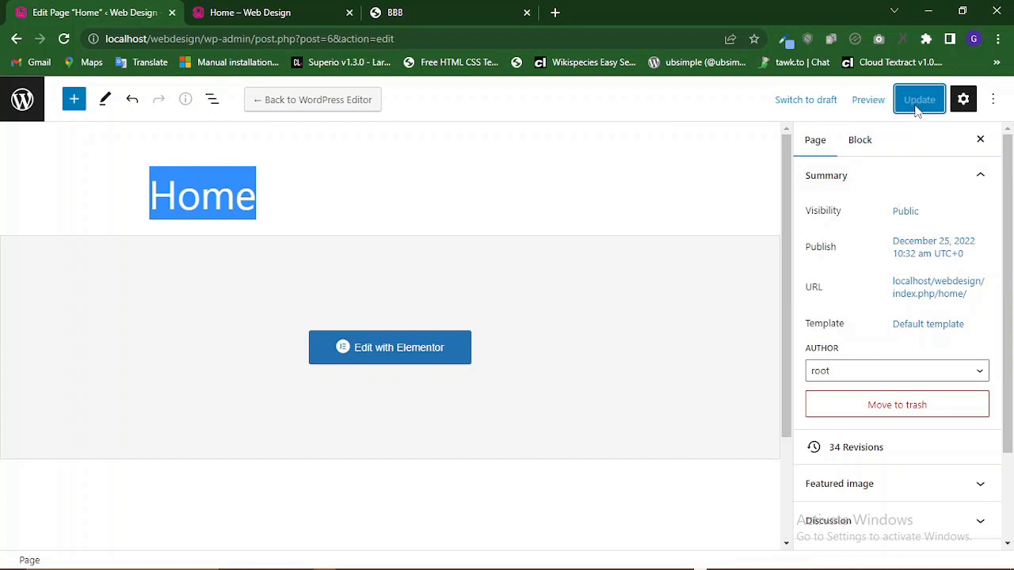
Open the Home page for editing with Elementor.
click(418, 353)
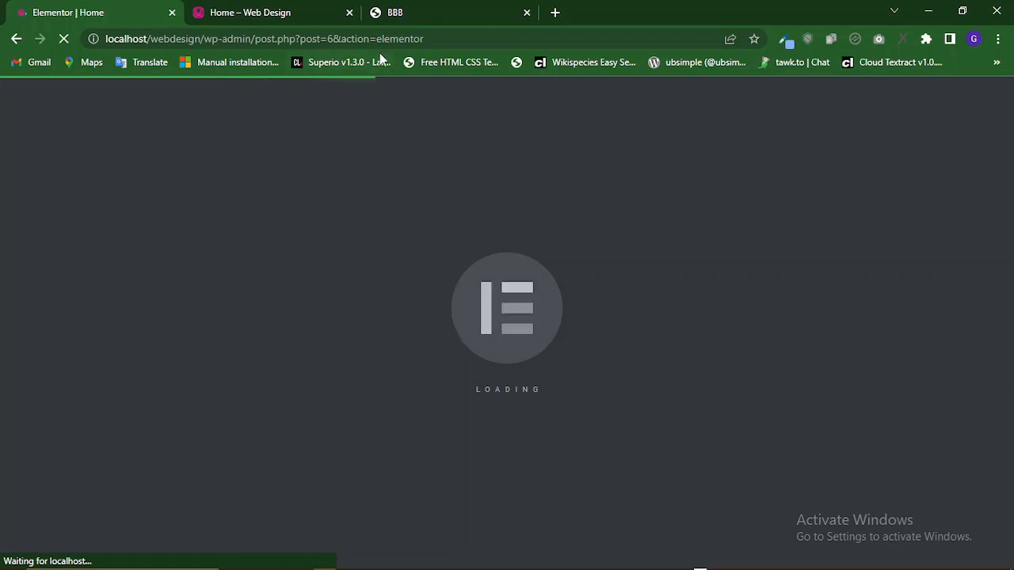
Review the hero section of the BBB reference page in the other tab.
click(405, 10)
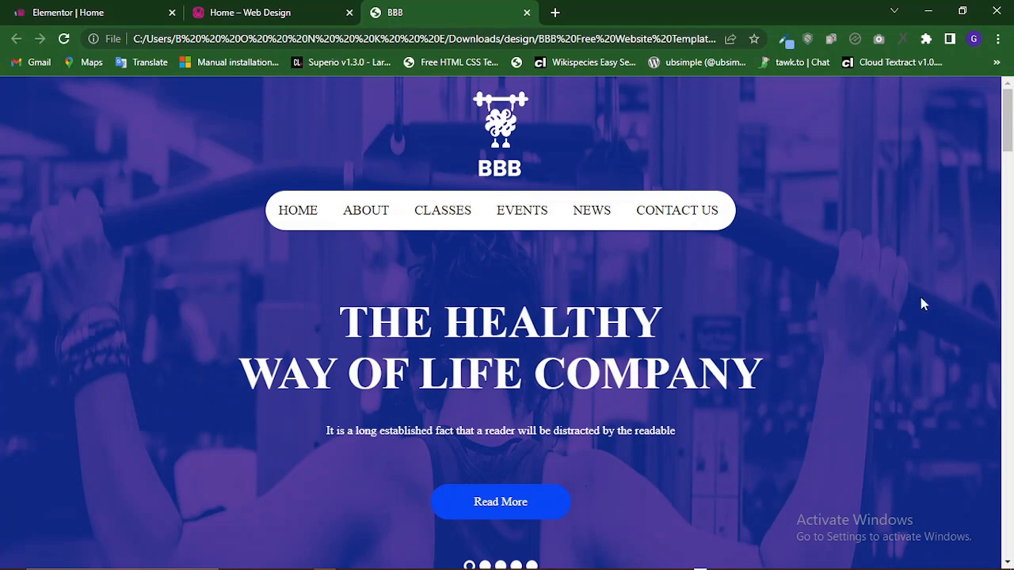
scroll(938, 218, down, 6)
scroll(938, 218, up, 5)
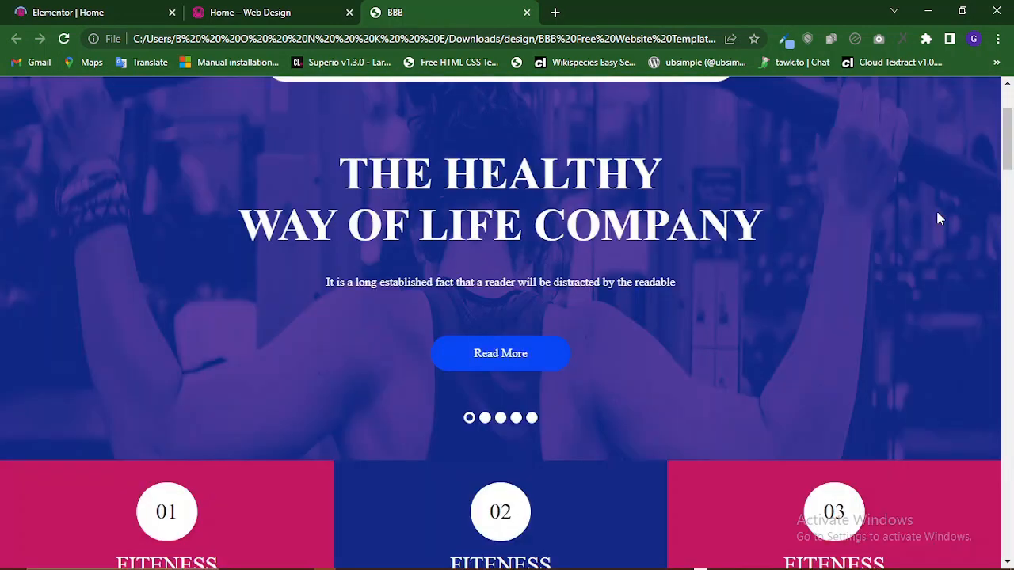
scroll(343, 315, up, 2)
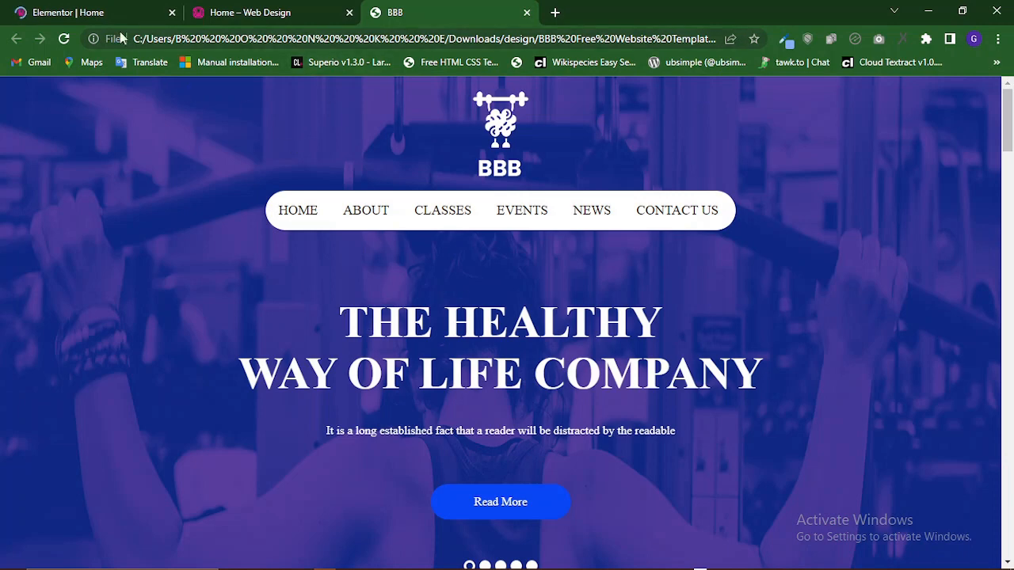
click(102, 8)
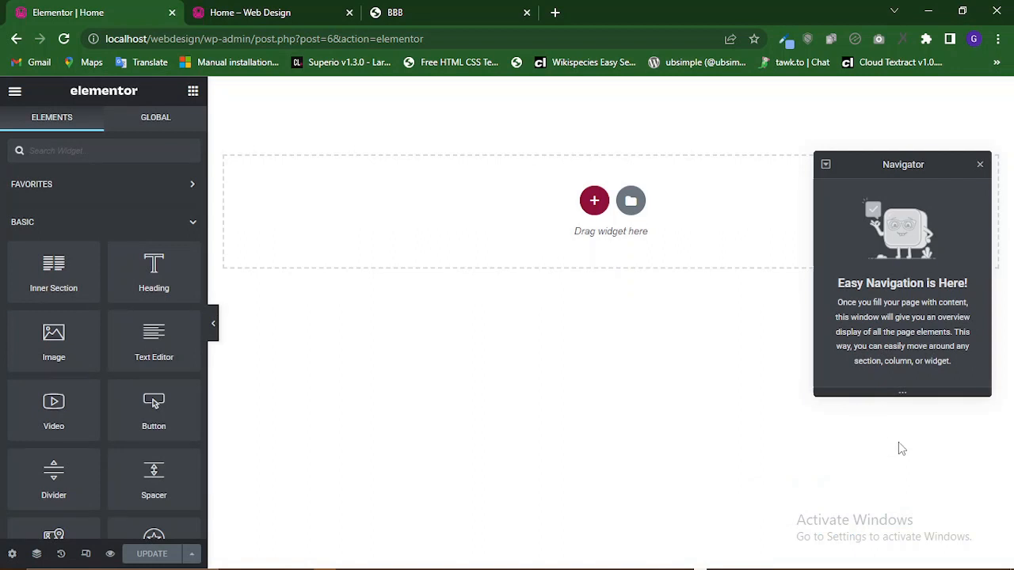
mouse_move(870, 565)
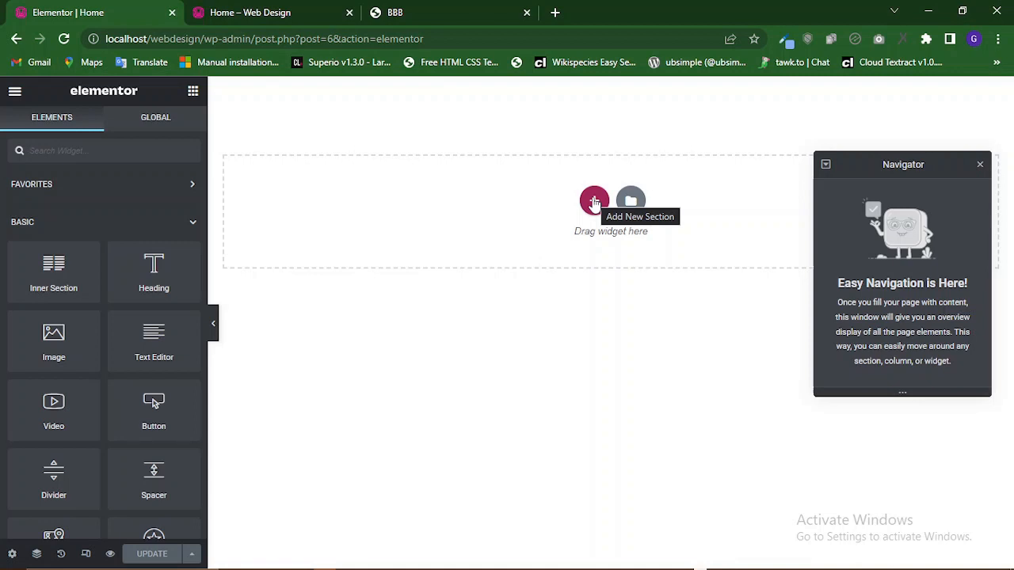
mouse_move(681, 564)
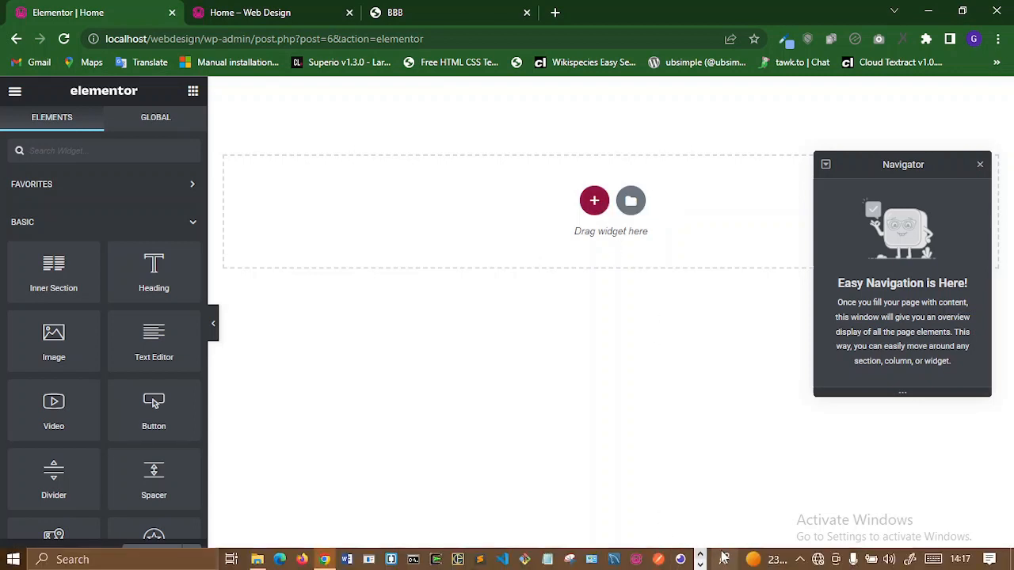
right_click(717, 559)
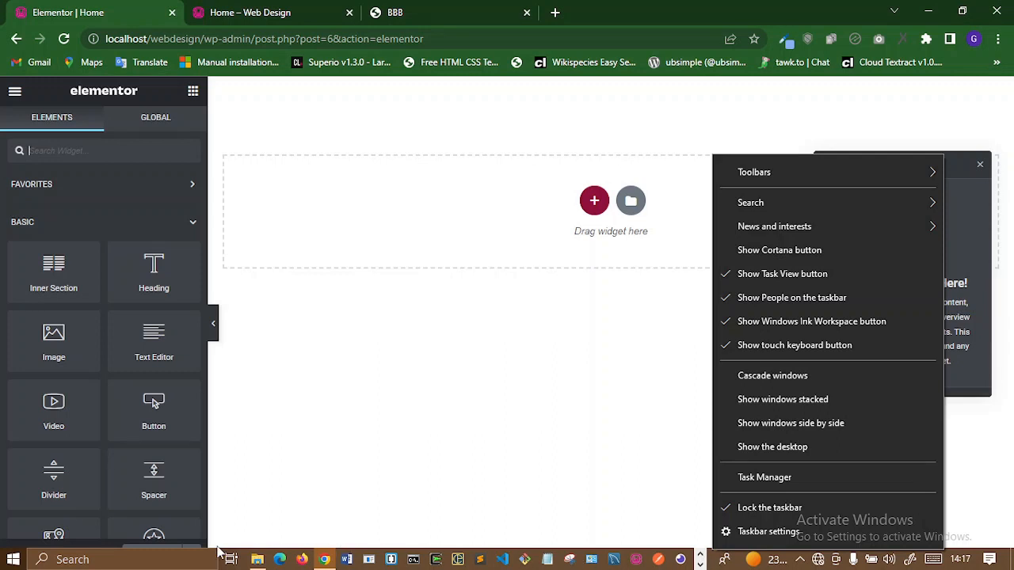
click(674, 558)
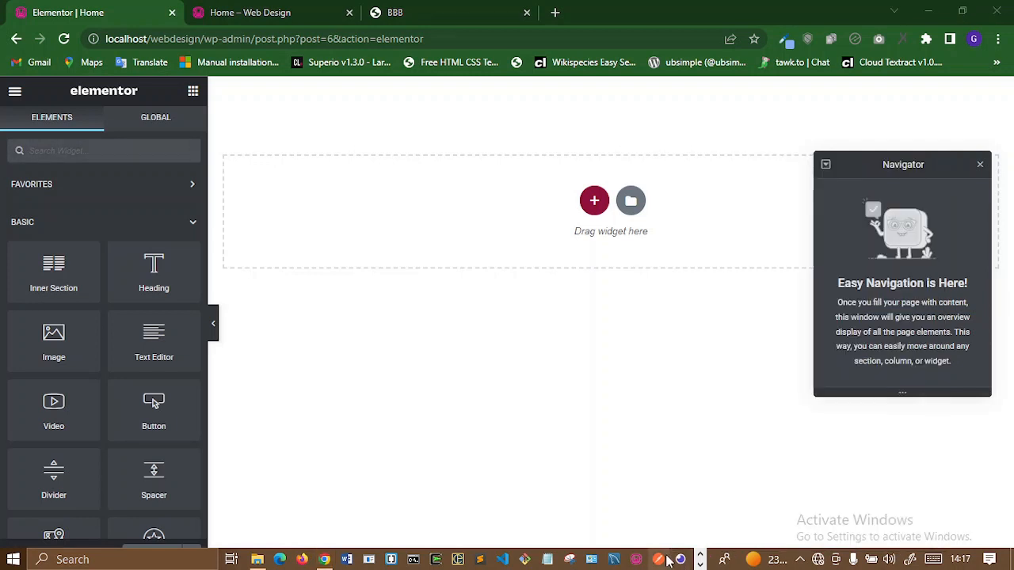
right_click(745, 558)
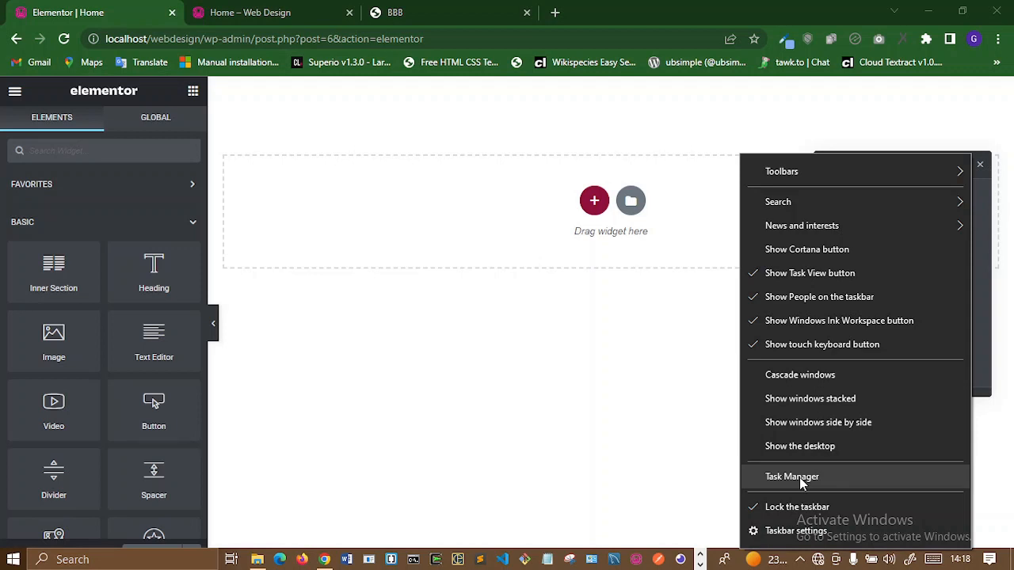
click(518, 375)
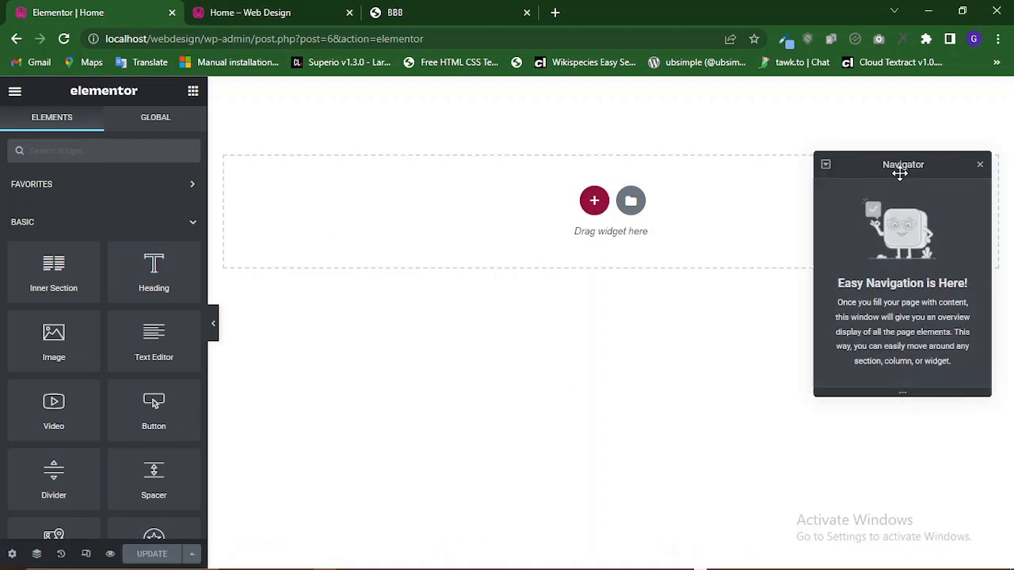
Add a new single-column section to the empty page.
drag(900, 173, 902, 332)
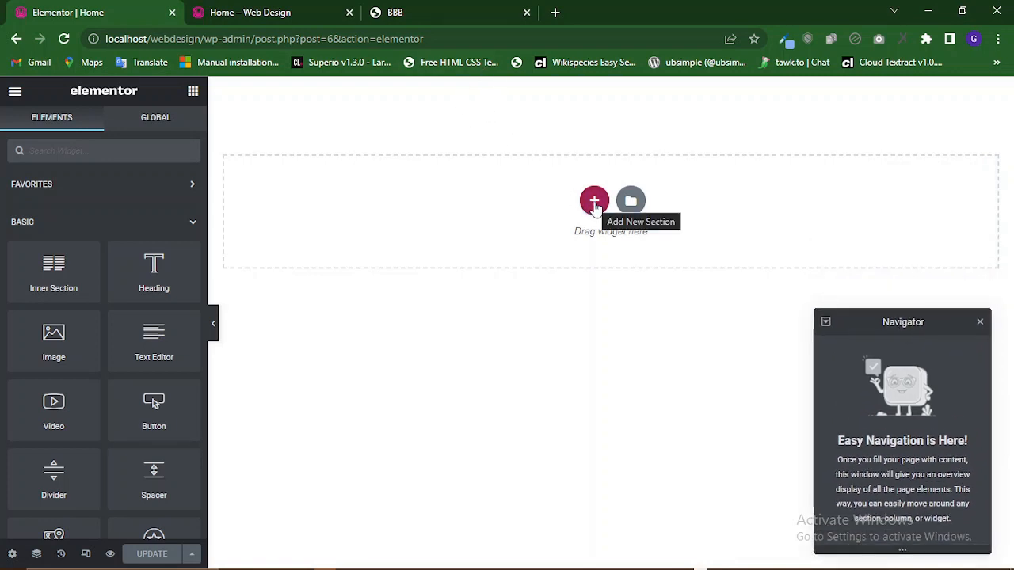
click(594, 203)
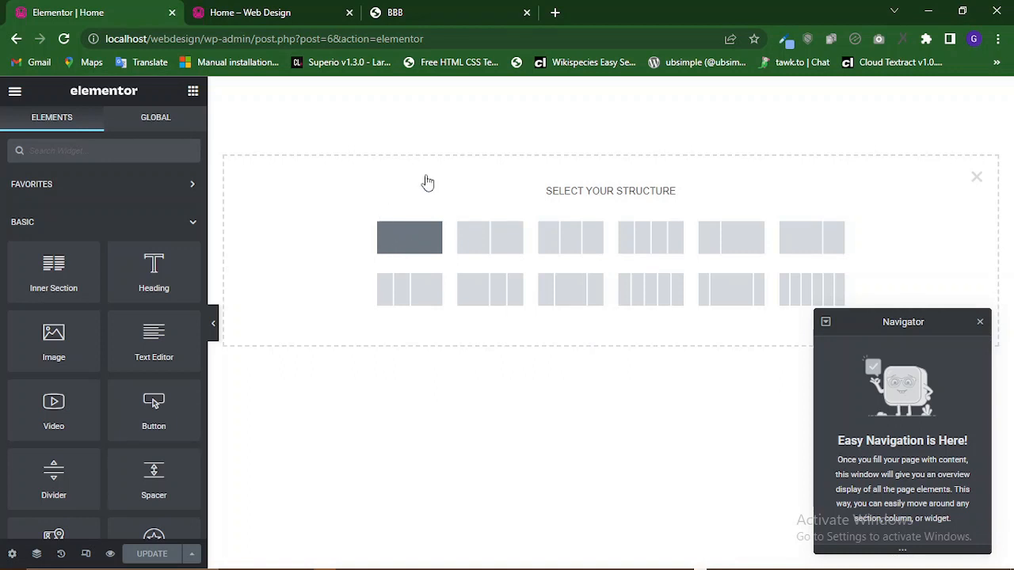
click(611, 245)
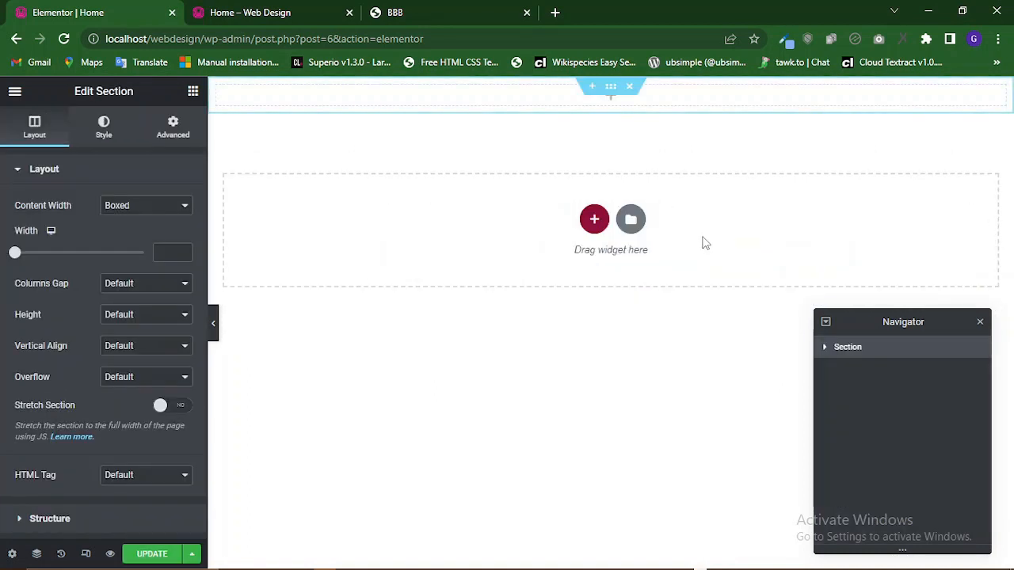
Close the Home – Web Design browser tab.
click(394, 11)
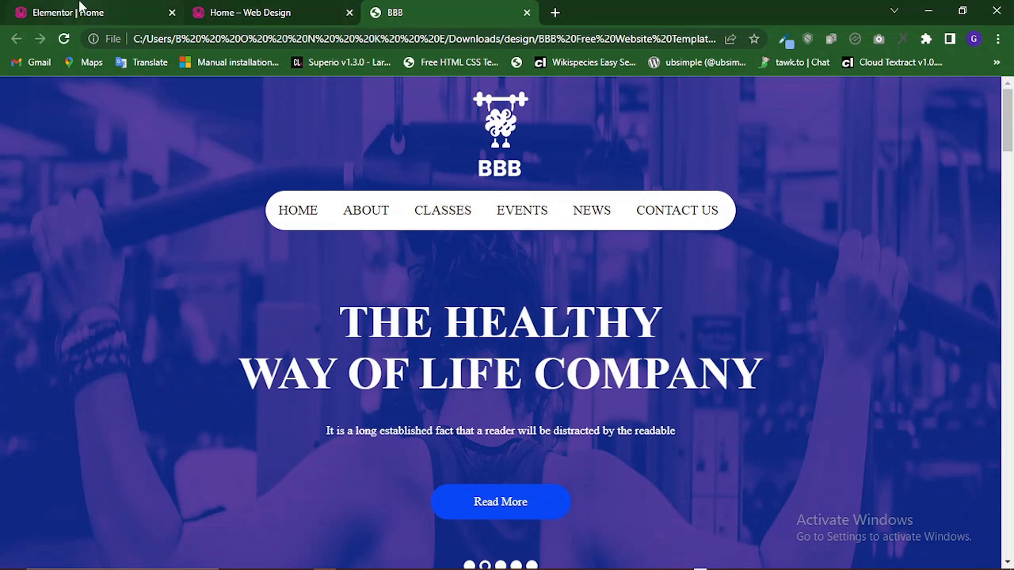
click(79, 10)
click(349, 13)
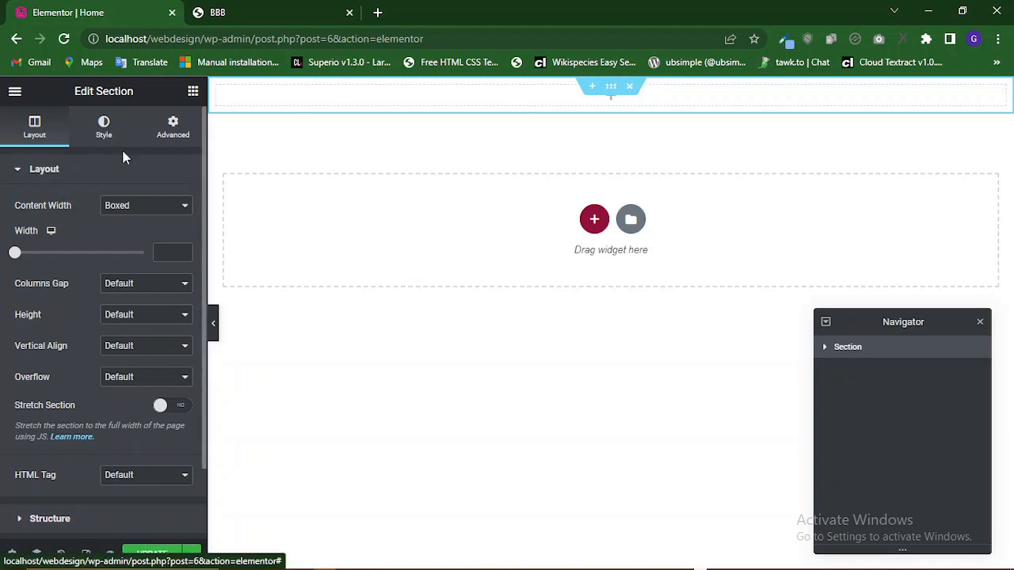
Set the section's content width to Full Width and its columns gap to No Gap.
click(152, 211)
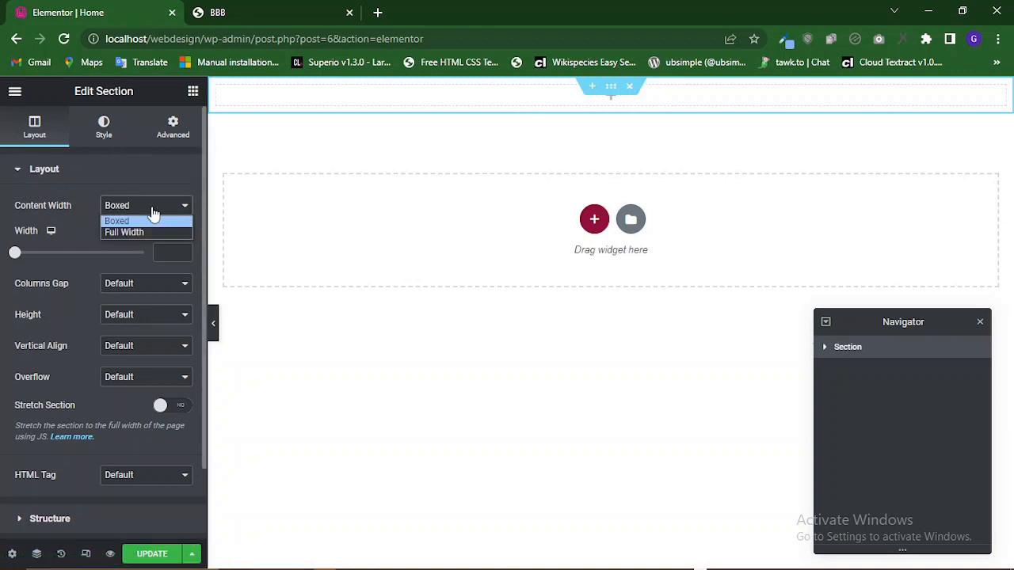
click(153, 232)
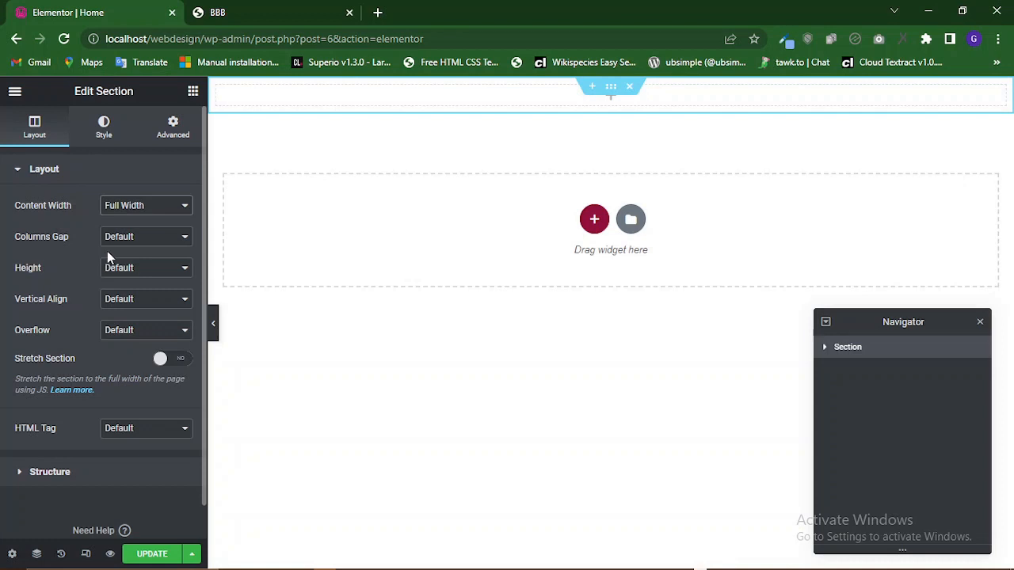
click(138, 240)
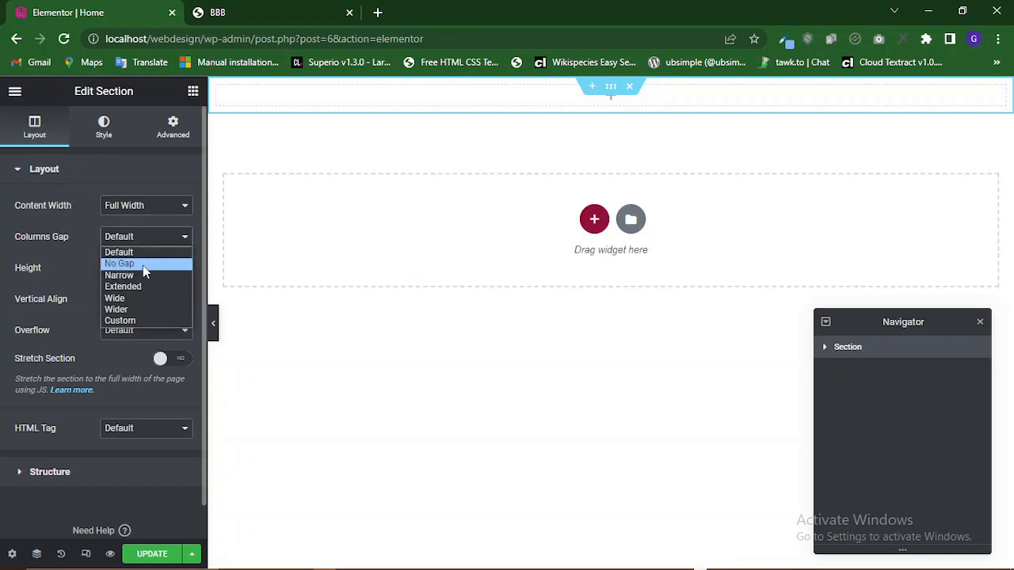
click(143, 266)
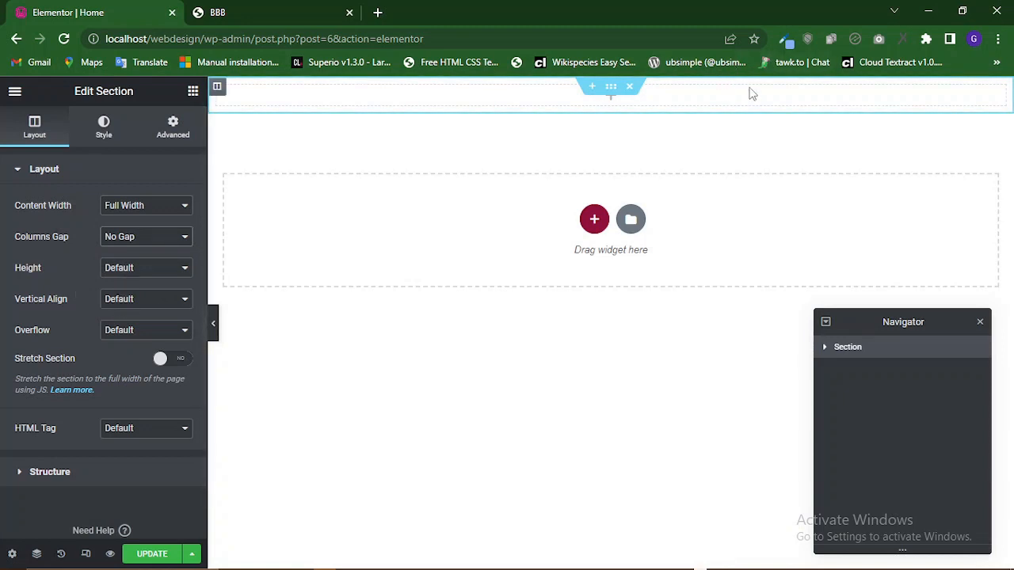
click(157, 270)
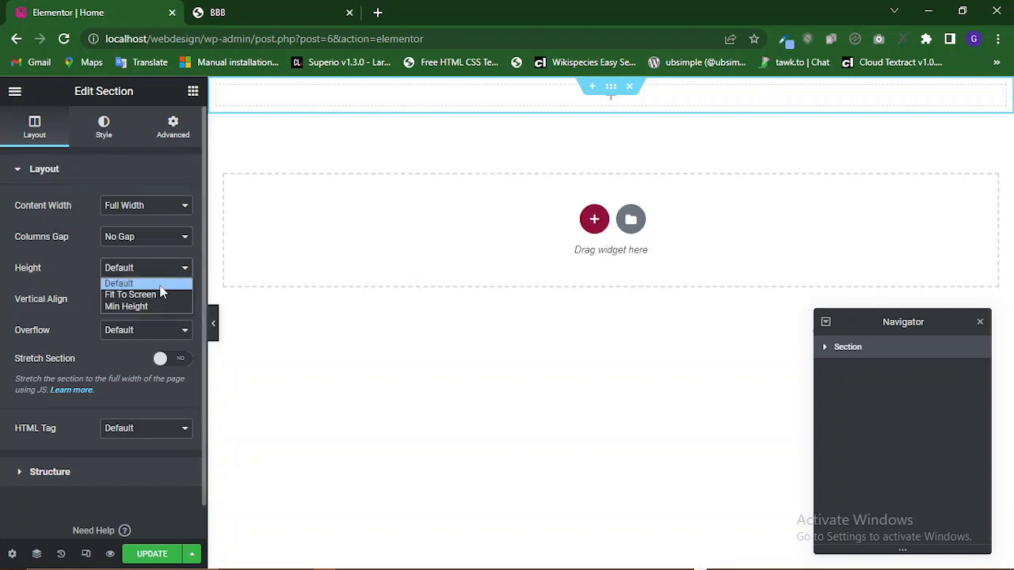
Examine the BBB reference page's header and hero layout against the new section.
click(255, 11)
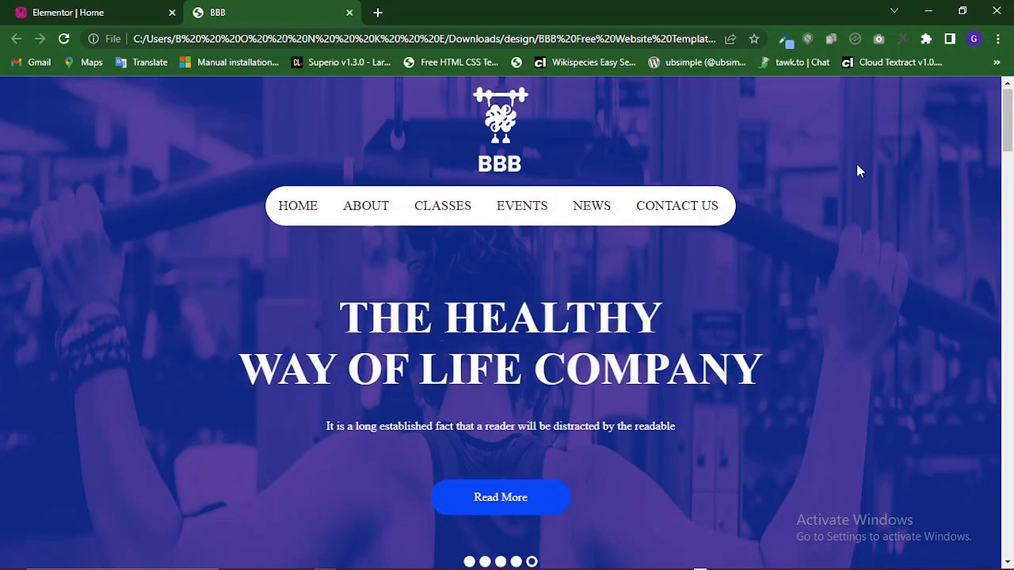
scroll(845, 167, down, 3)
scroll(584, 199, up, 3)
scroll(584, 200, up, 1)
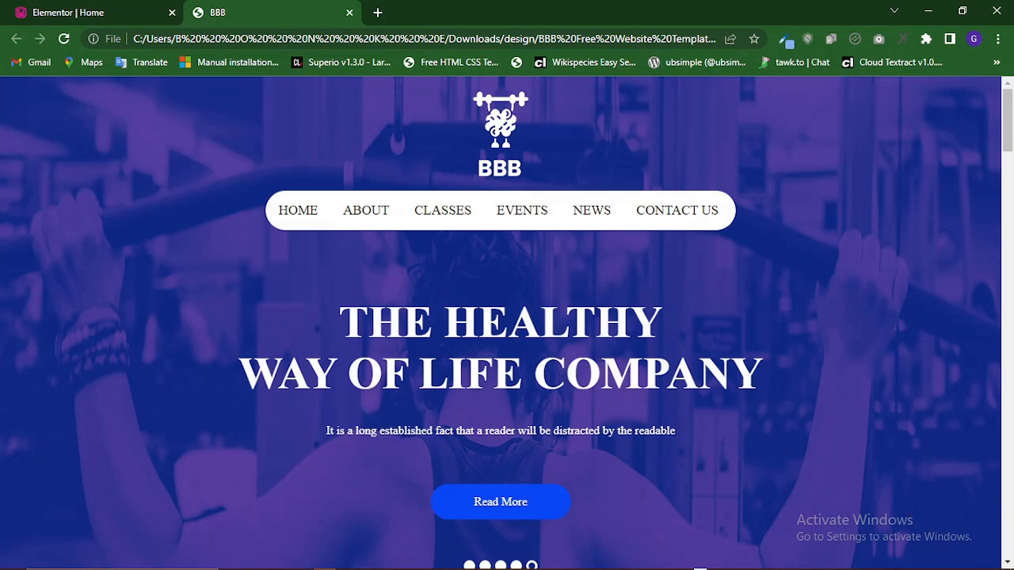
click(90, 8)
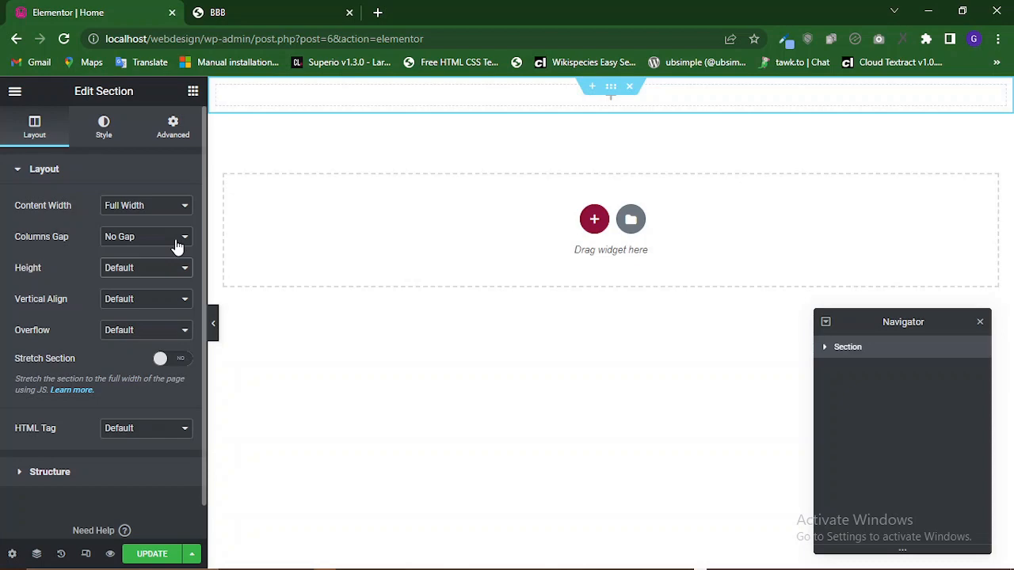
click(282, 20)
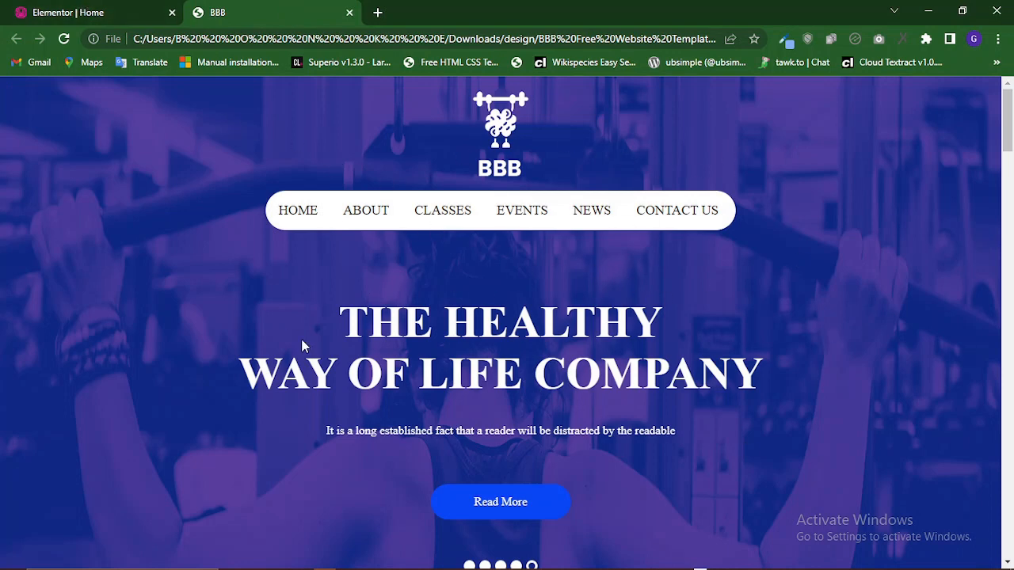
Set the section's height to Fit To Screen and turn on Stretch Section.
click(138, 10)
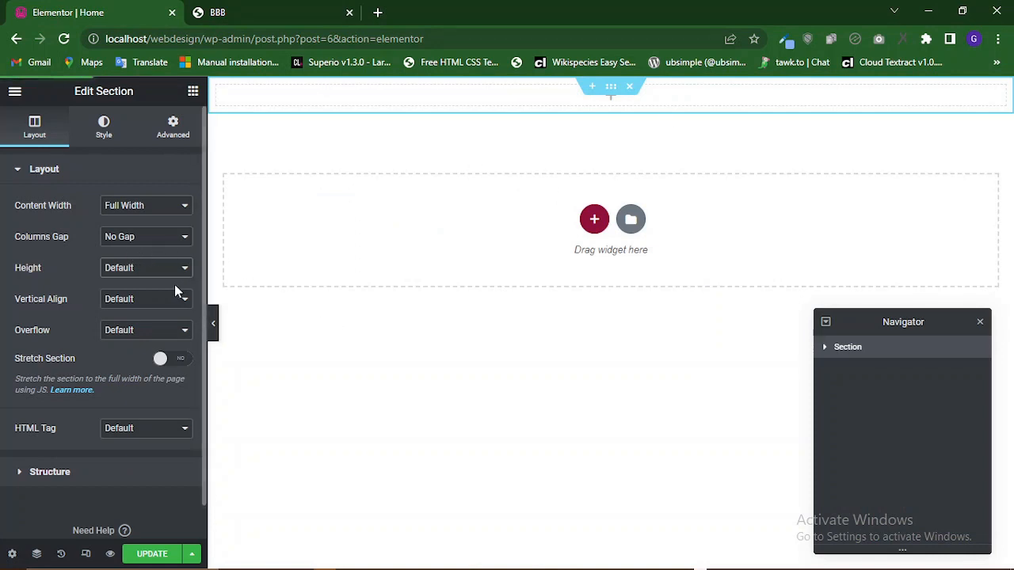
click(159, 268)
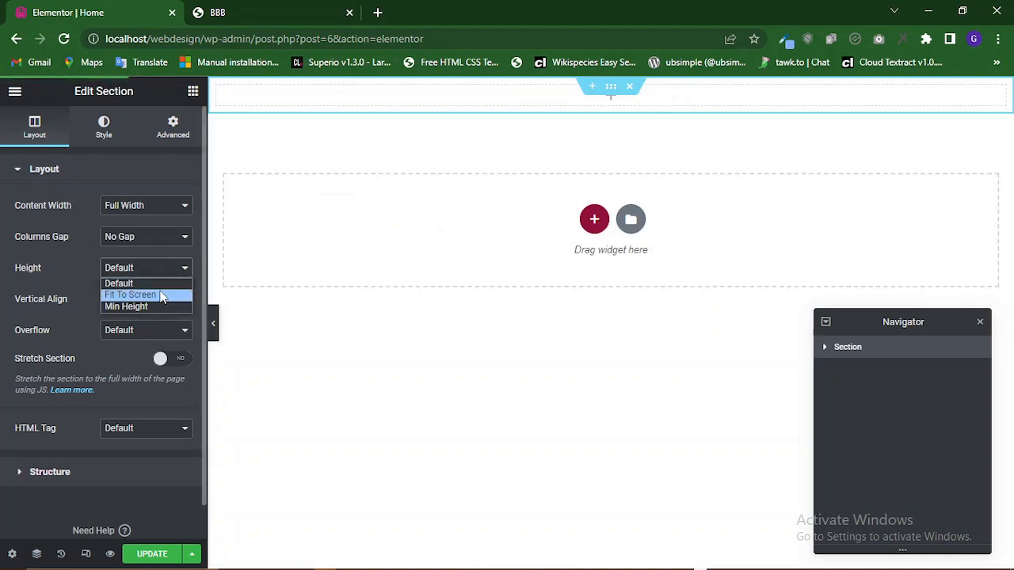
click(162, 295)
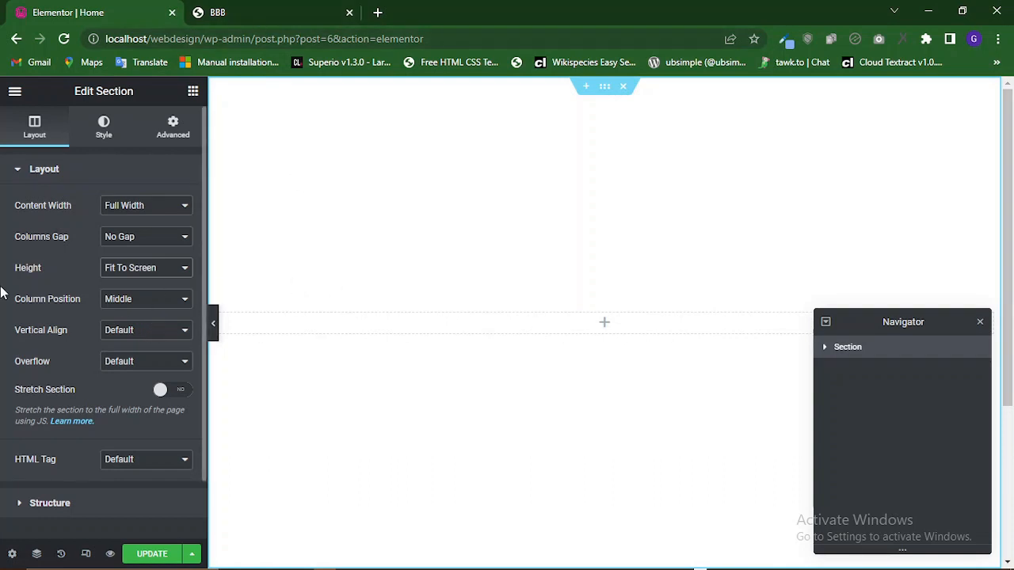
click(183, 390)
Compare with the reference page and set the section's vertical align to Top.
click(227, 6)
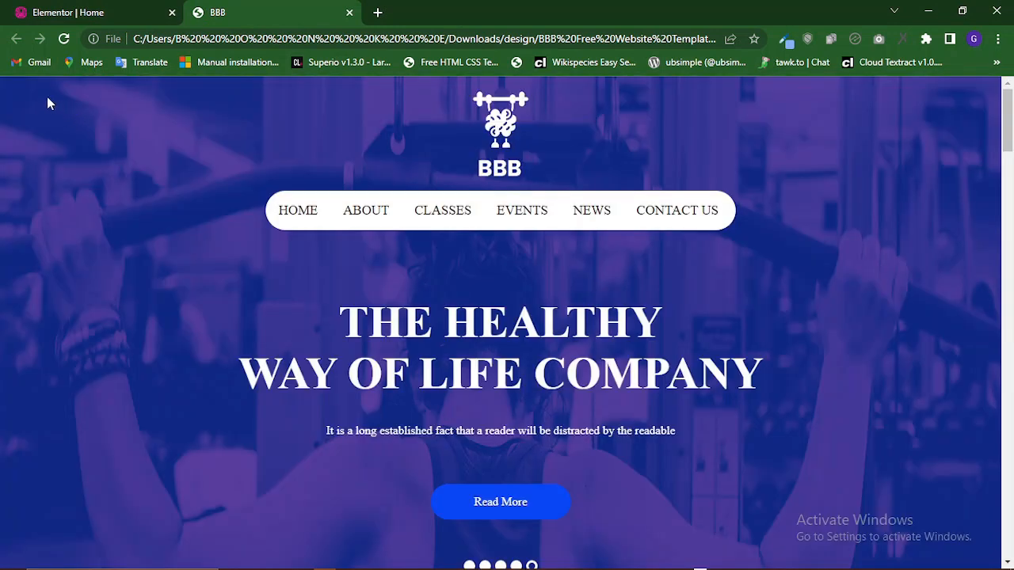
click(123, 10)
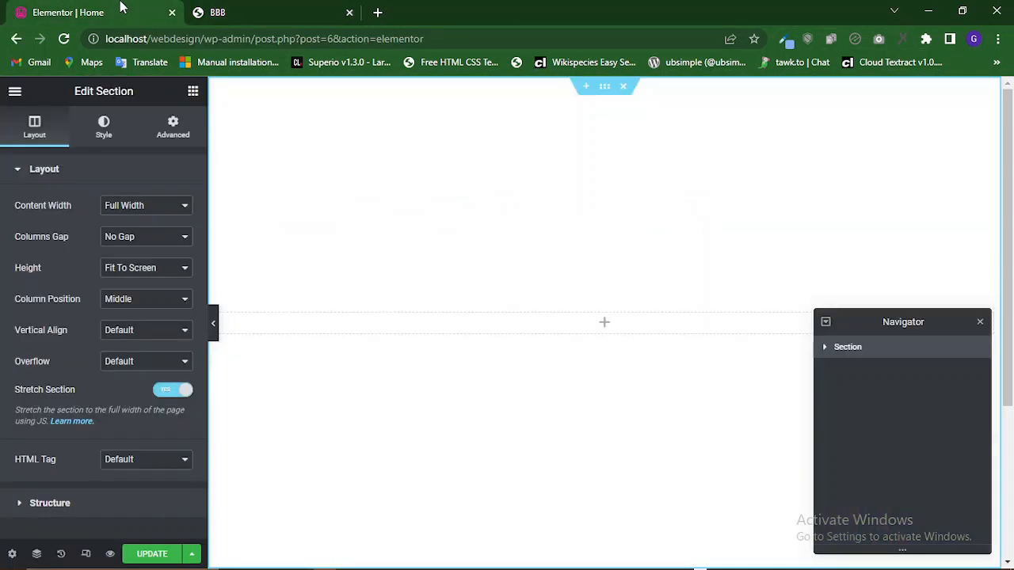
click(133, 339)
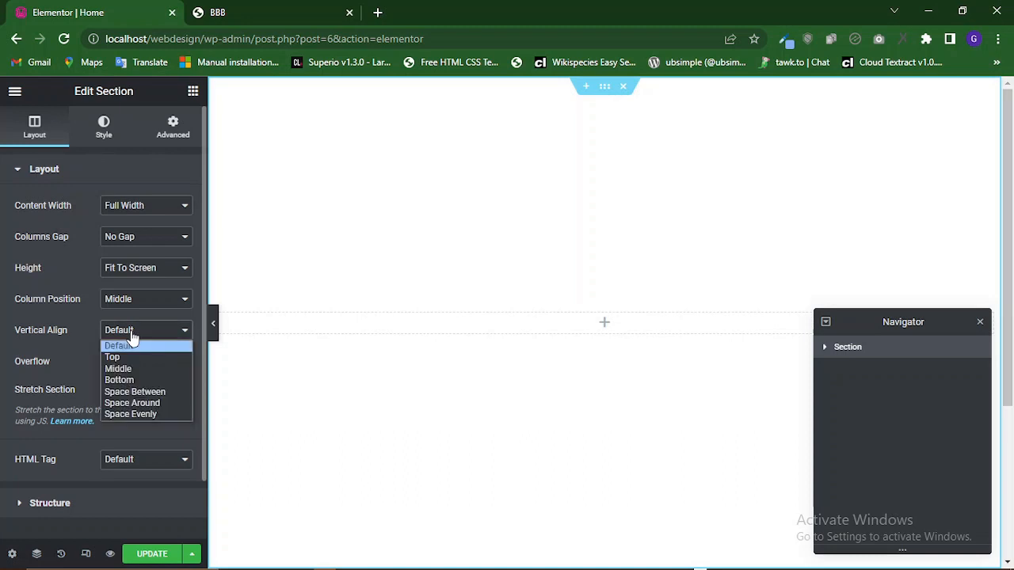
click(131, 336)
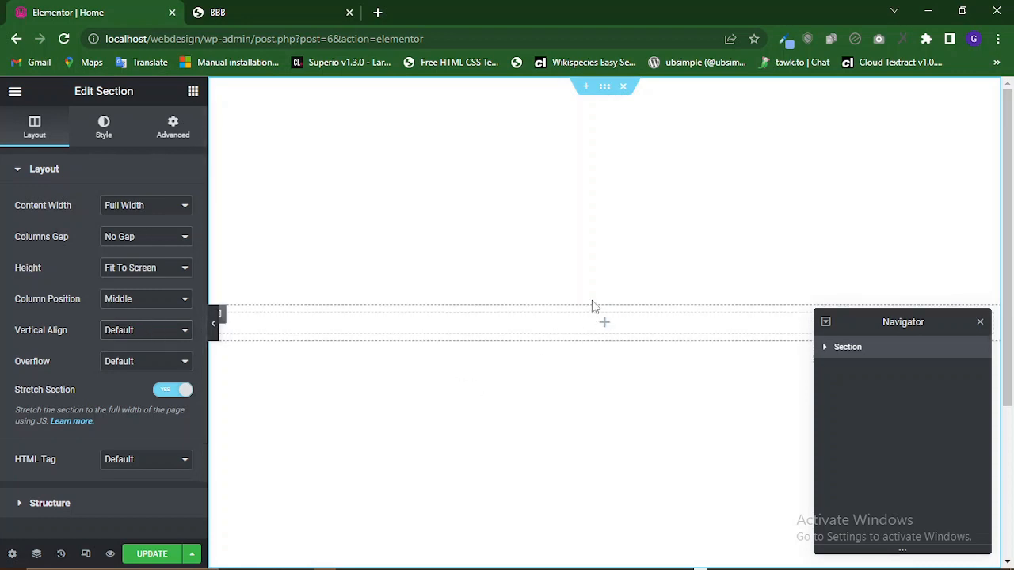
click(294, 9)
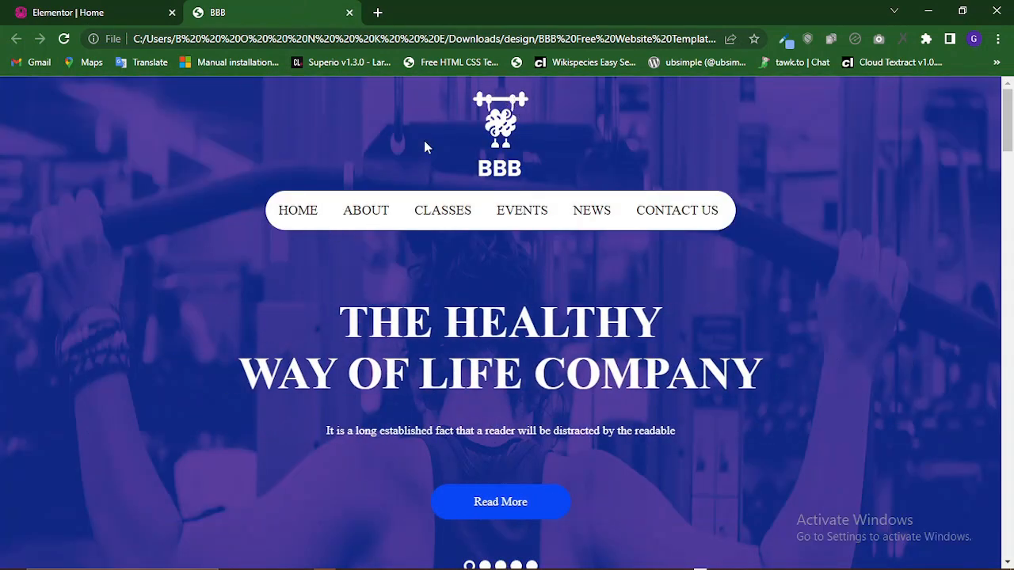
click(141, 9)
click(124, 331)
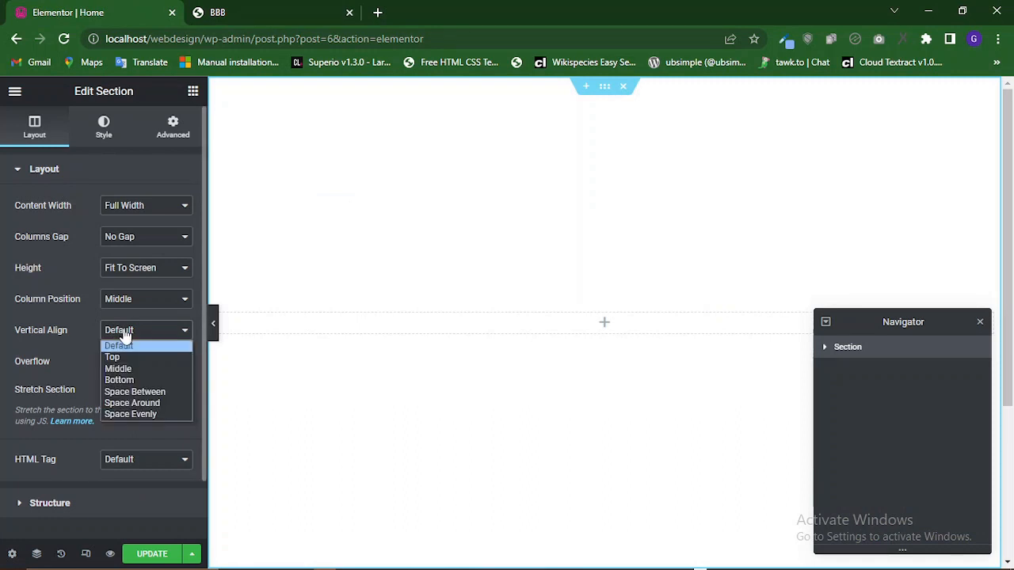
click(121, 357)
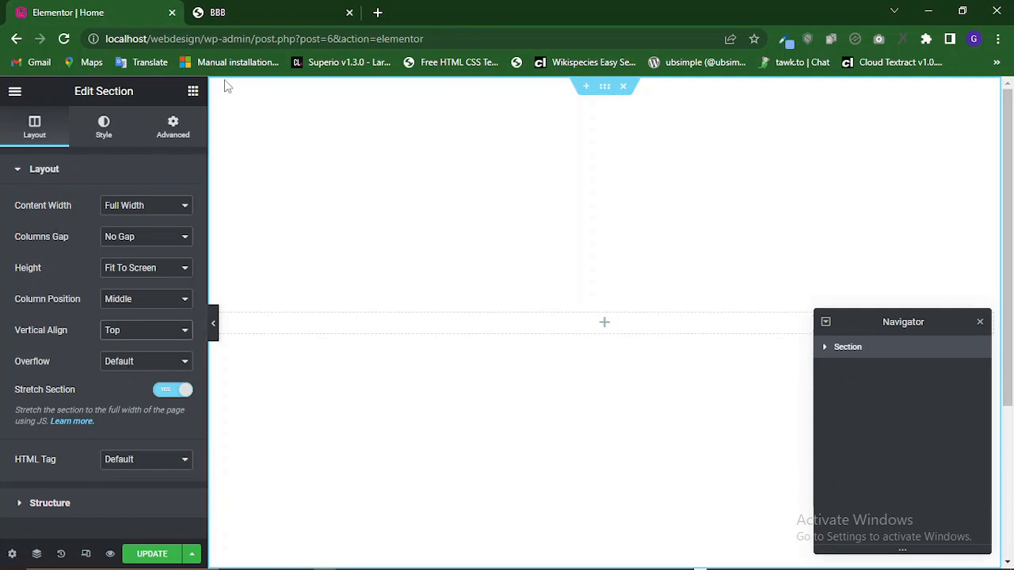
Examine the reference page's logo and navigation menu layout.
click(248, 10)
drag(230, 237, 150, 227)
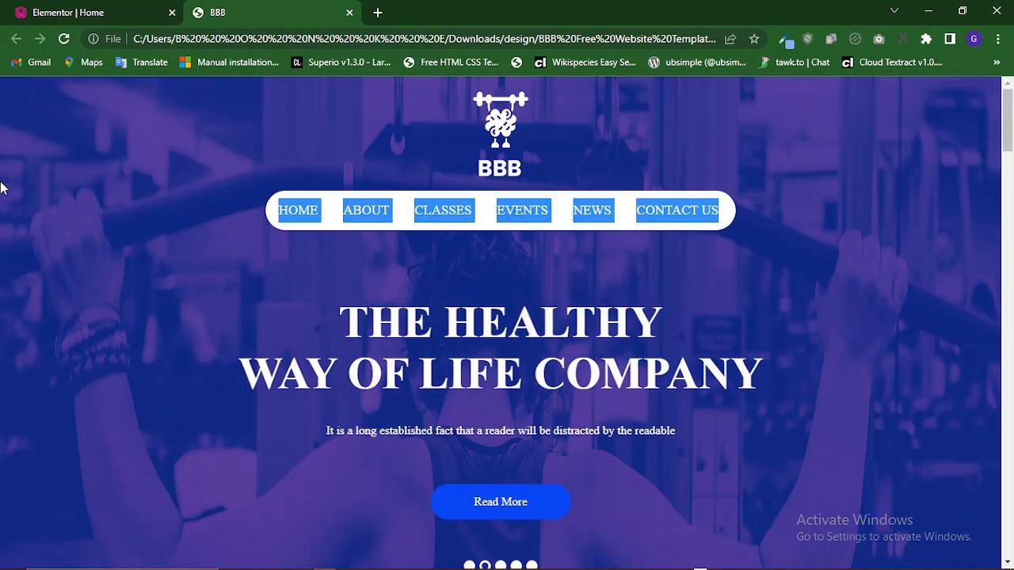
click(1, 212)
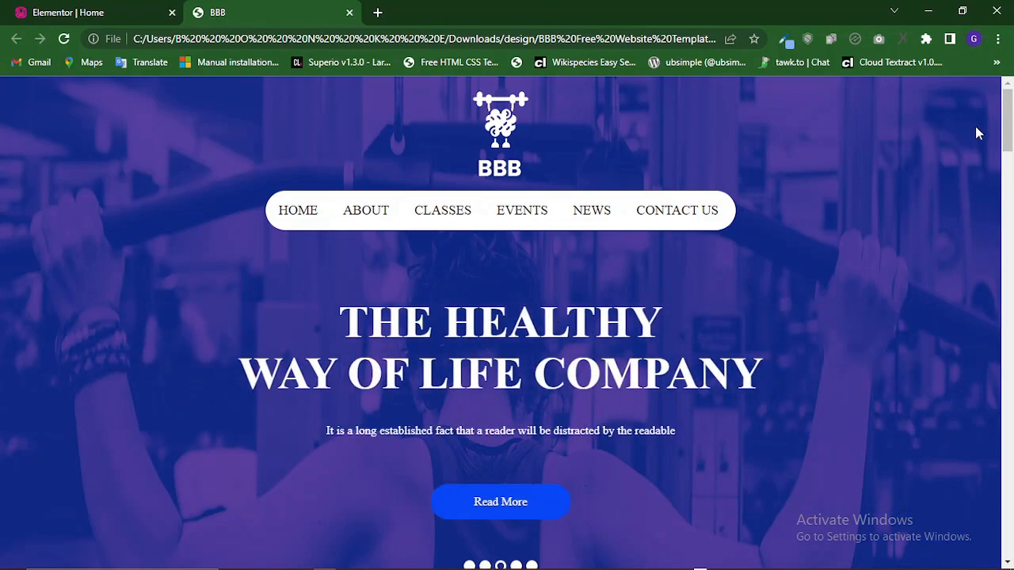
mouse_move(1008, 136)
mouse_down()
mouse_move(1010, 269)
mouse_move(1010, 119)
mouse_move(1010, 317)
mouse_move(1010, 111)
mouse_move(1011, 386)
mouse_move(1010, 119)
mouse_up()
drag(950, 176, 780, 185)
drag(946, 195, 1013, 268)
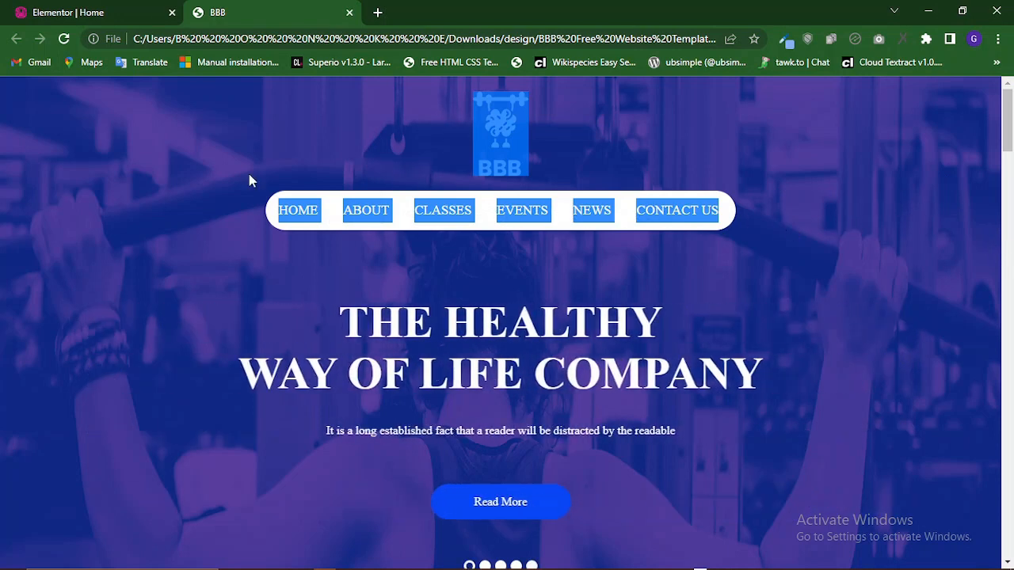
Set the section's overflow to Hidden and HTML tag to section, then save the page.
click(106, 10)
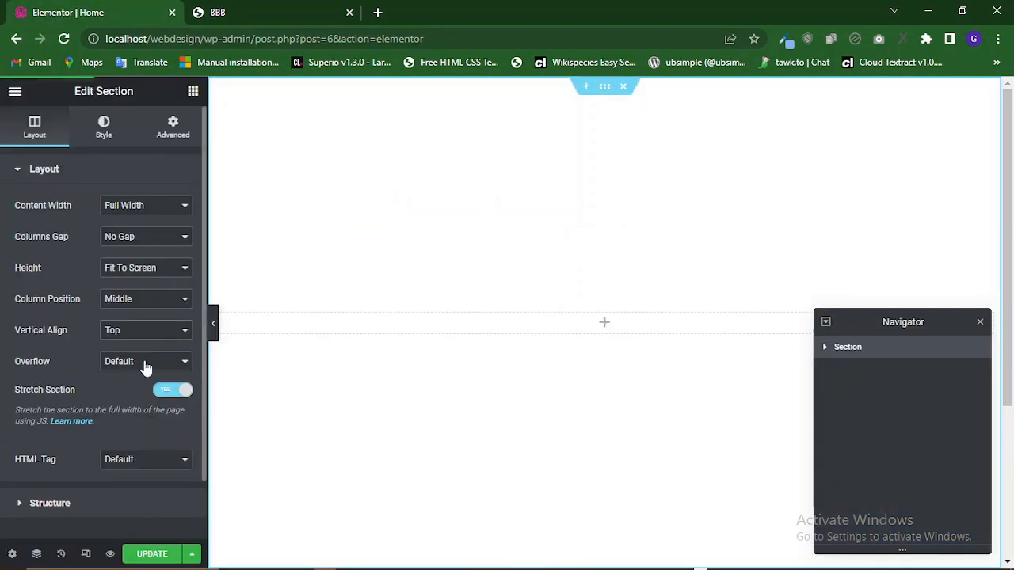
click(145, 362)
click(142, 387)
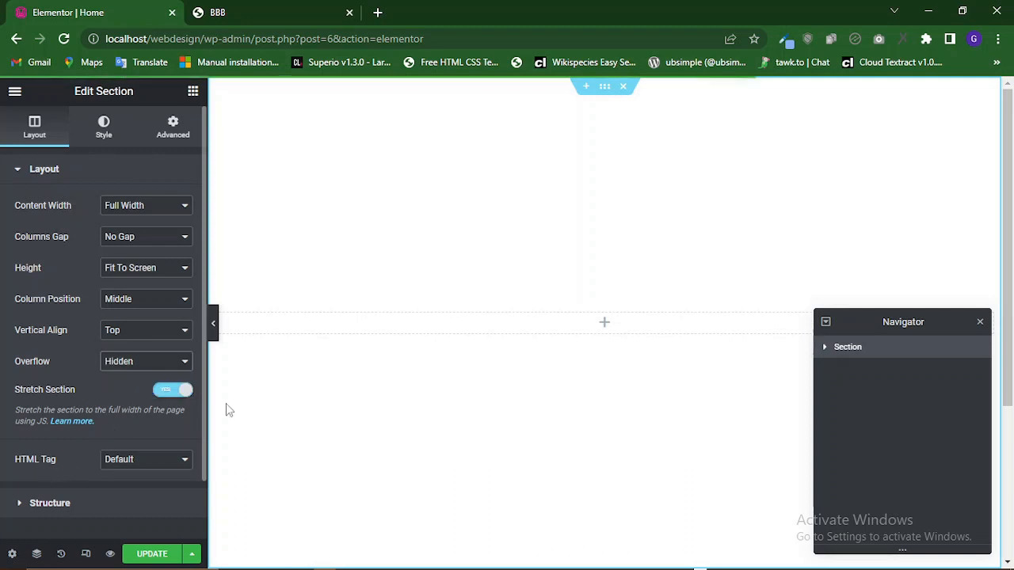
click(145, 460)
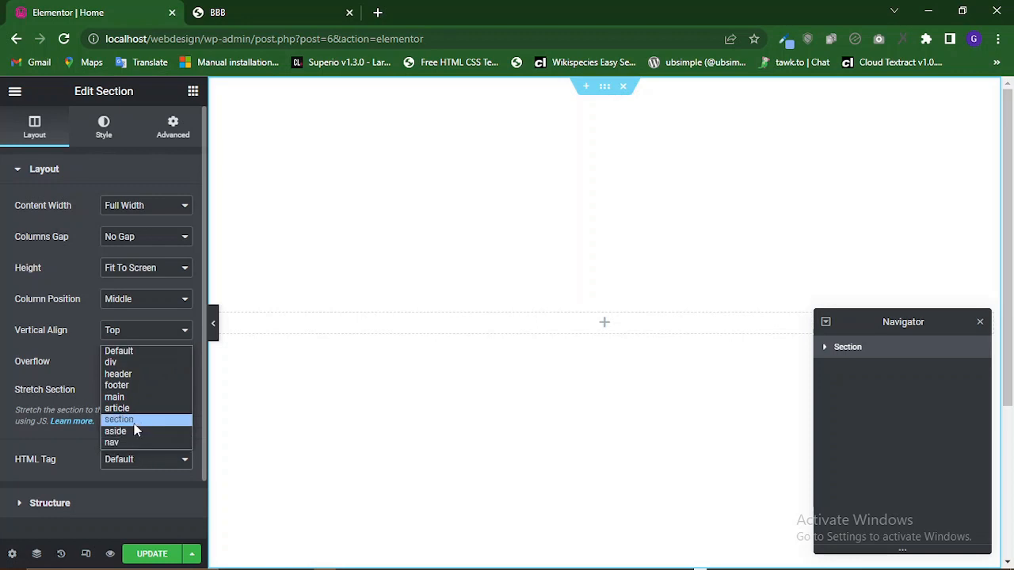
click(136, 424)
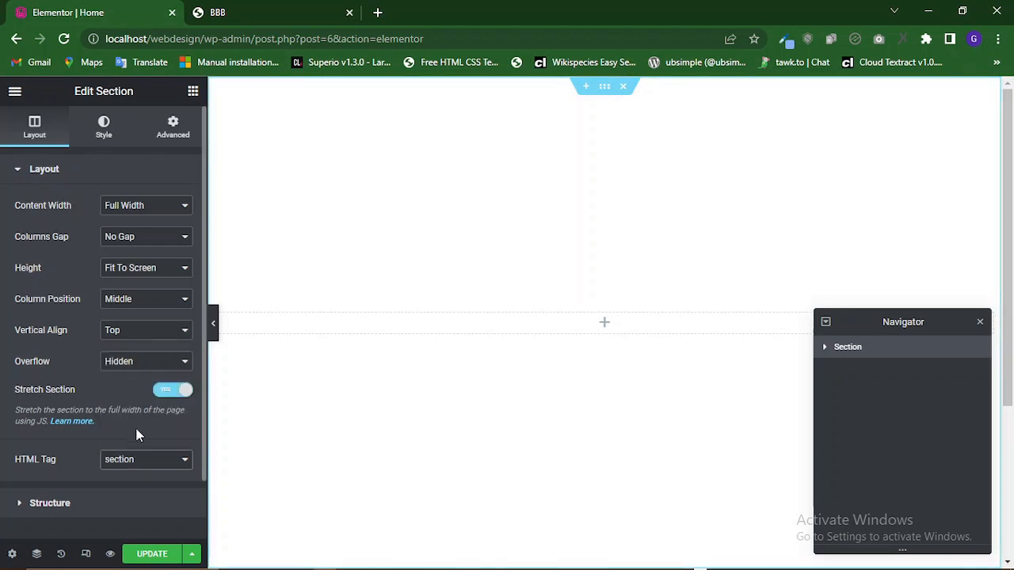
click(153, 555)
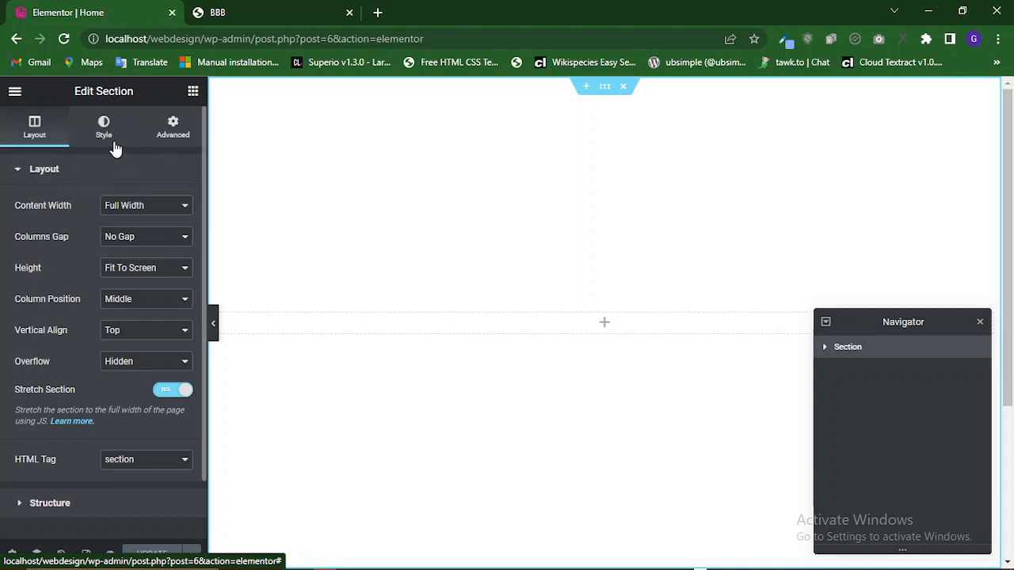
Set the section's background type to Classic after checking the reference hero background.
click(115, 148)
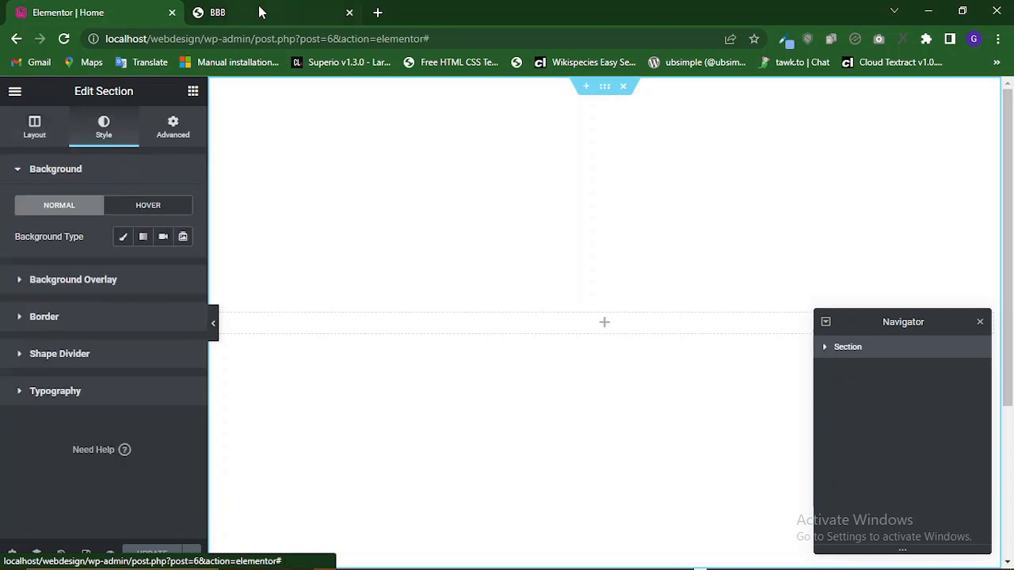
key(ctrl+Tab)
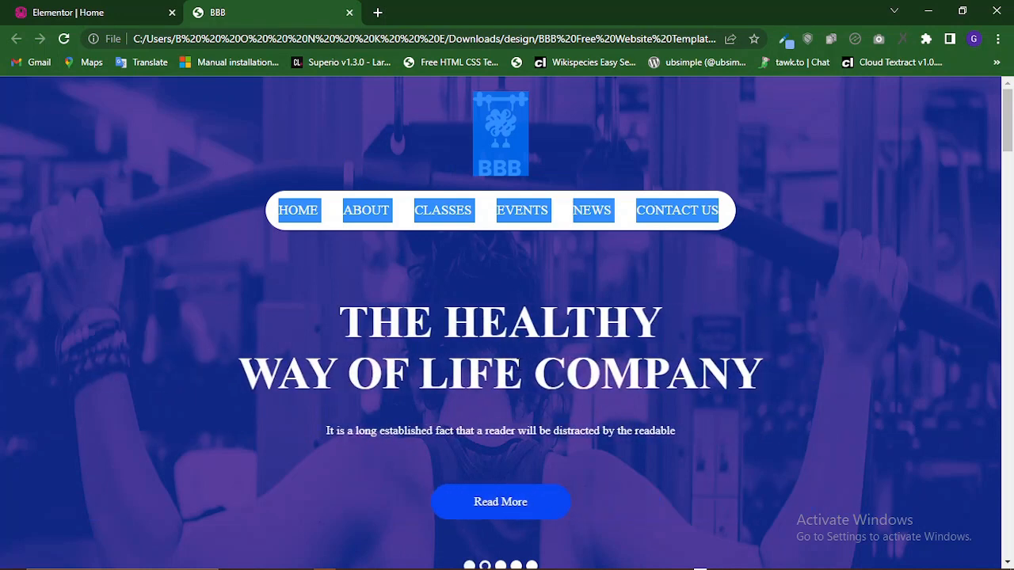
click(813, 267)
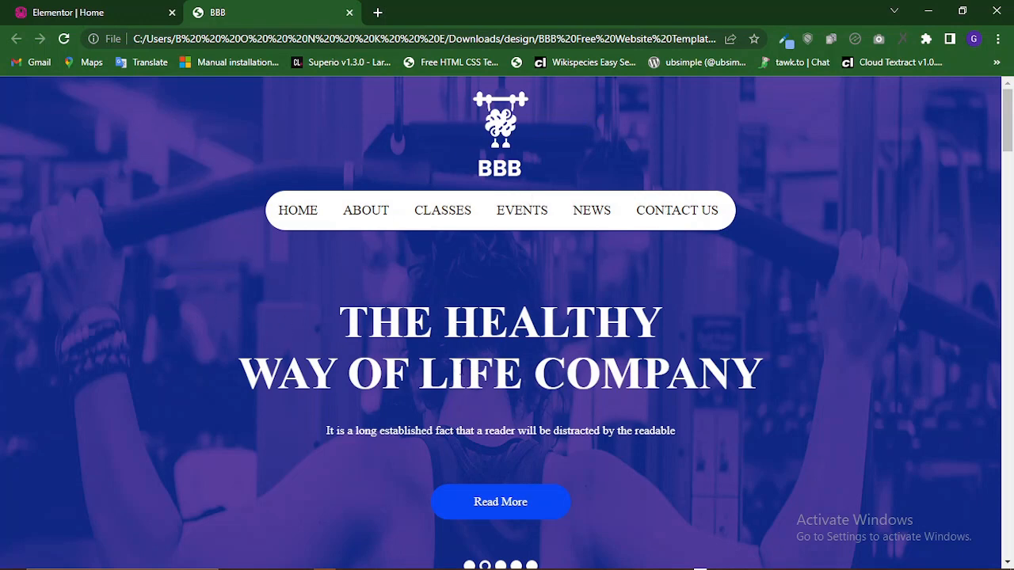
click(57, 11)
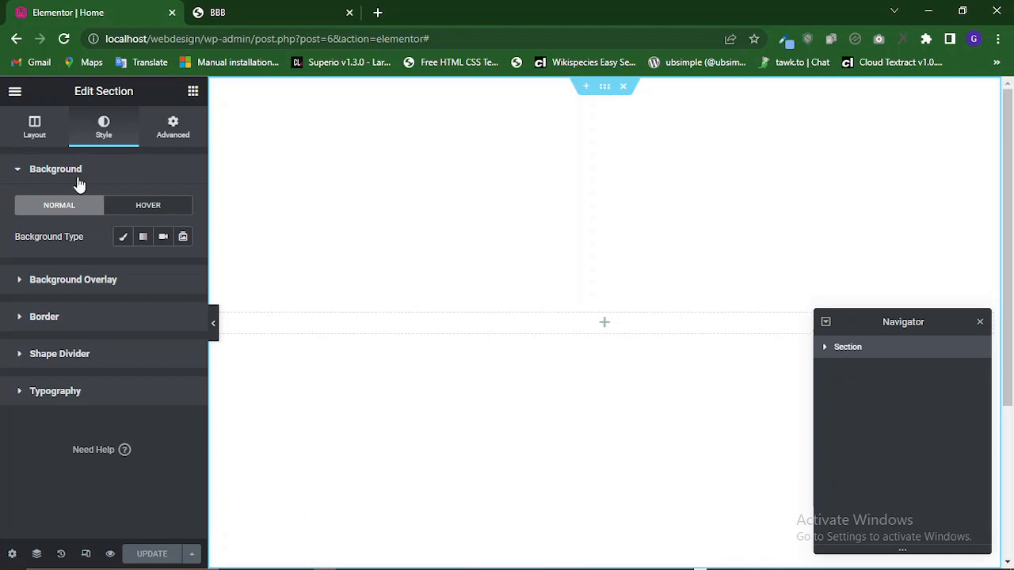
click(123, 238)
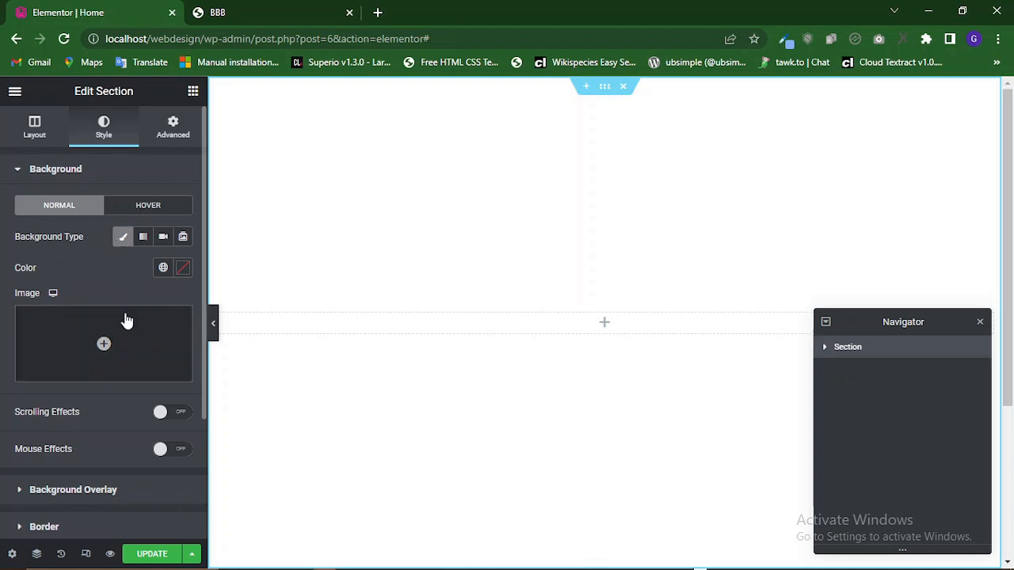
mouse_move(111, 362)
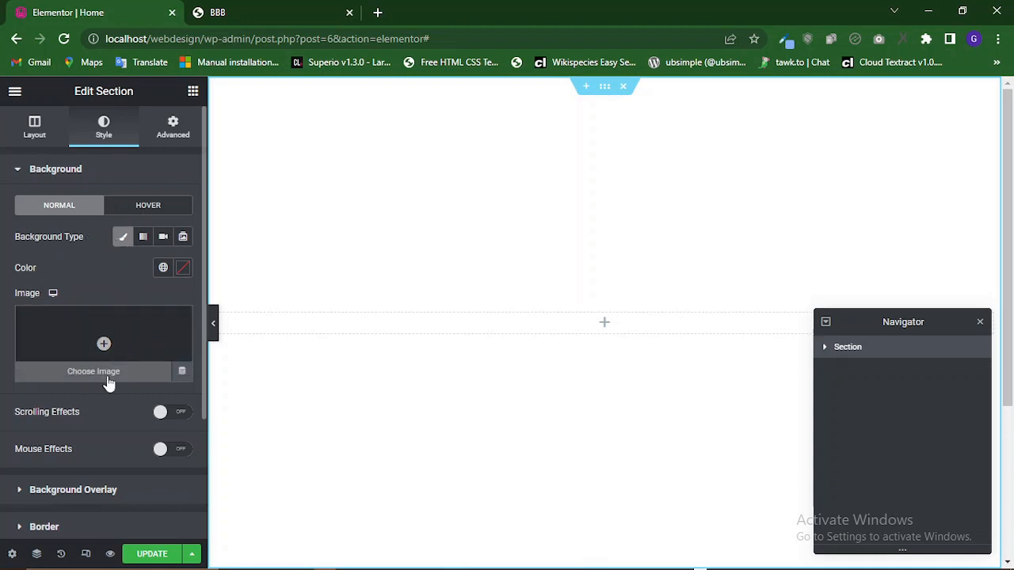
scroll(114, 383, down, 1)
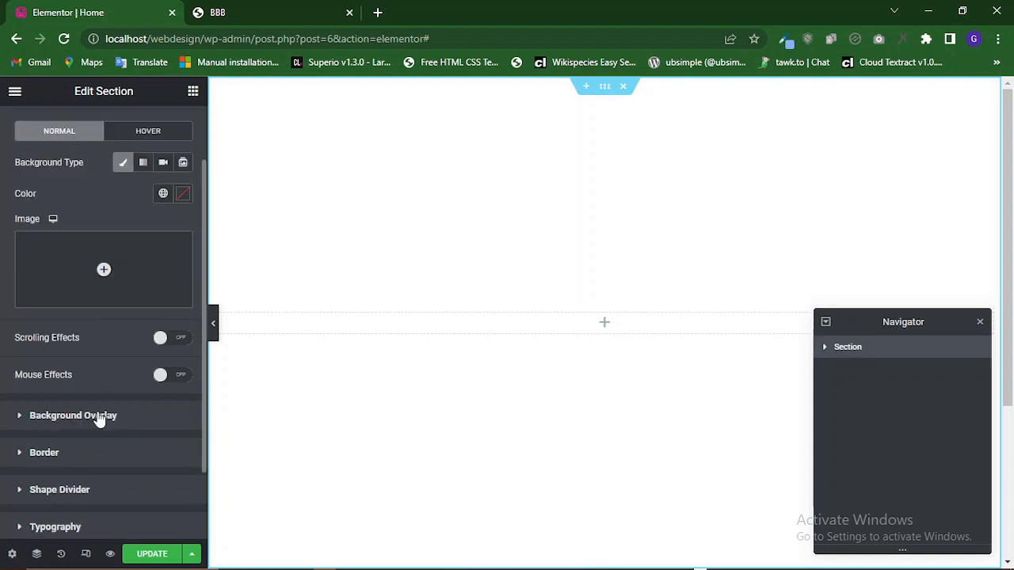
Set the section's background overlay type to Classic and open the overlay image chooser.
click(286, 9)
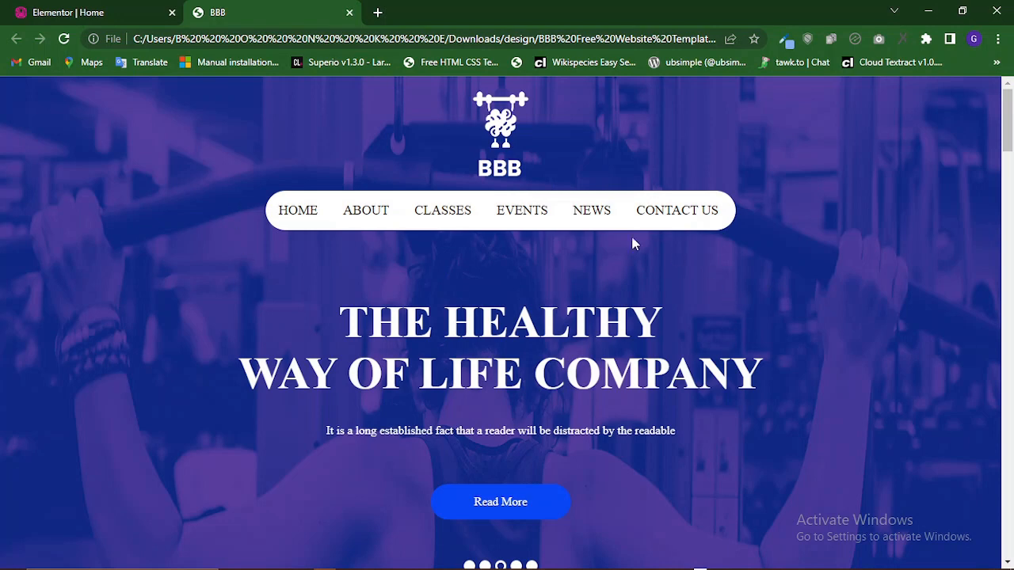
click(107, 12)
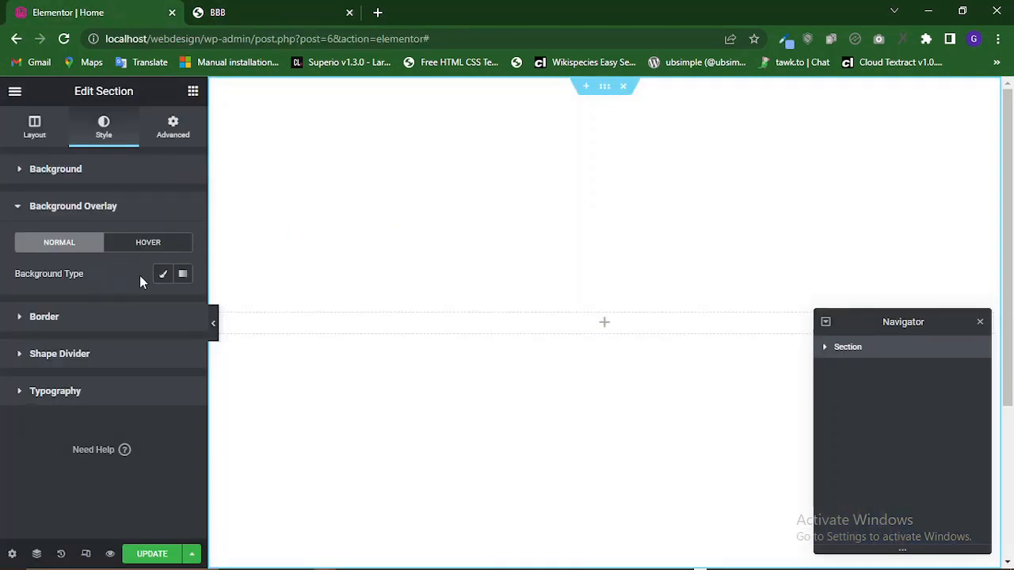
click(165, 275)
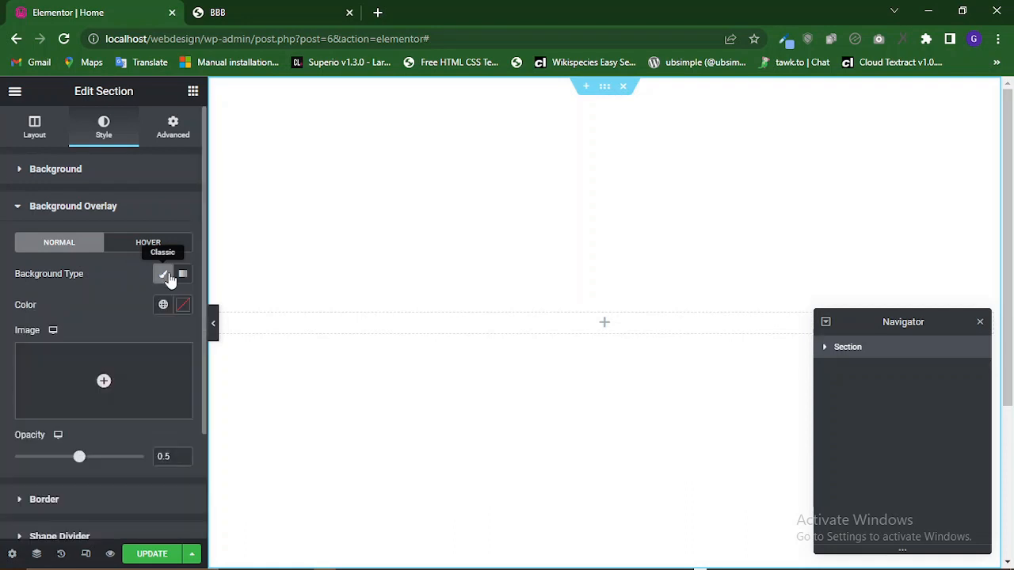
mouse_move(85, 411)
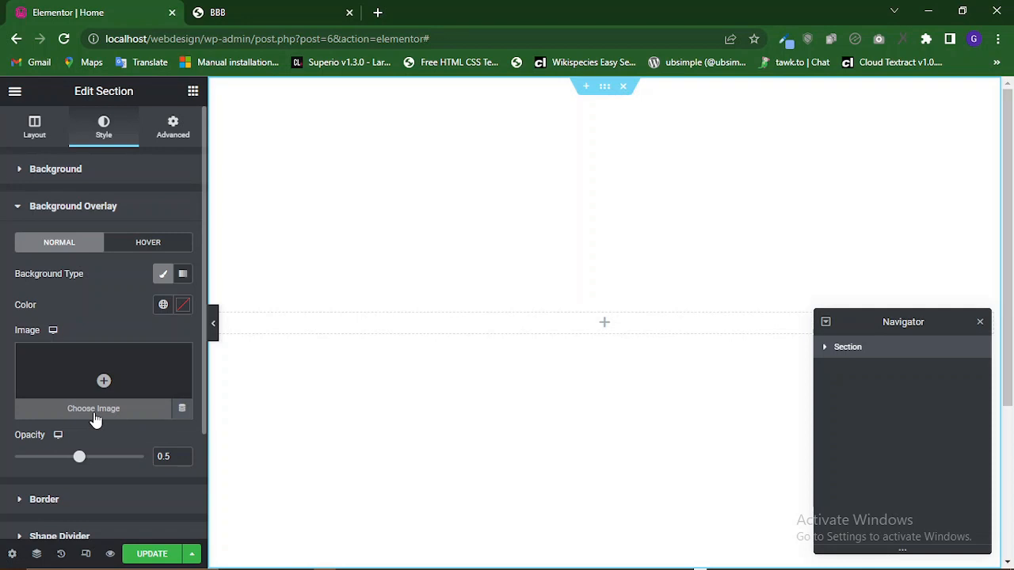
click(94, 412)
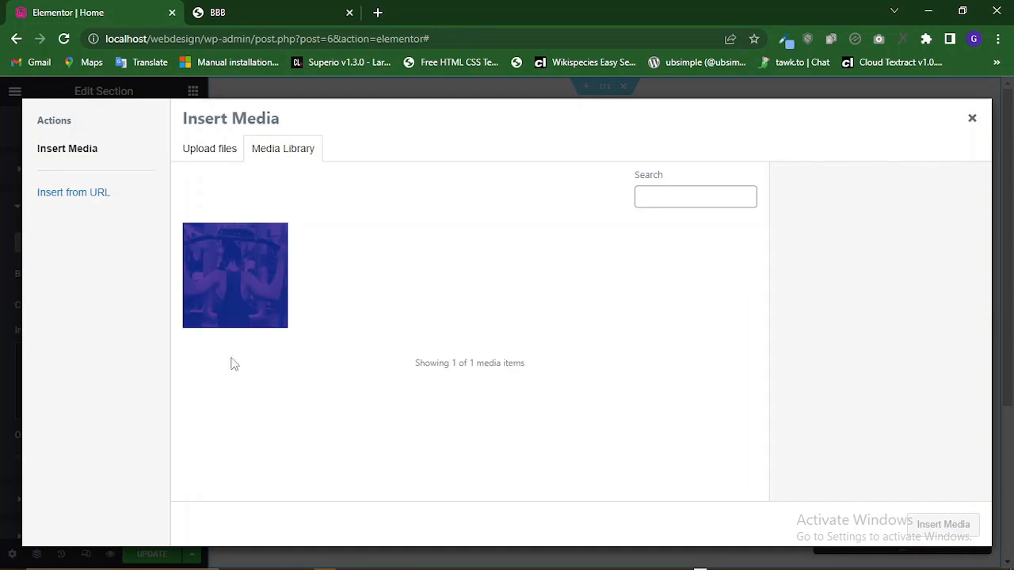
Locate the BBB template's html/images folder in File Explorer and copy its folder path.
mouse_move(222, 569)
click(257, 565)
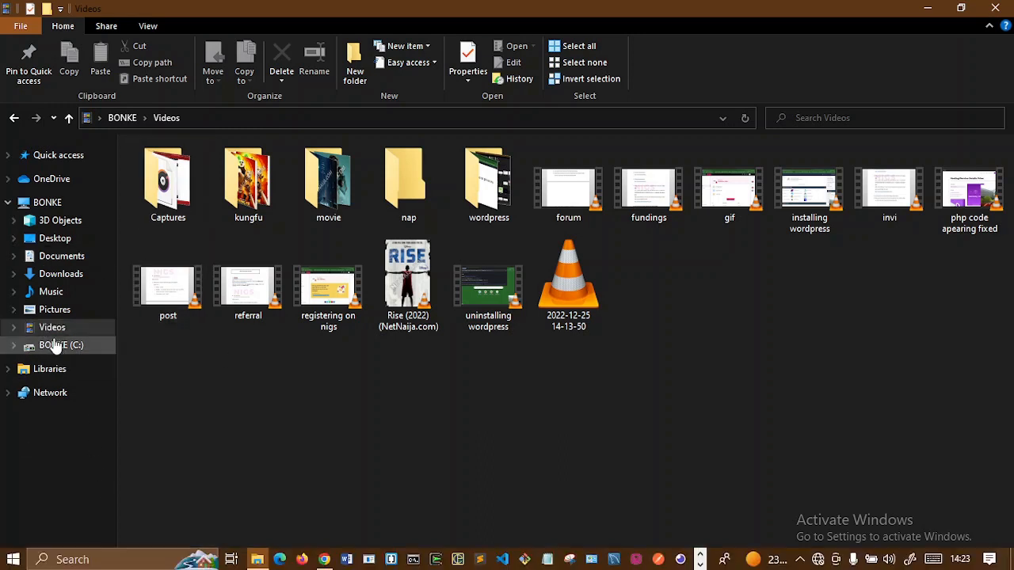
click(69, 277)
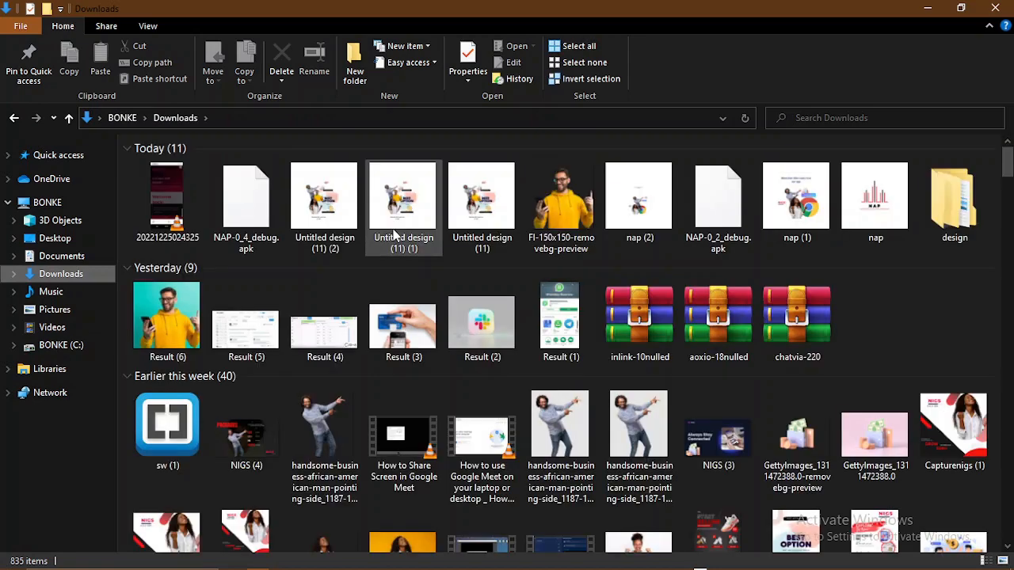
double_click(953, 219)
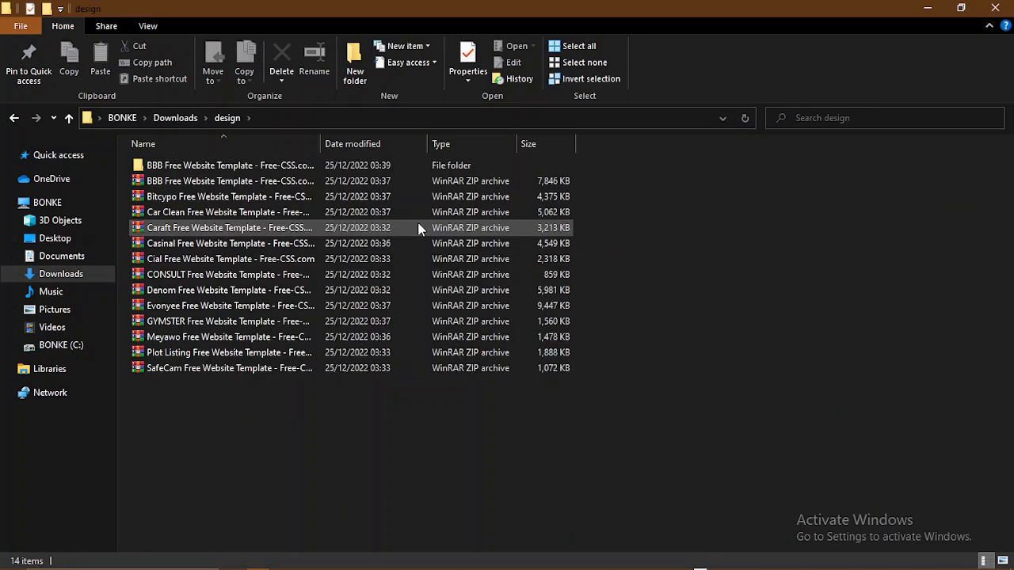
double_click(302, 169)
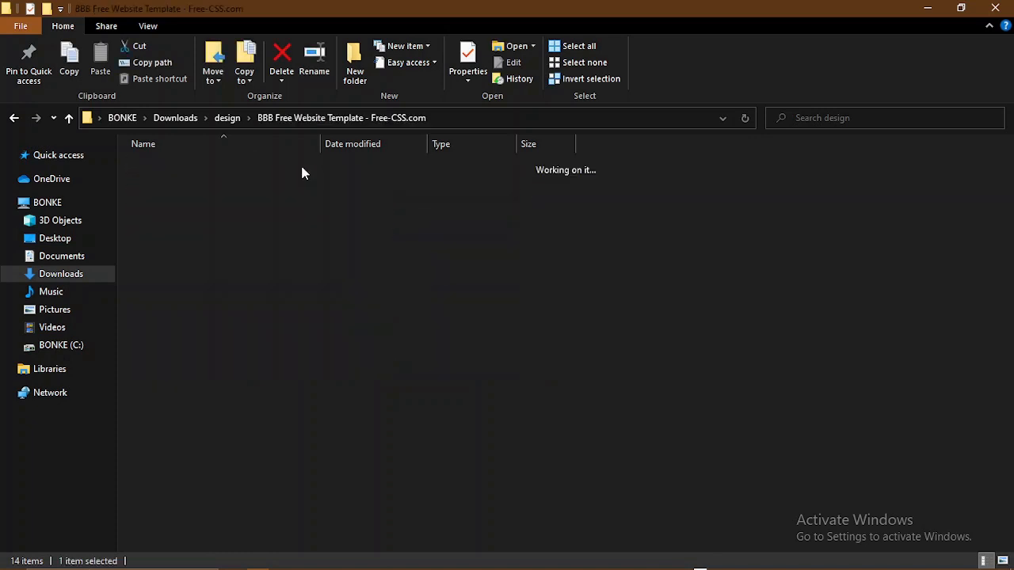
double_click(302, 168)
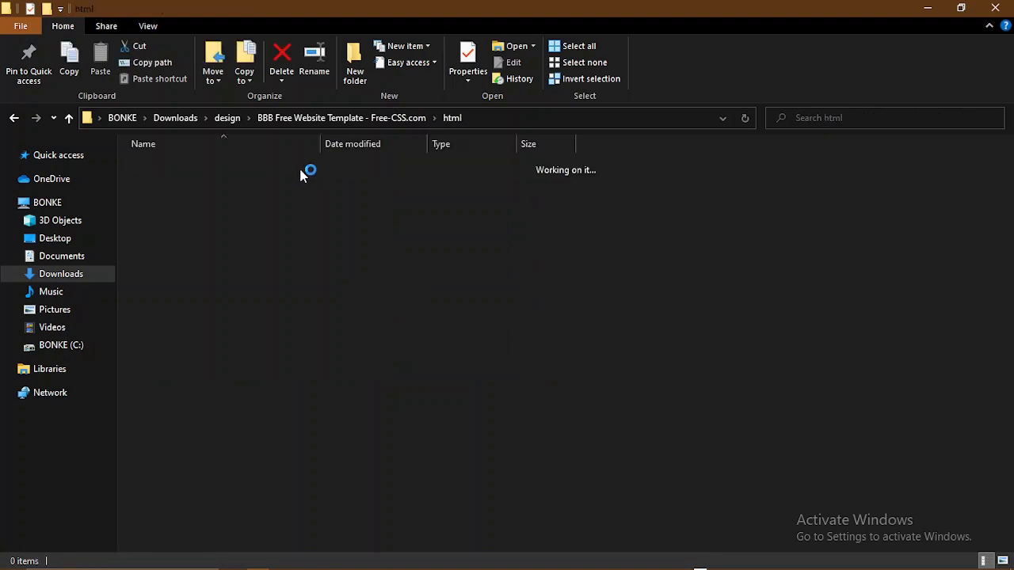
double_click(183, 181)
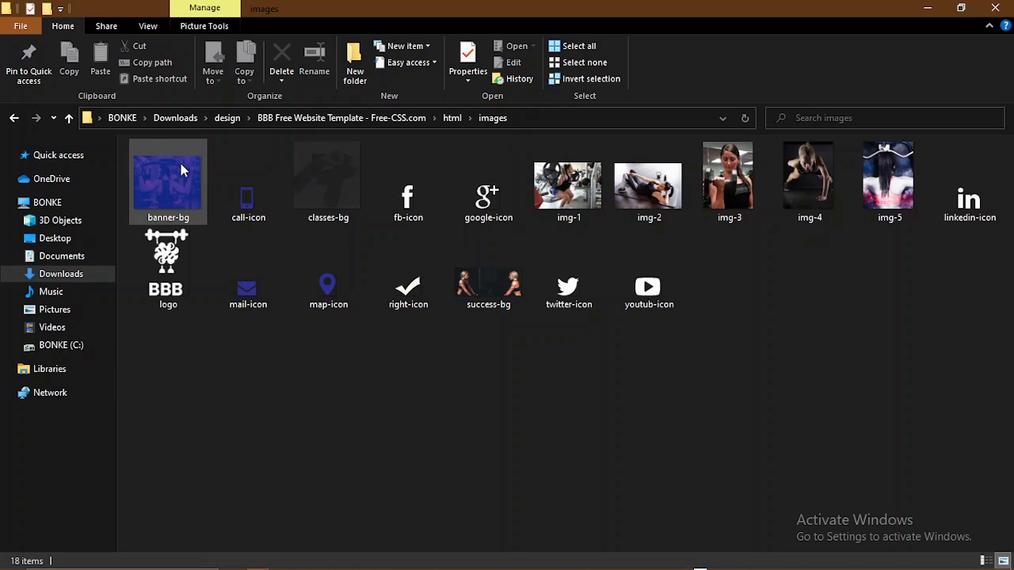
click(565, 118)
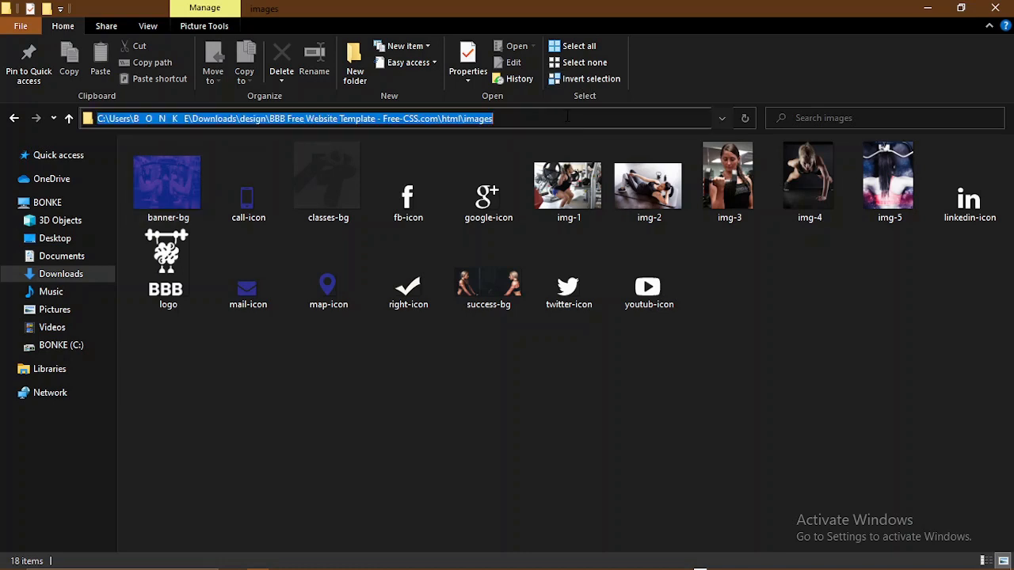
key(alt+Tab)
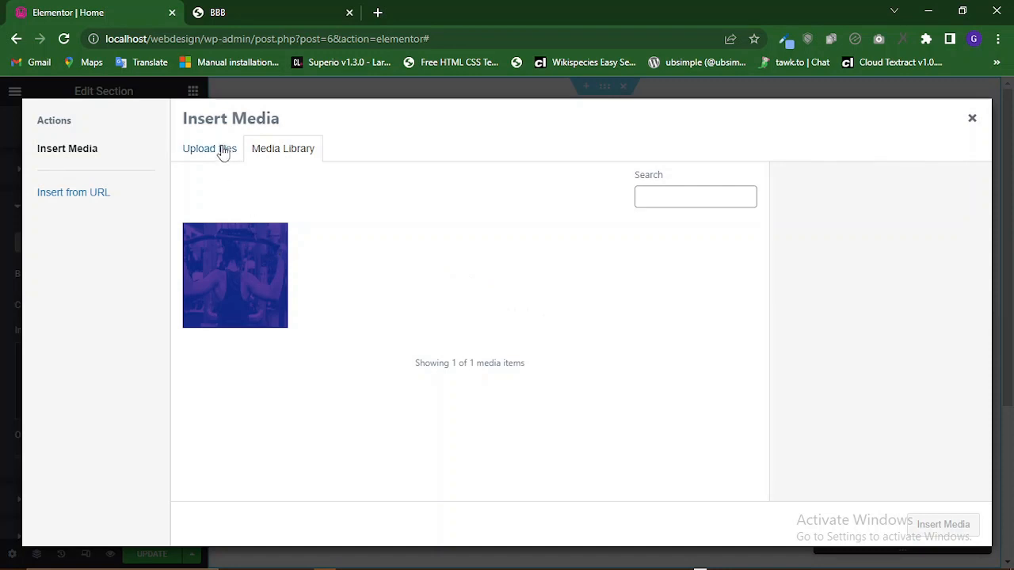
Upload banner-bg from the template's images folder into the media library.
click(222, 152)
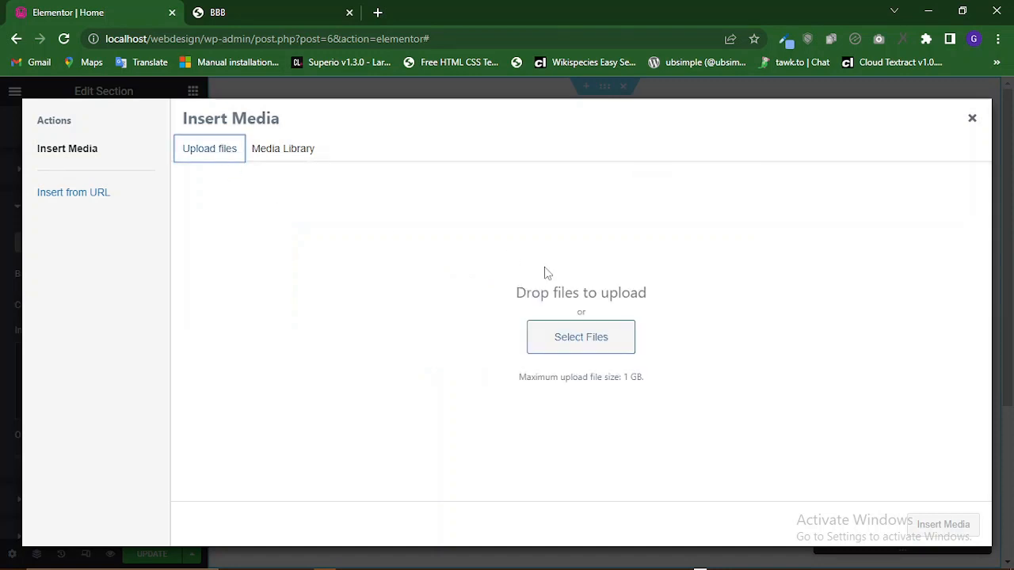
click(570, 354)
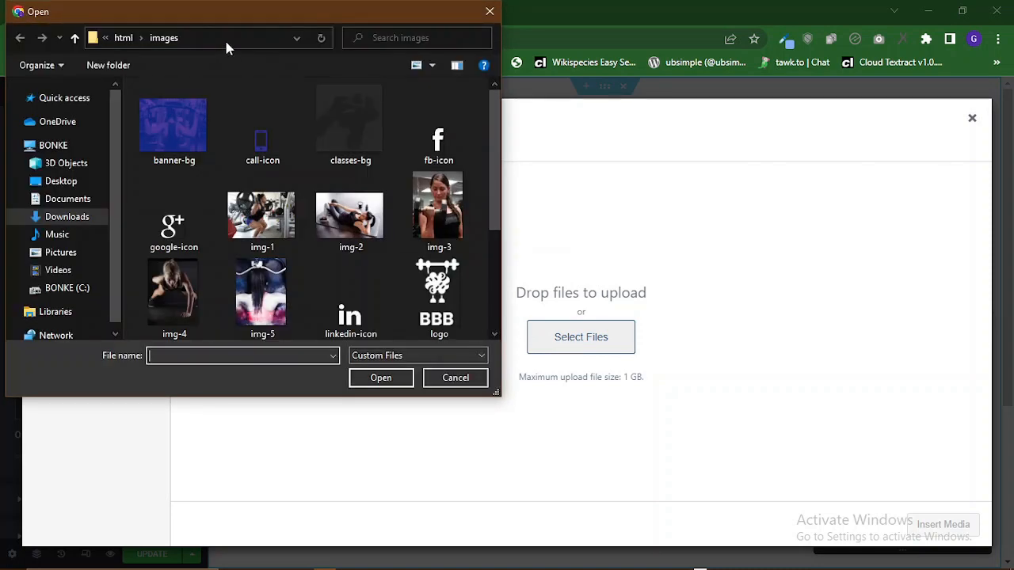
click(271, 36)
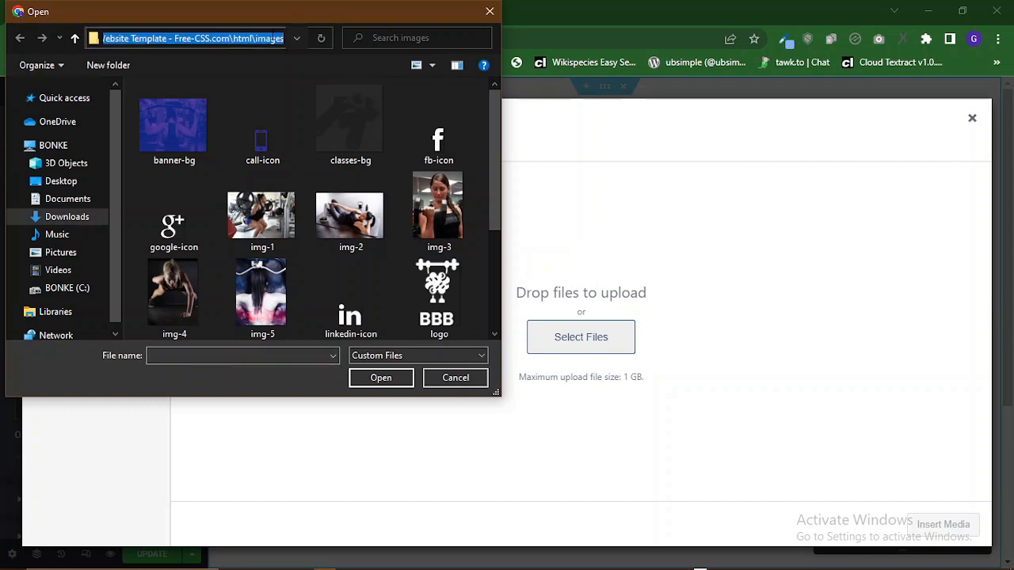
click(271, 38)
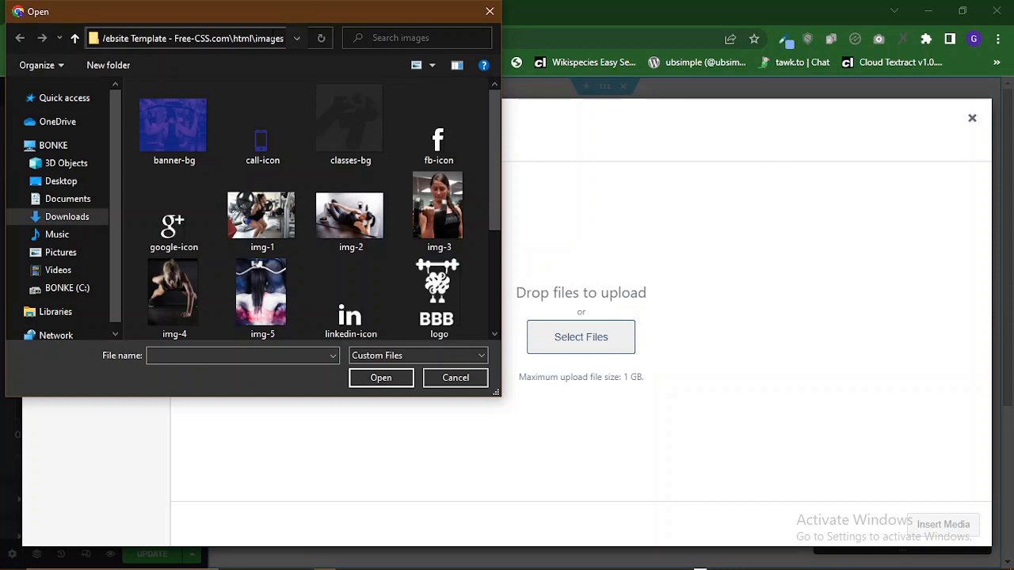
key(Return)
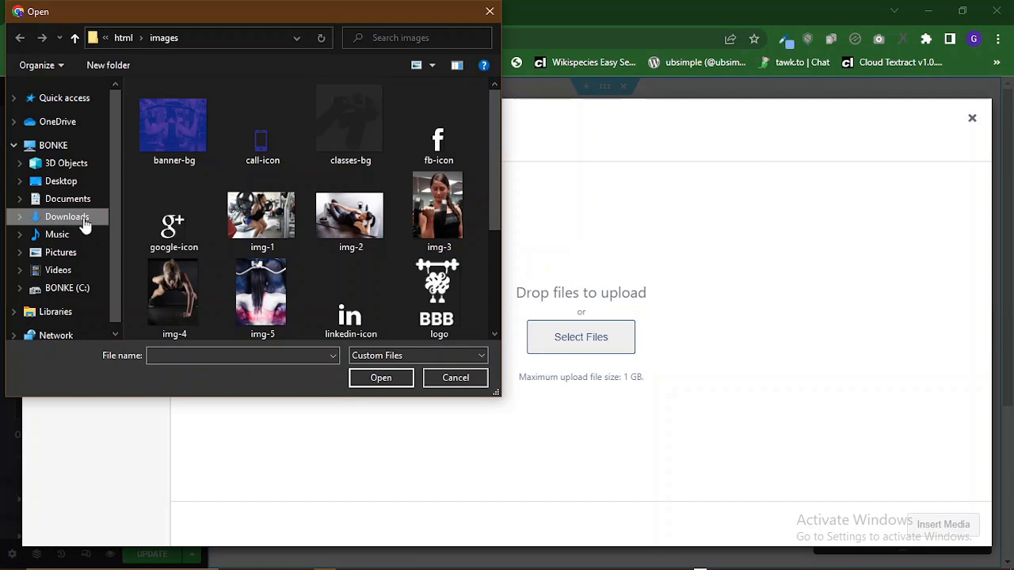
double_click(170, 131)
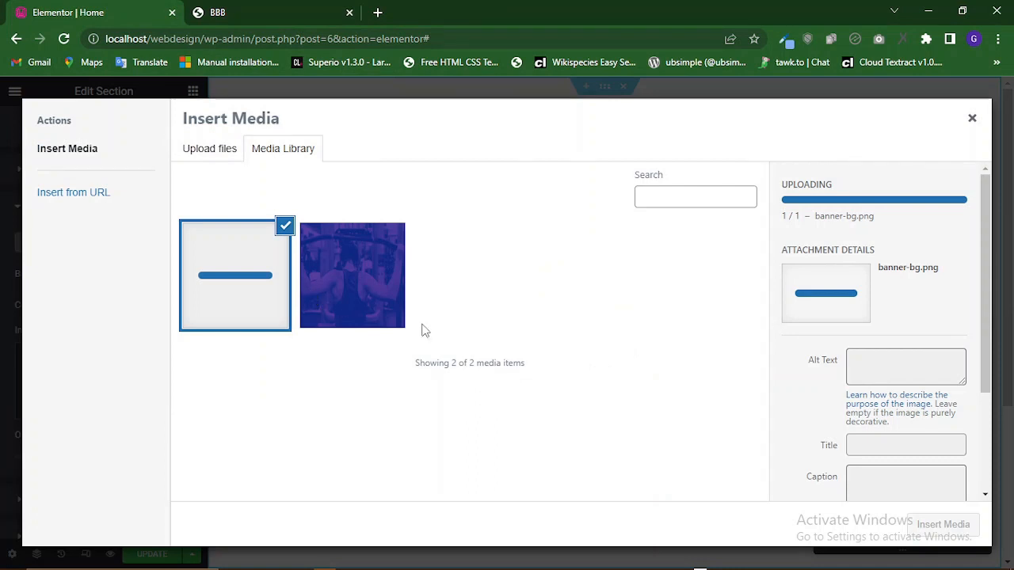
click(878, 366)
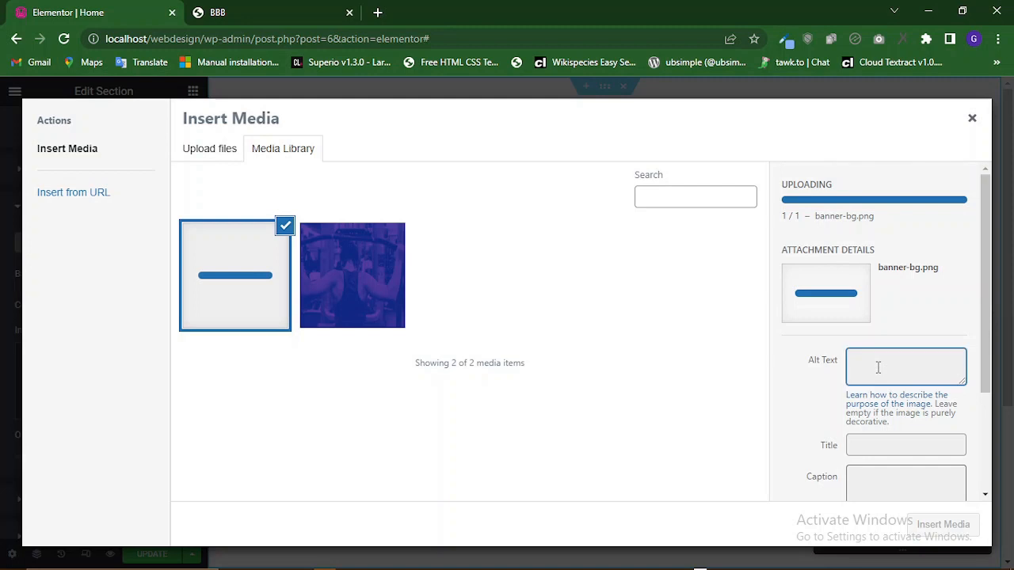
click(898, 441)
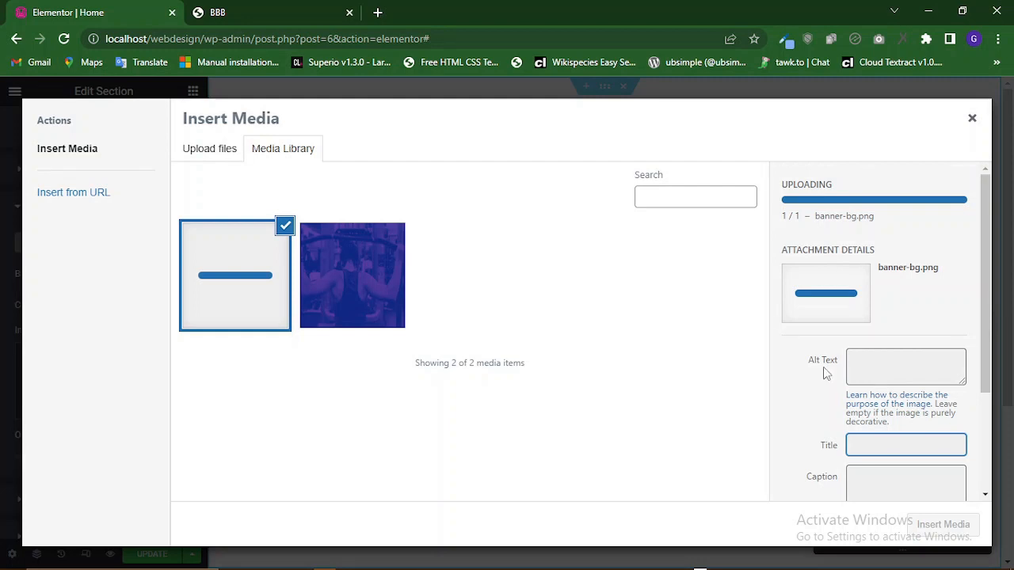
scroll(826, 349, down, 2)
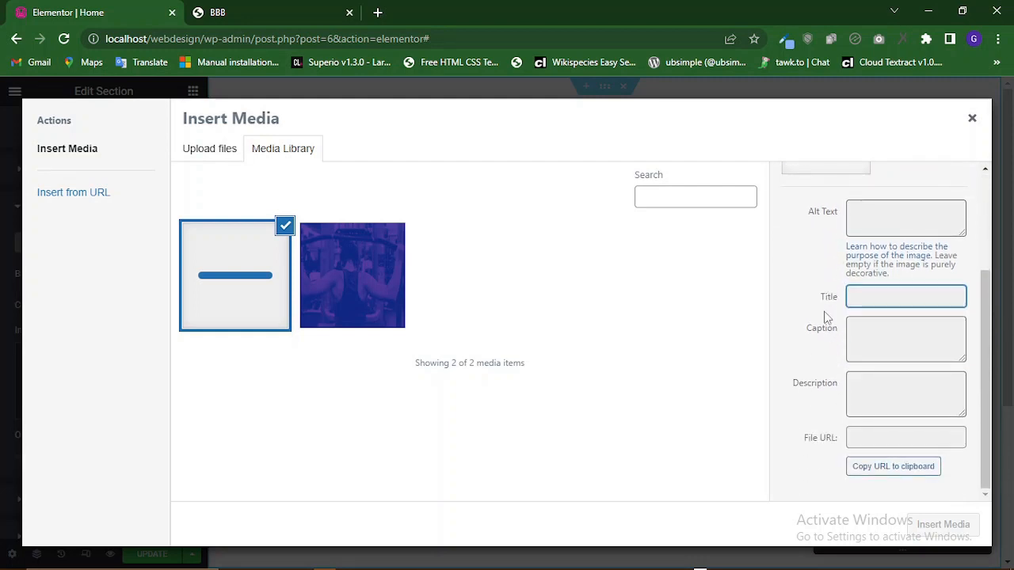
scroll(833, 317, up, 2)
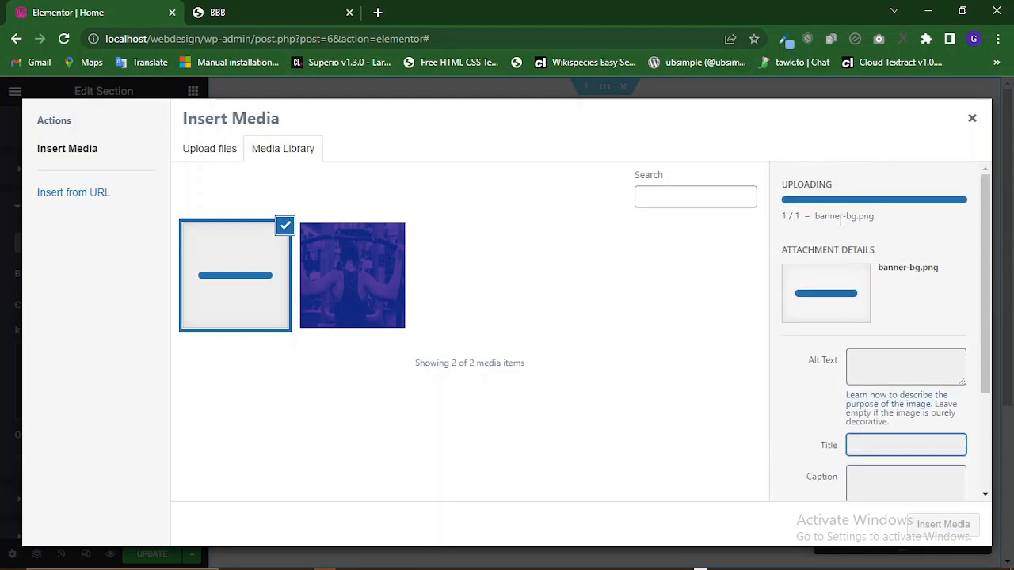
scroll(856, 356, down, 1)
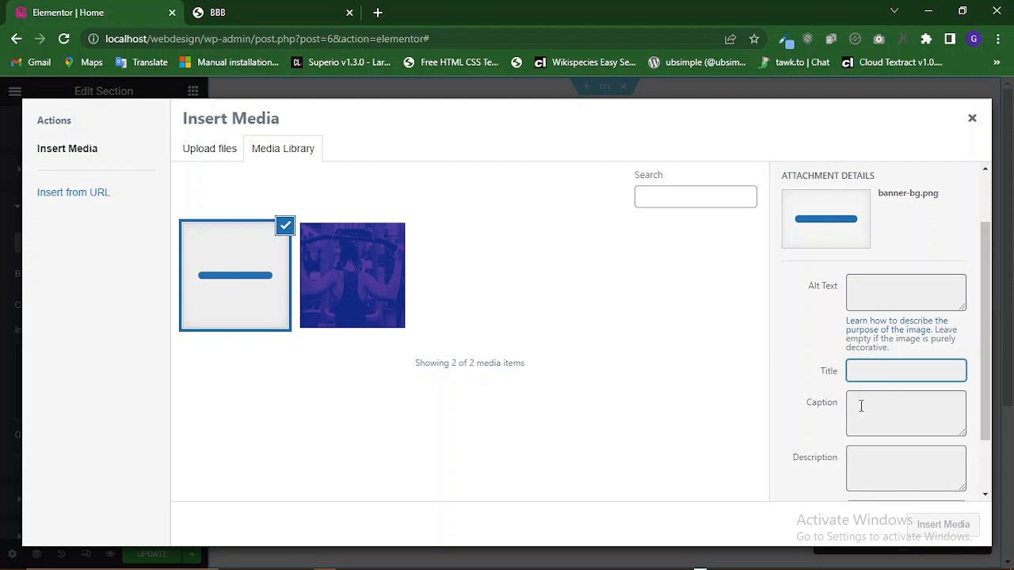
scroll(846, 426, down, 2)
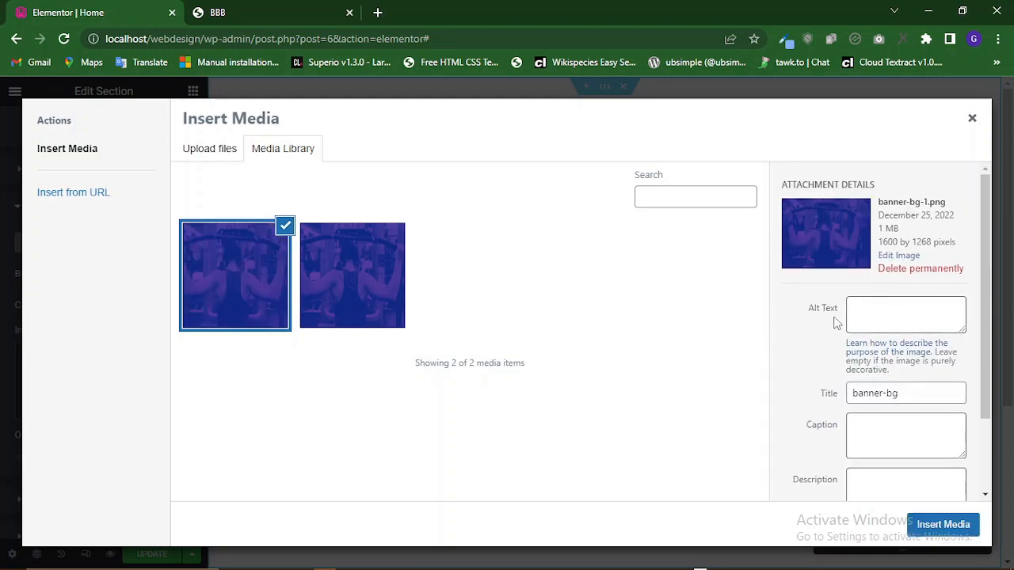
Set the uploaded image's alt text to hero image.
click(880, 311)
text(hero image)
scroll(871, 420, down, 1)
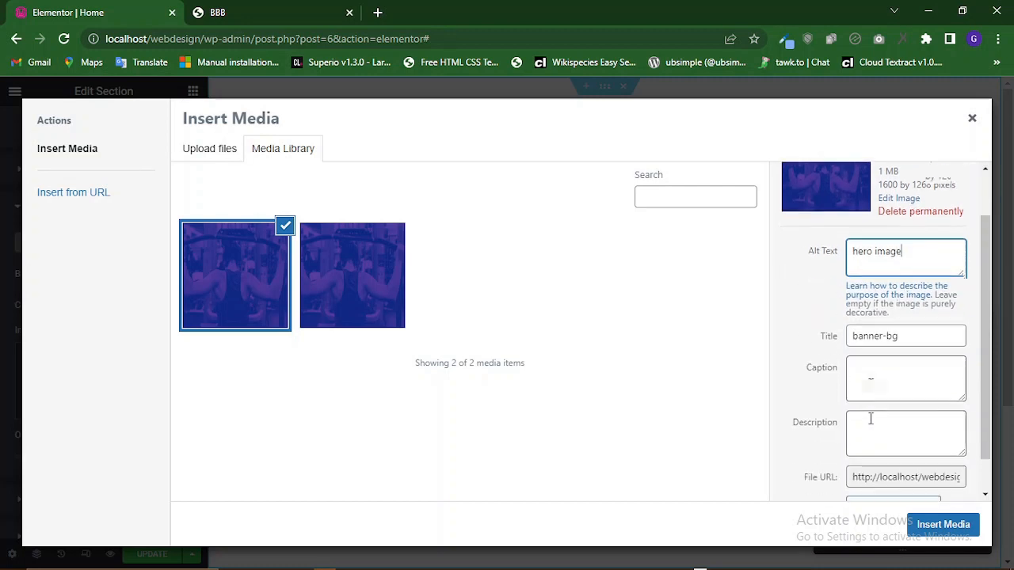
Set the image's description to hero image.
scroll(870, 420, down, 1)
click(871, 386)
text(h)
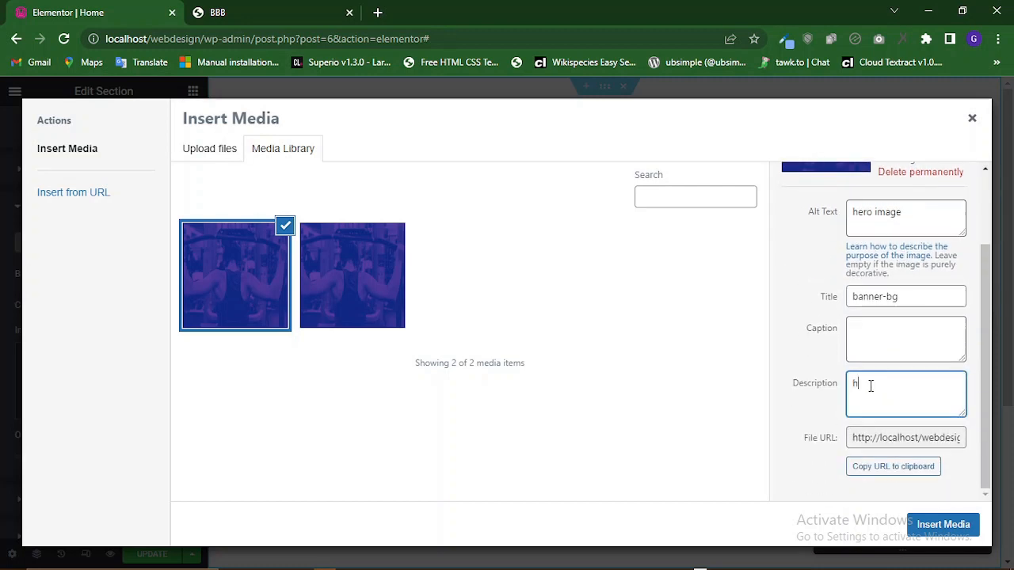
text(ero image)
scroll(803, 321, up, 1)
scroll(802, 320, up, 2)
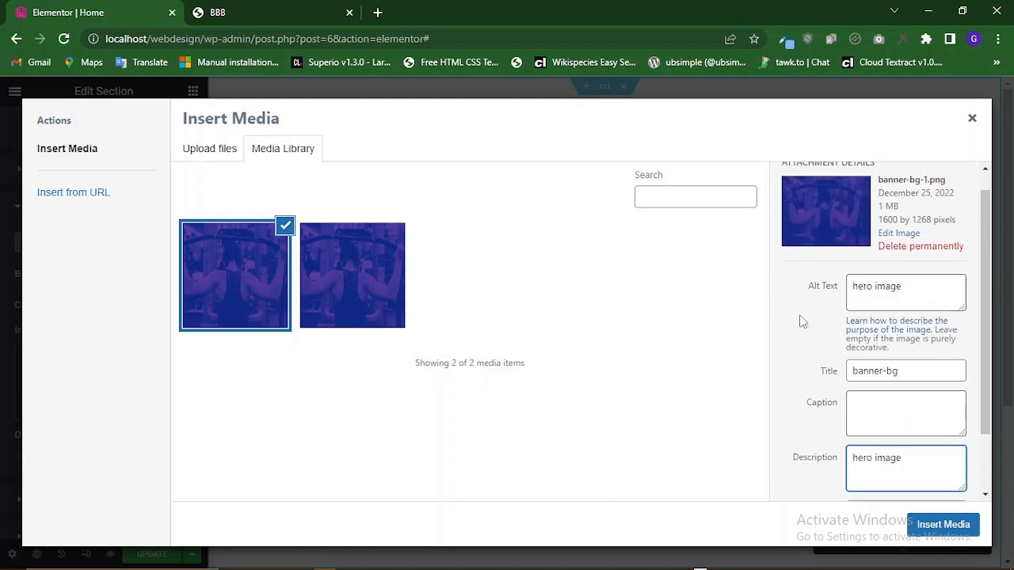
scroll(804, 320, down, 3)
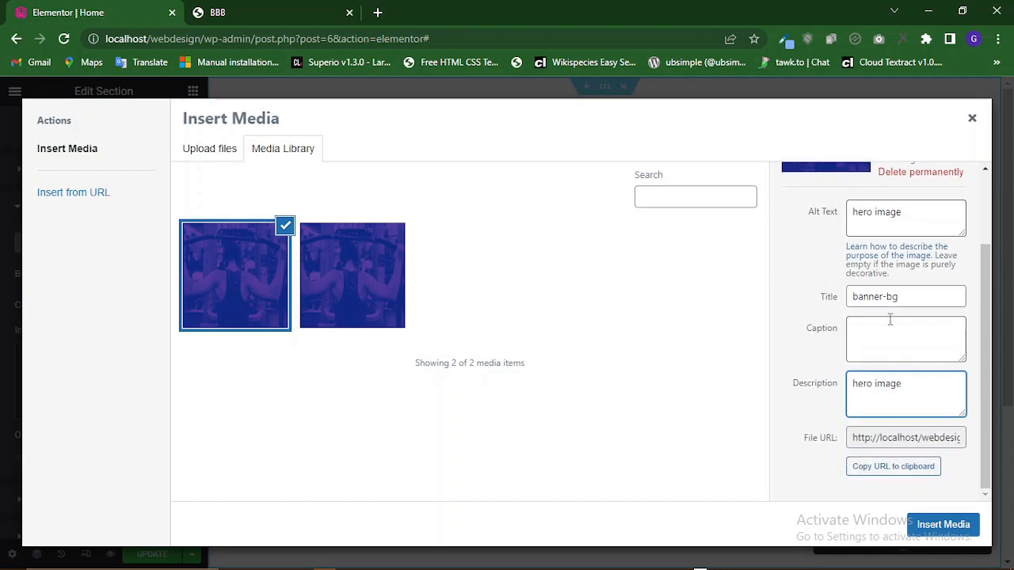
Rename the image title to gym and close the media dialog to apply it as the overlay image.
drag(901, 296, 851, 303)
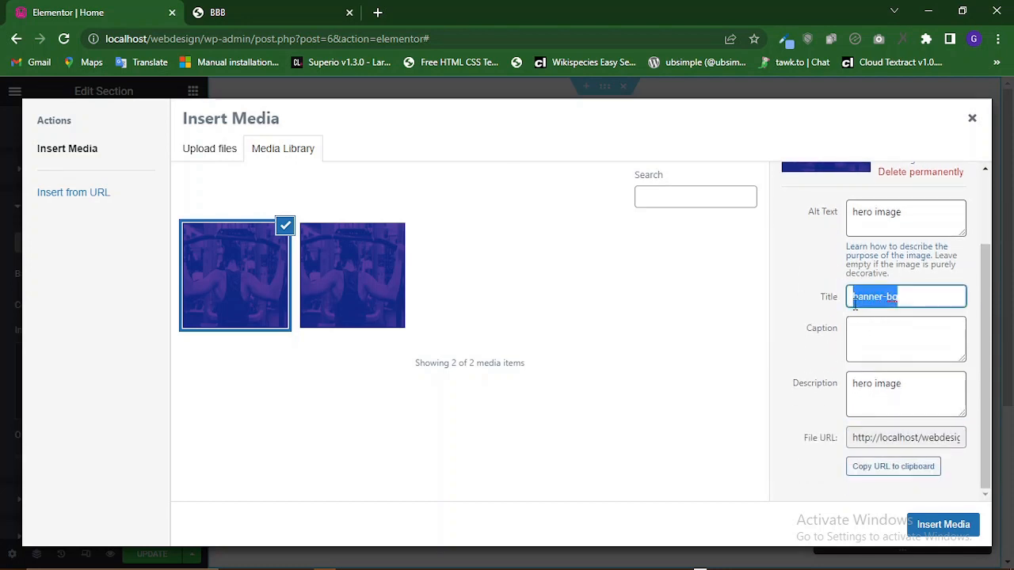
scroll(854, 299, up, 3)
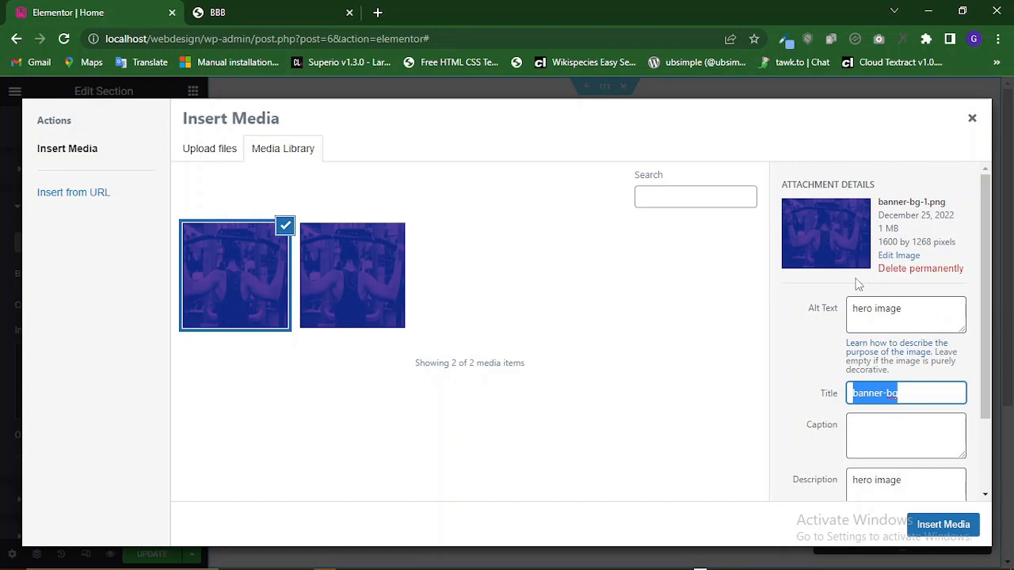
click(908, 393)
drag(898, 396, 853, 393)
text(gym)
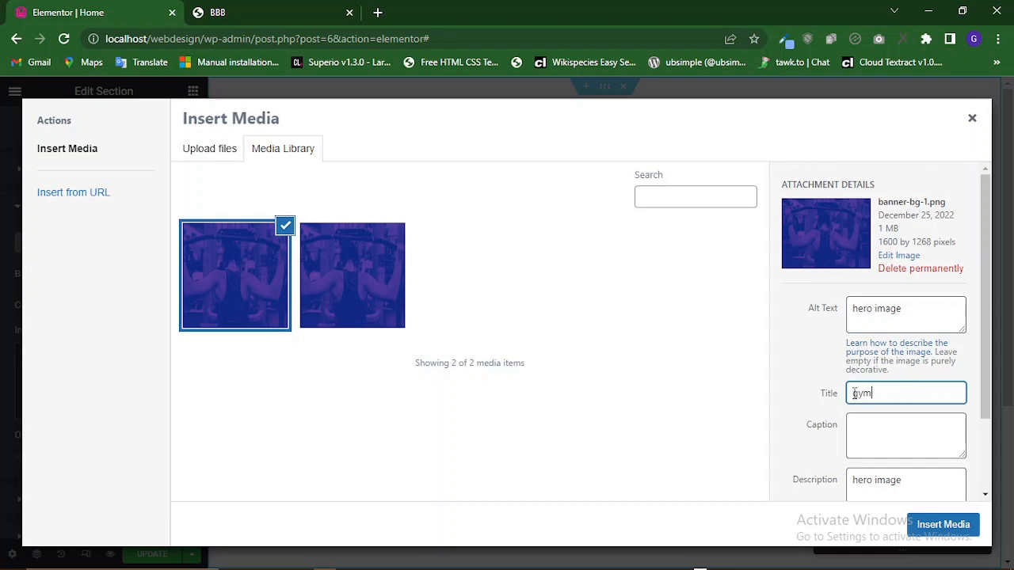
click(797, 410)
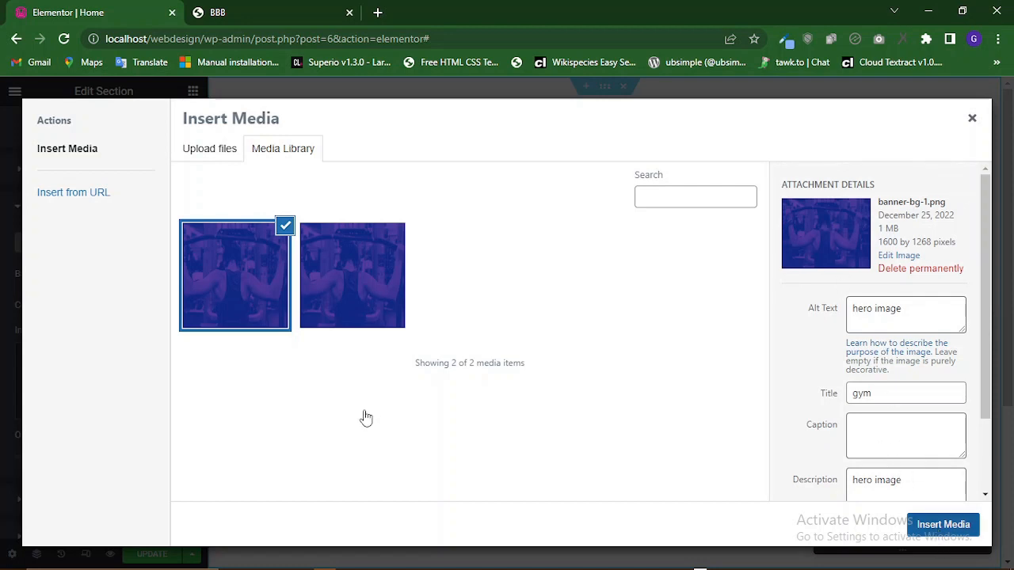
key(Escape)
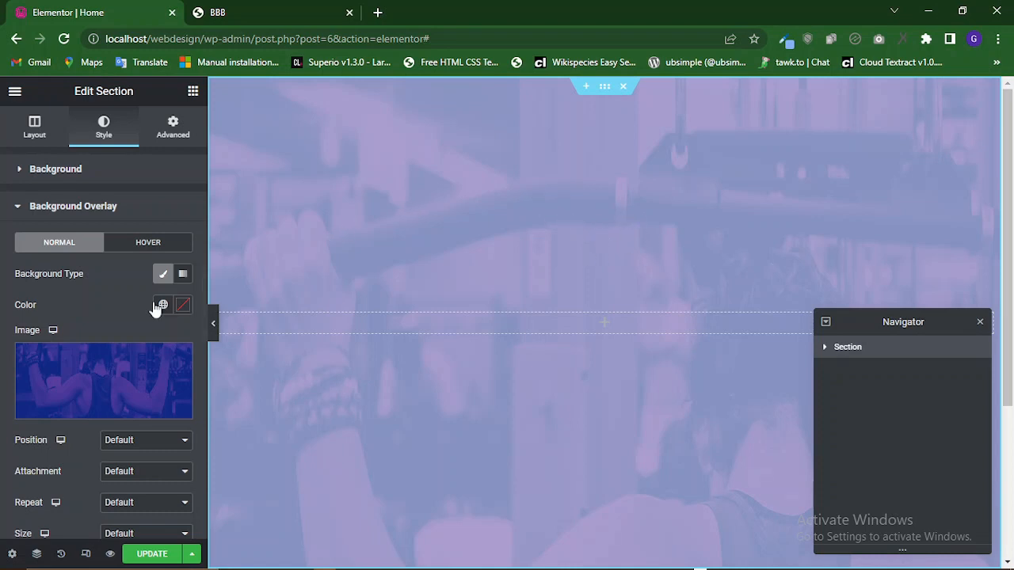
Set the background overlay opacity to 1.
scroll(95, 308, down, 2)
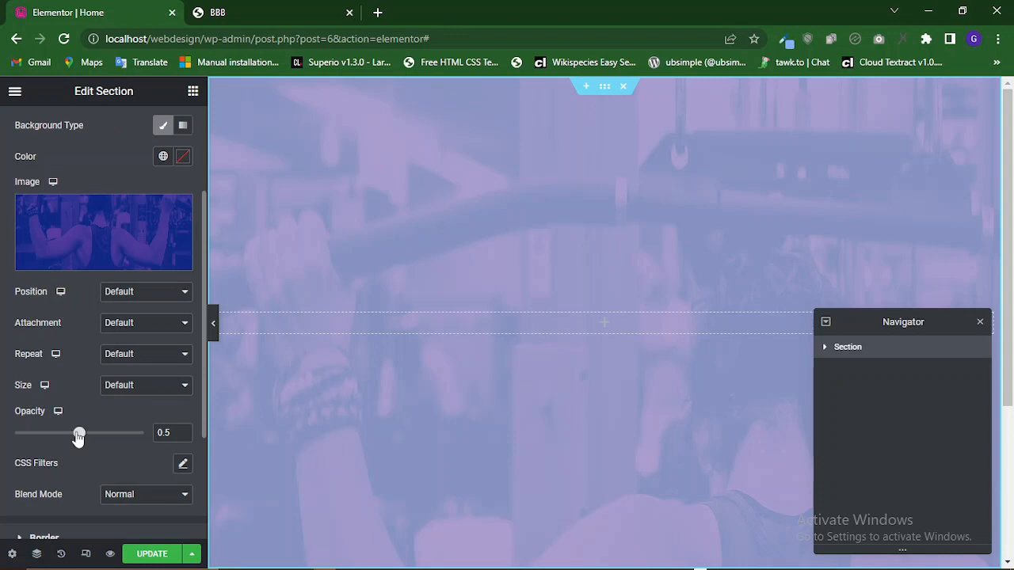
drag(80, 435, 154, 434)
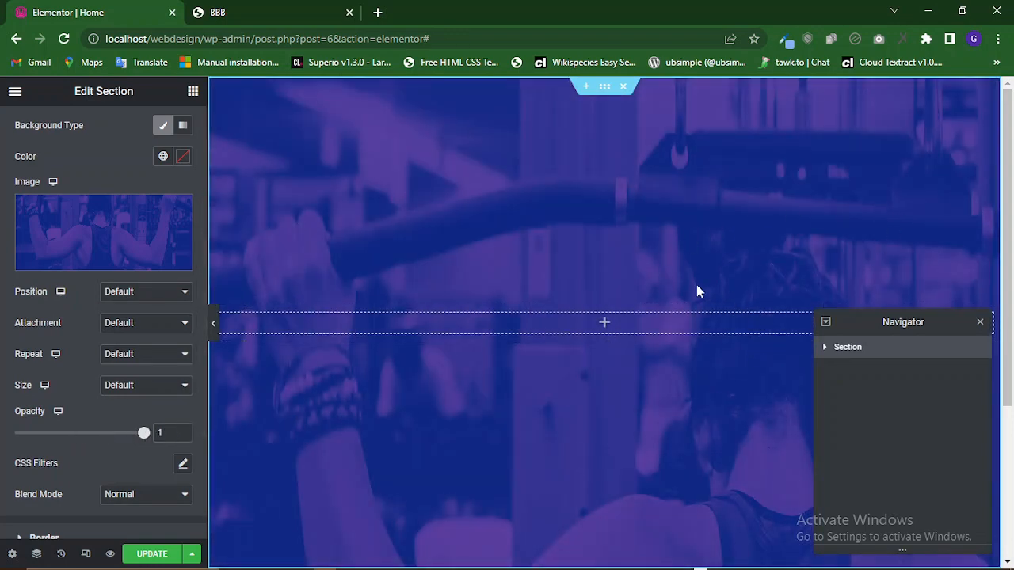
Compare the section's overlay with the reference page's hero banner.
click(312, 11)
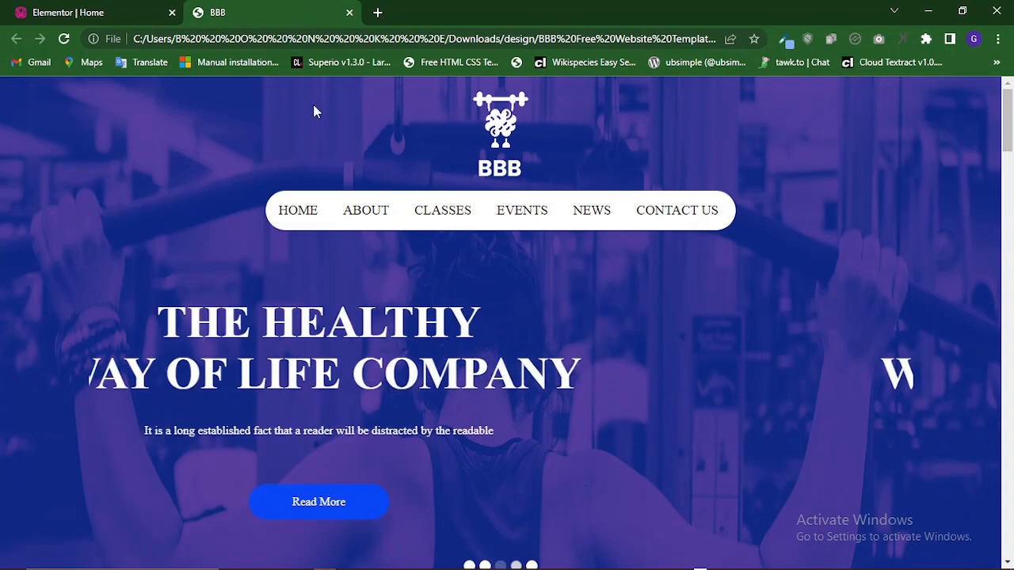
click(64, 19)
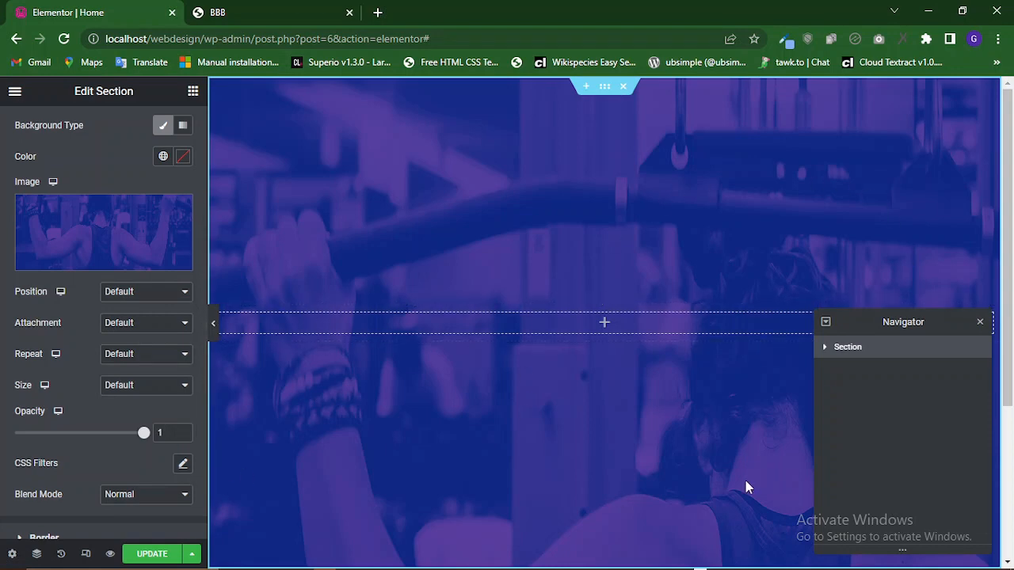
mouse_move(47, 265)
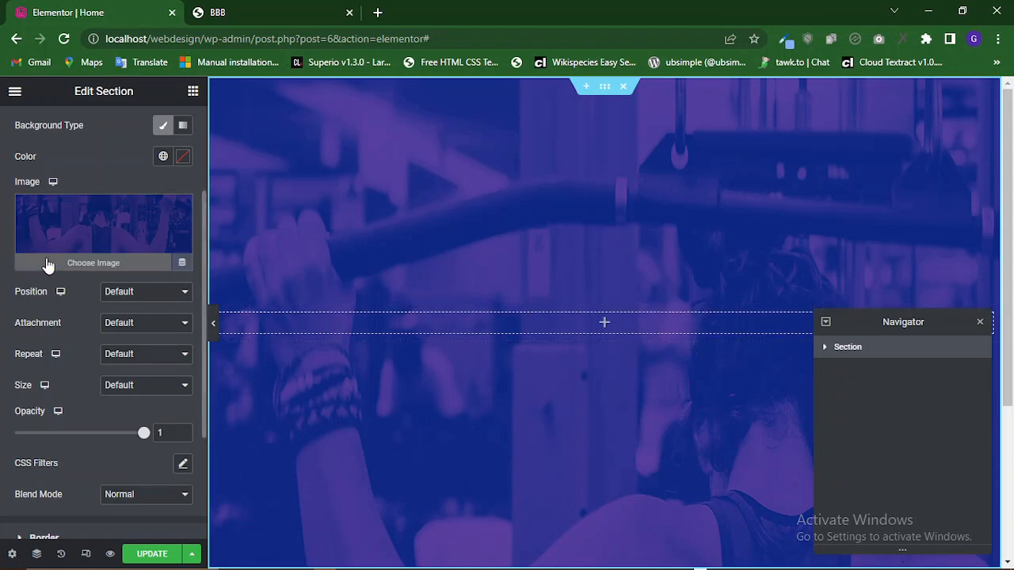
scroll(47, 264, up, 2)
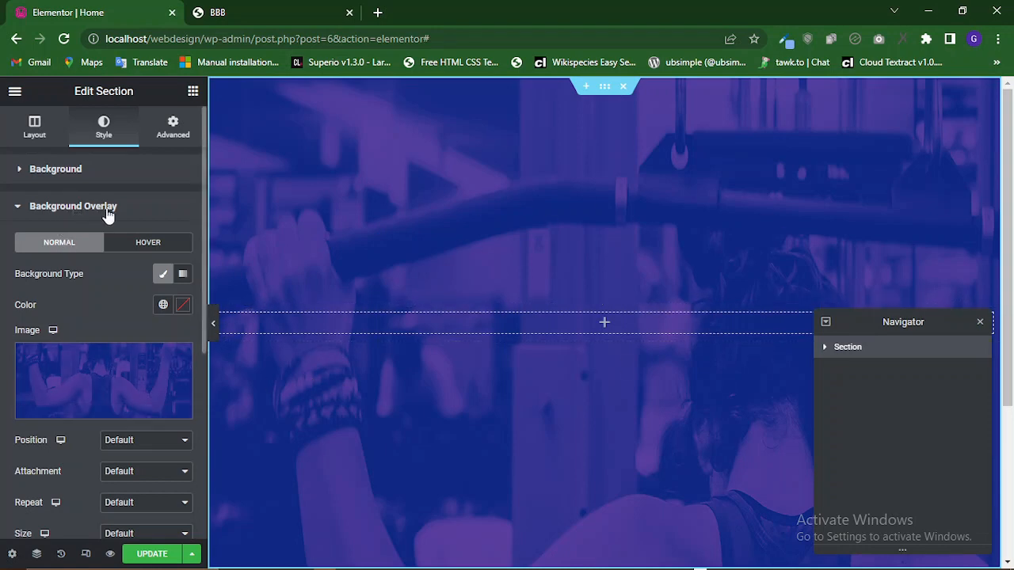
Save the page and open its preview in a new tab.
scroll(58, 357, down, 3)
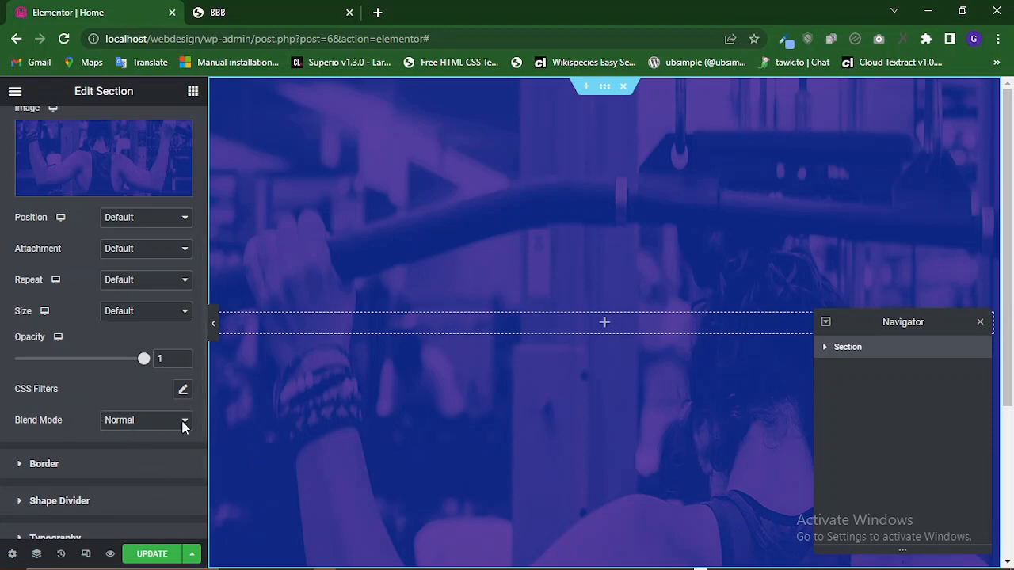
scroll(115, 418, up, 3)
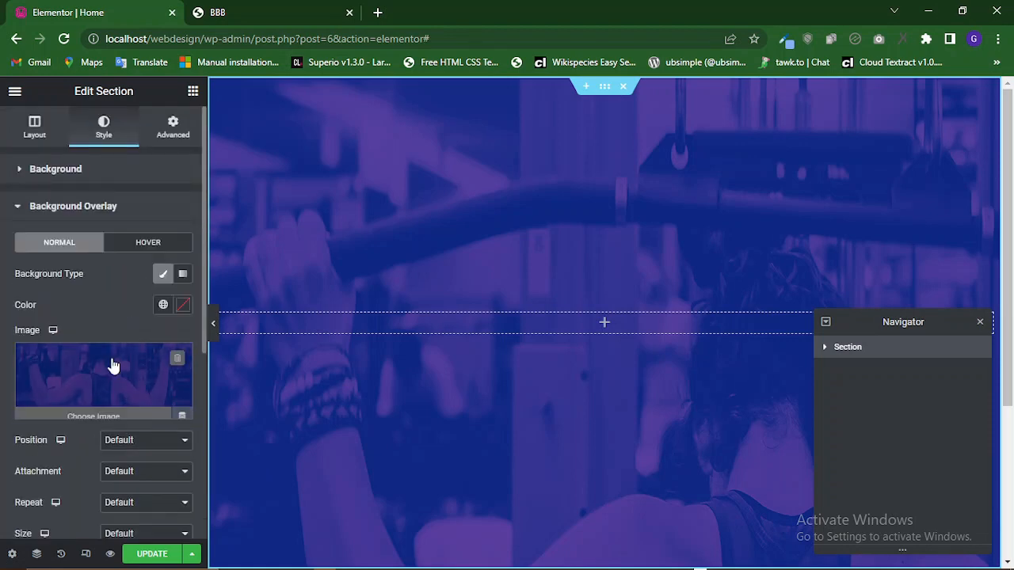
scroll(140, 511, down, 2)
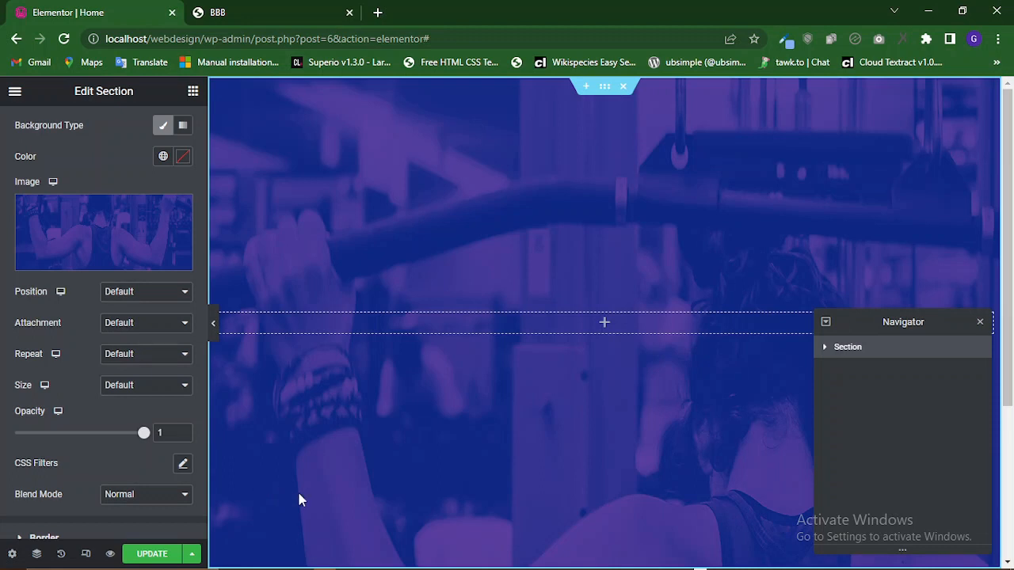
click(147, 557)
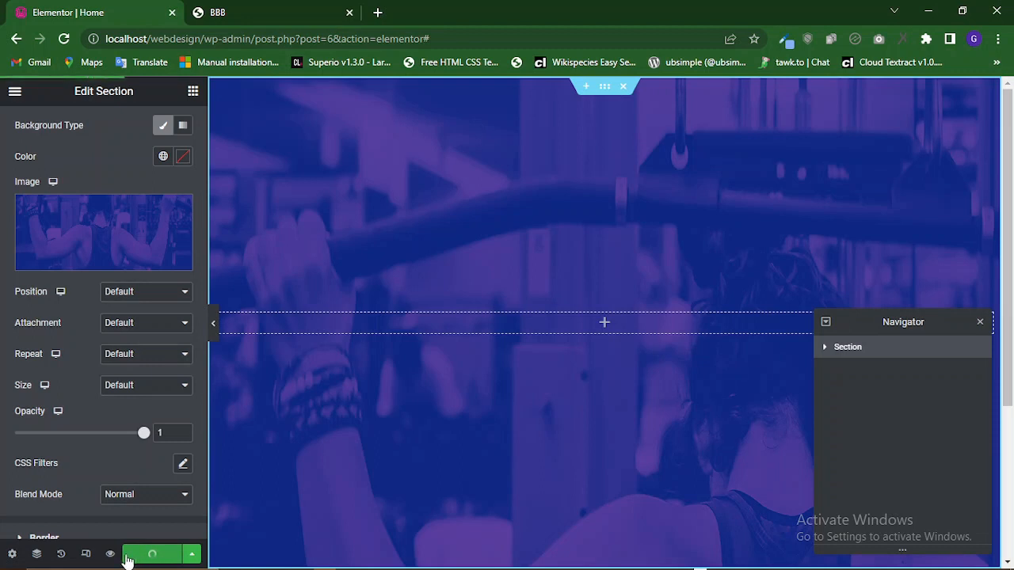
click(112, 558)
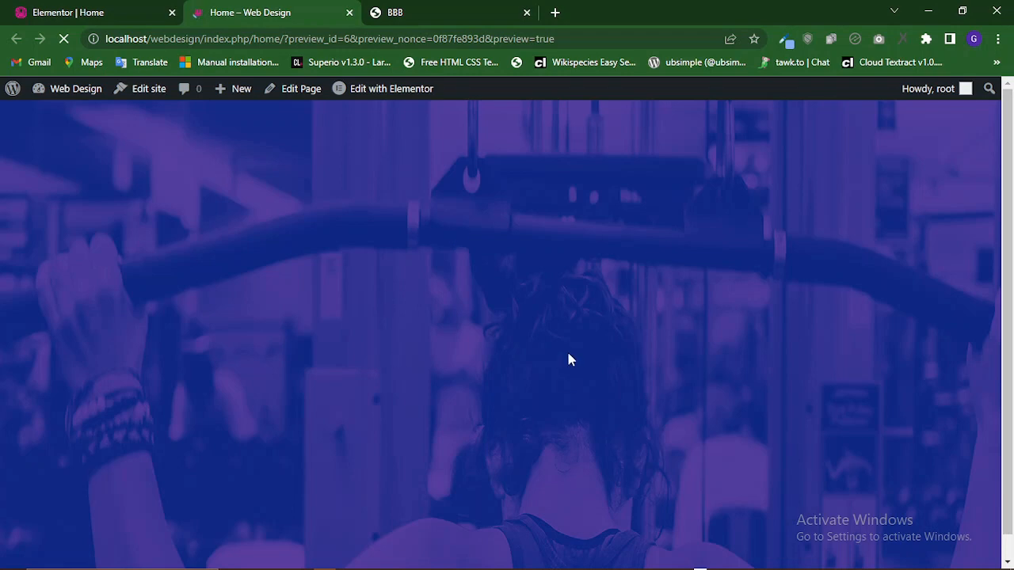
Compare the previewed hero banner with the reference BBB template's hero section.
click(422, 9)
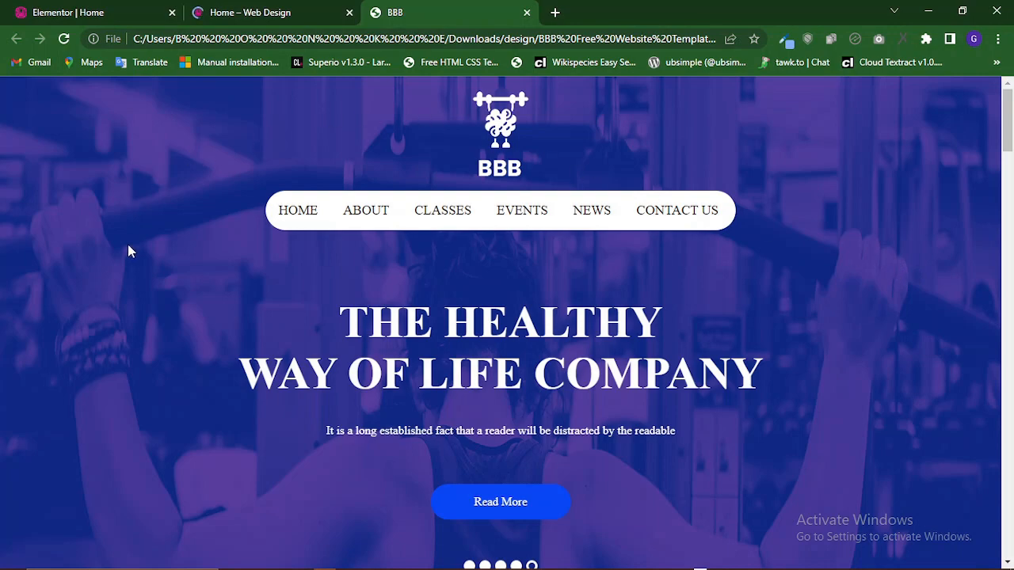
scroll(576, 405, down, 5)
scroll(576, 405, up, 2)
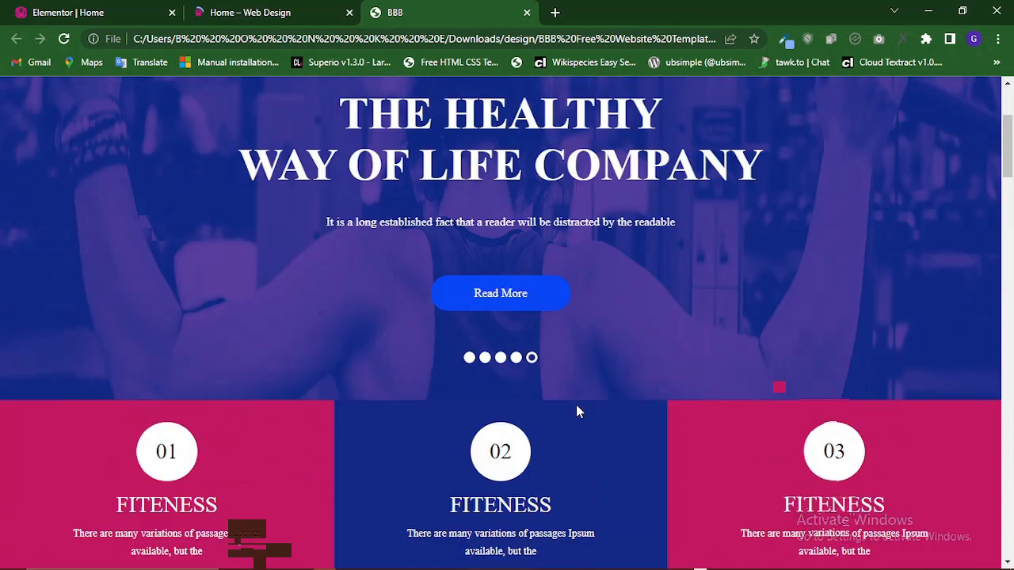
scroll(576, 408, up, 3)
scroll(576, 405, down, 4)
scroll(576, 404, up, 3)
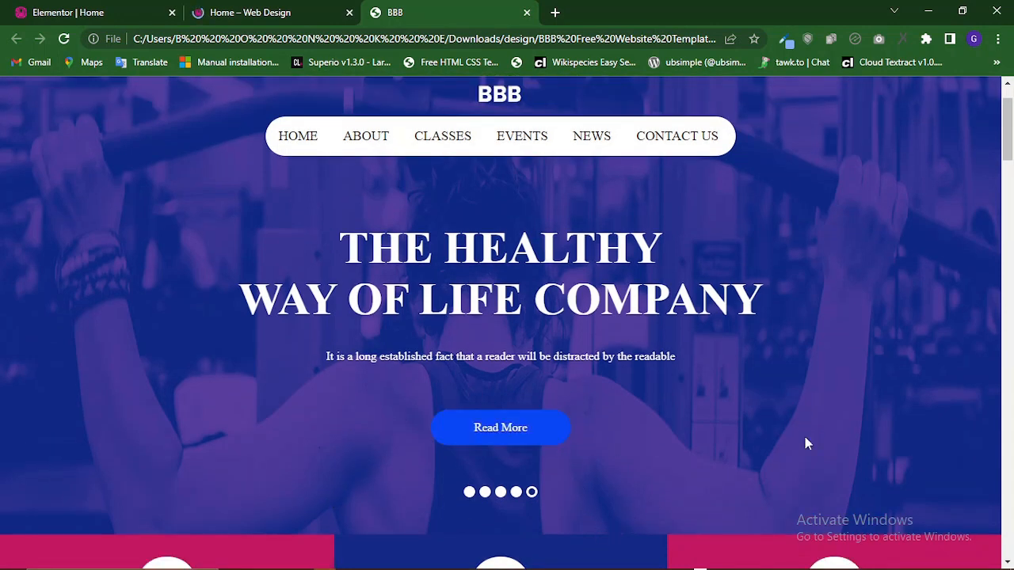
click(252, 10)
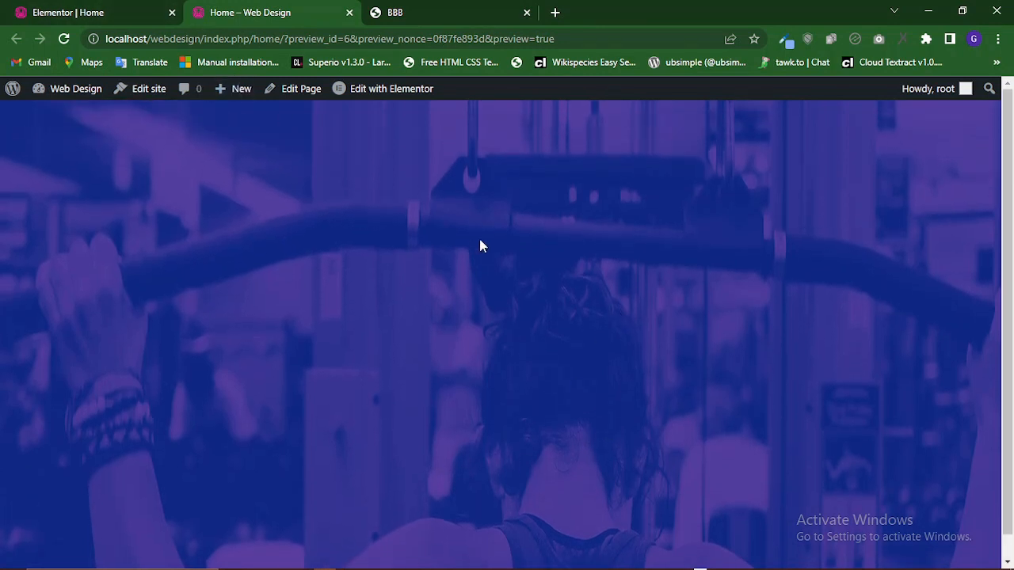
click(122, 6)
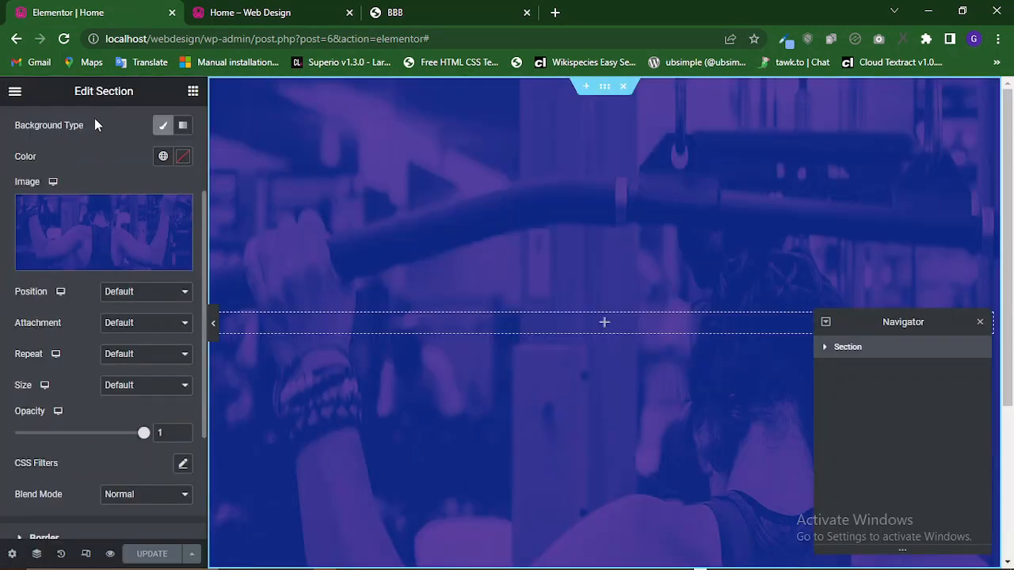
Set the overlay image position to Center Center and save the page.
scroll(95, 122, up, 2)
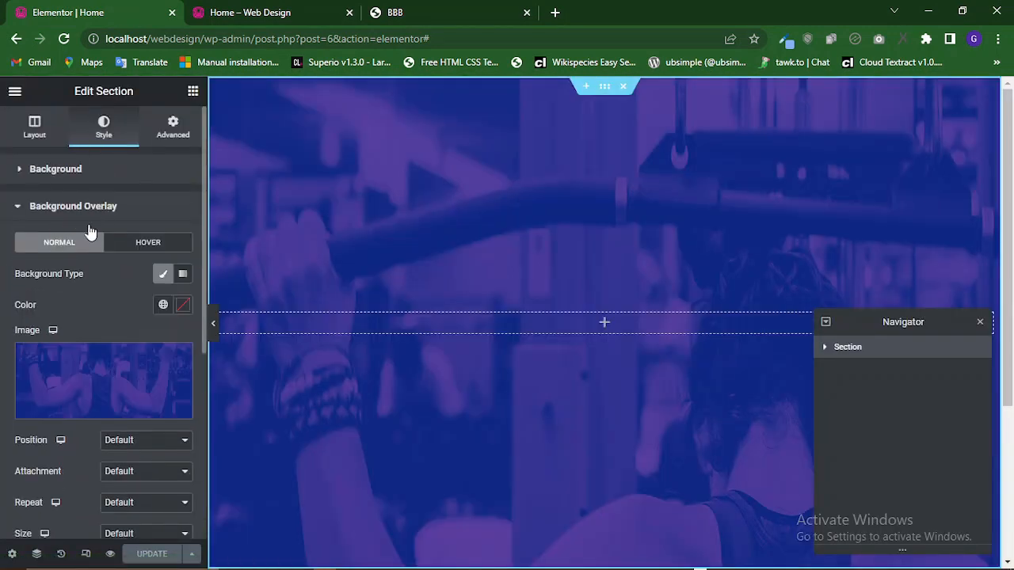
scroll(80, 317, down, 4)
scroll(68, 302, up, 2)
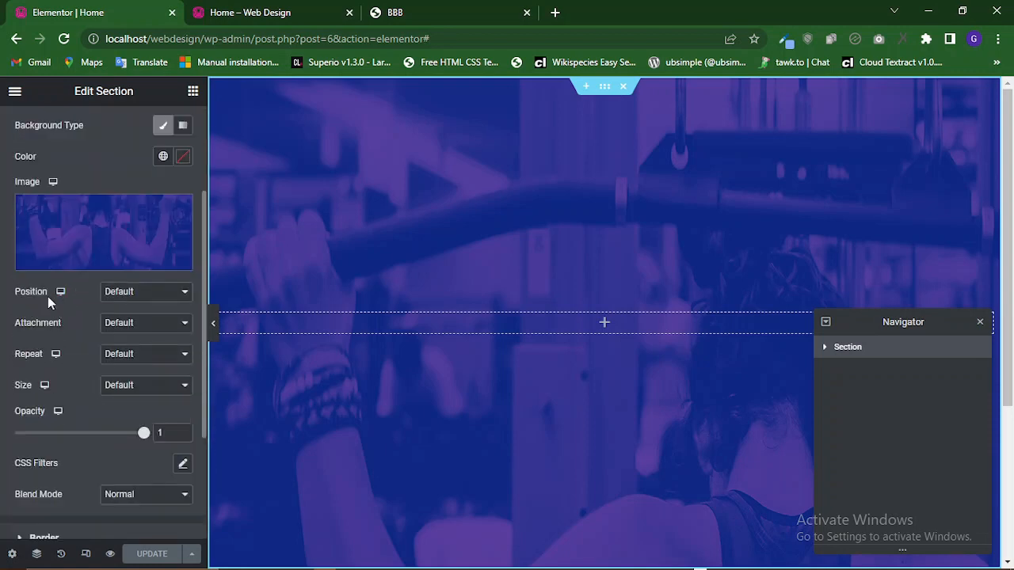
click(135, 297)
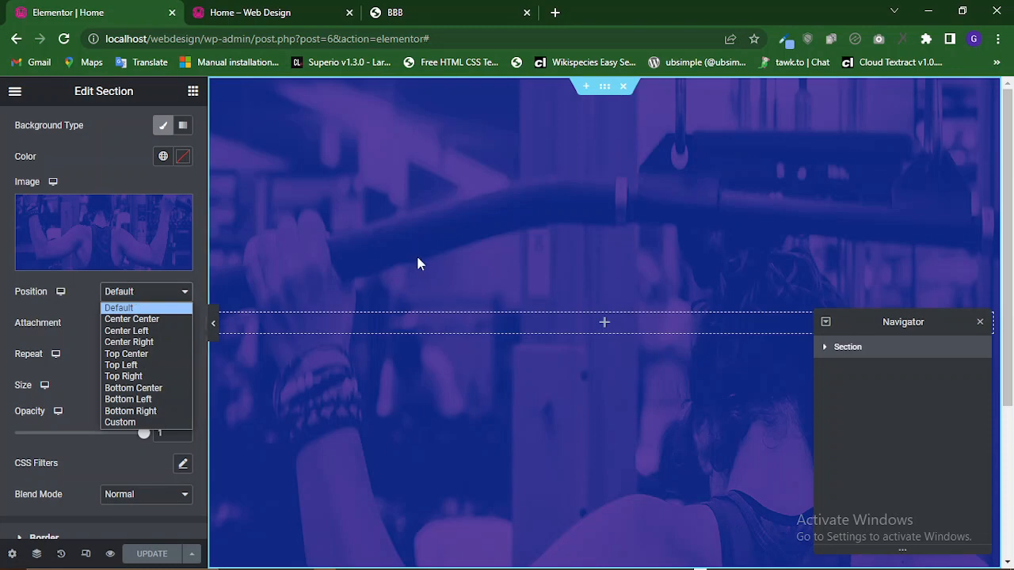
click(127, 320)
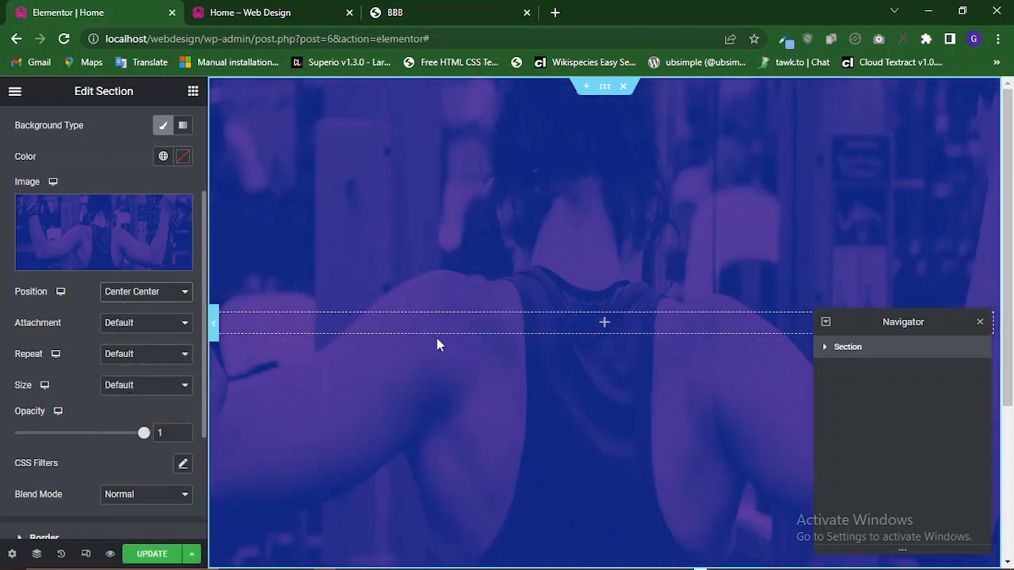
click(136, 554)
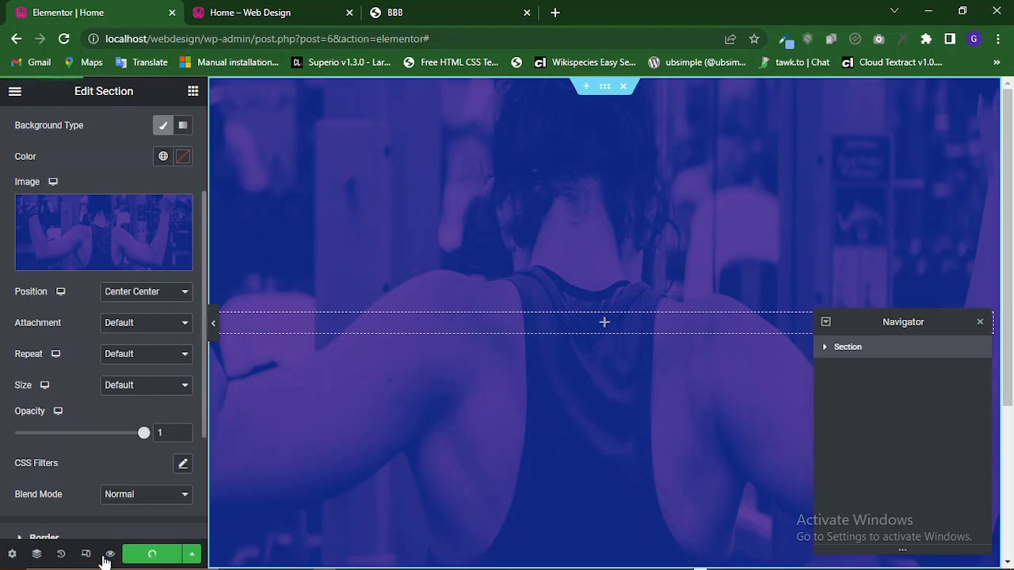
Check the updated overlay position in the page preview.
click(279, 11)
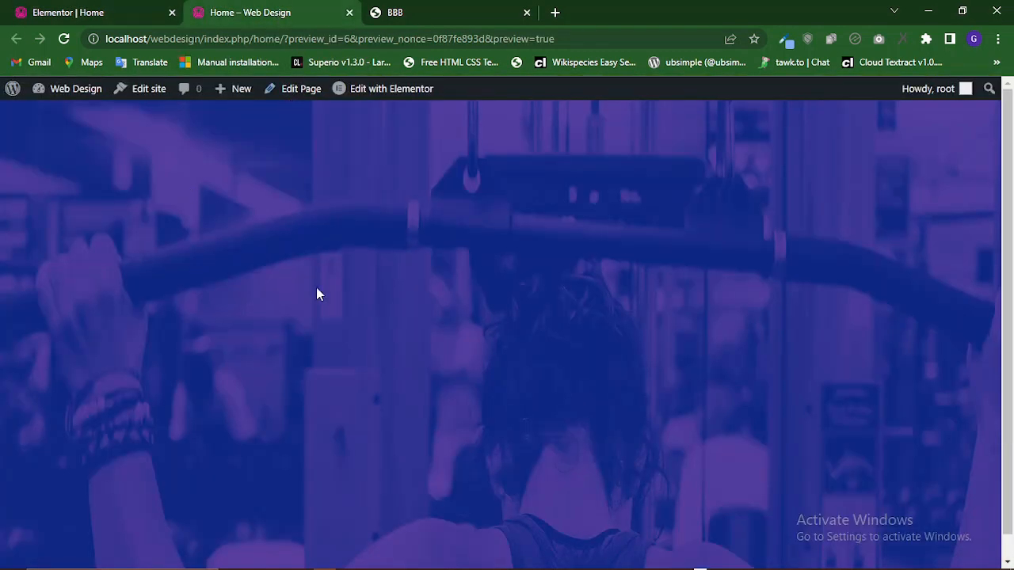
click(80, 12)
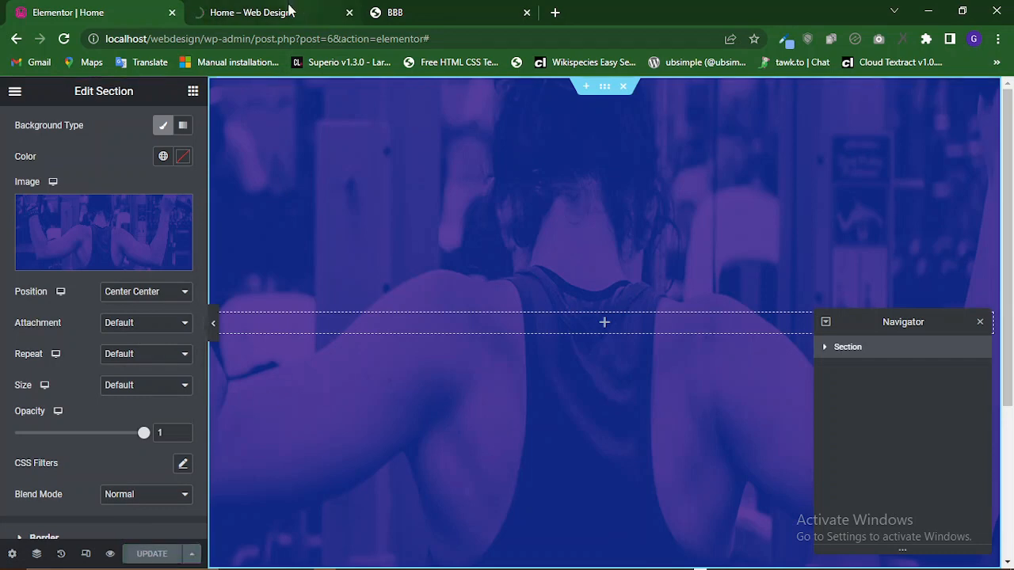
click(214, 14)
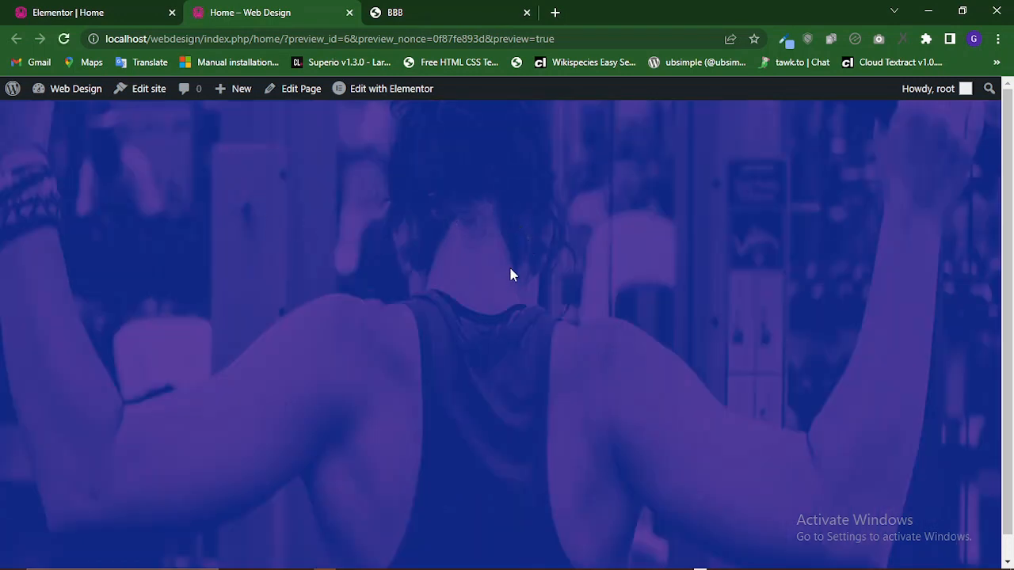
click(118, 13)
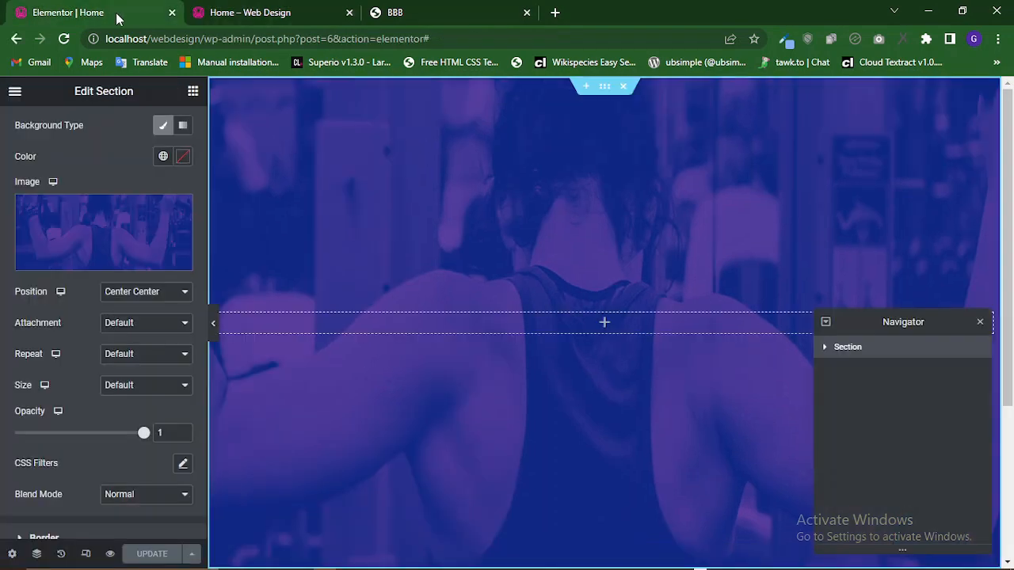
Set the overlay image position to Top Center.
click(142, 292)
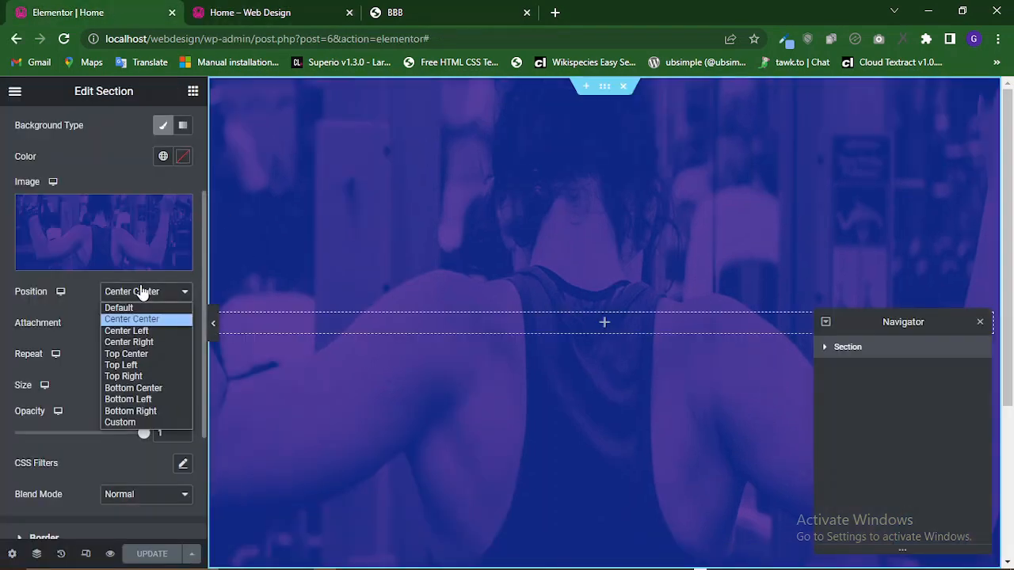
click(132, 356)
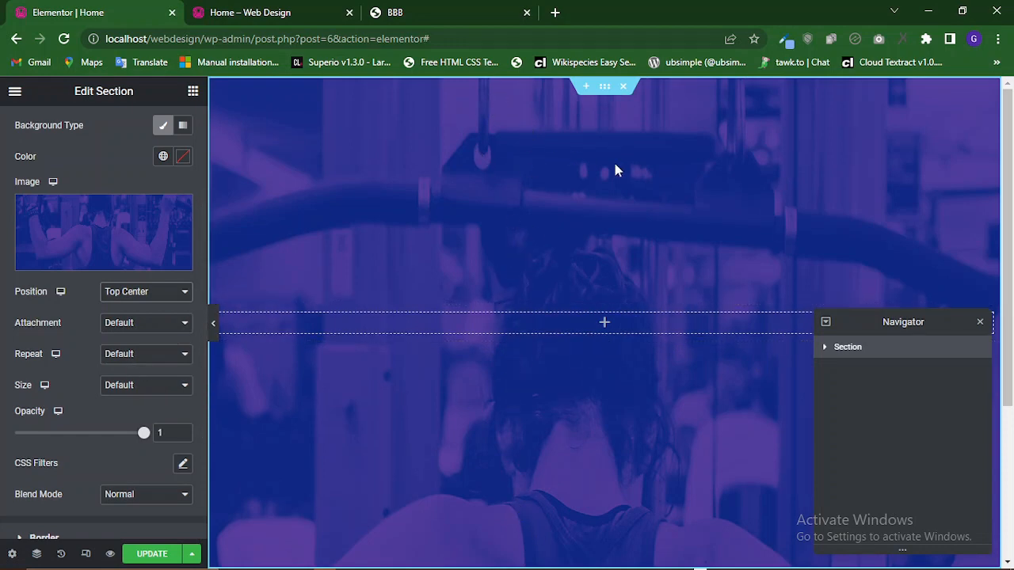
scroll(702, 321, down, 3)
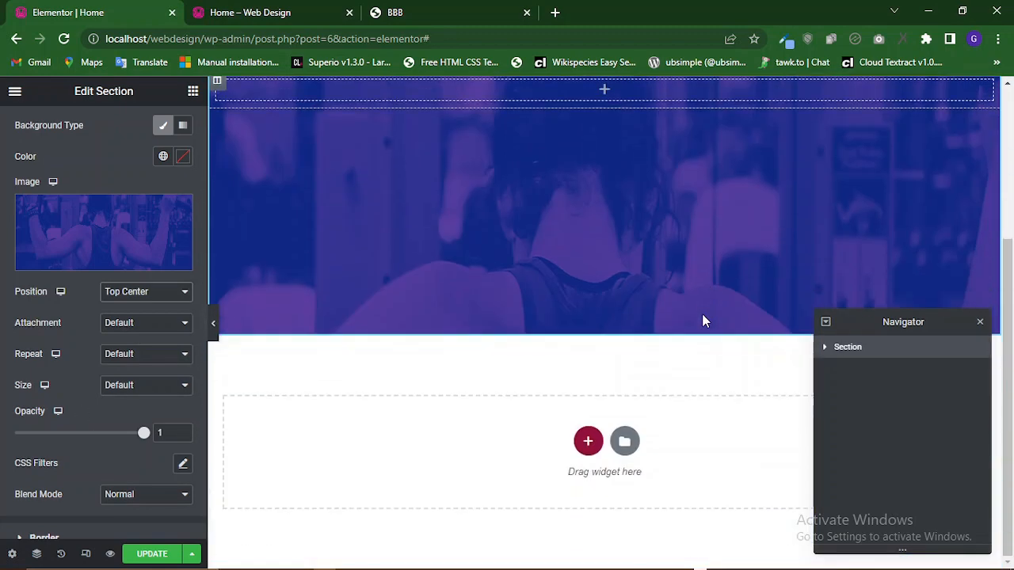
scroll(682, 329, up, 1)
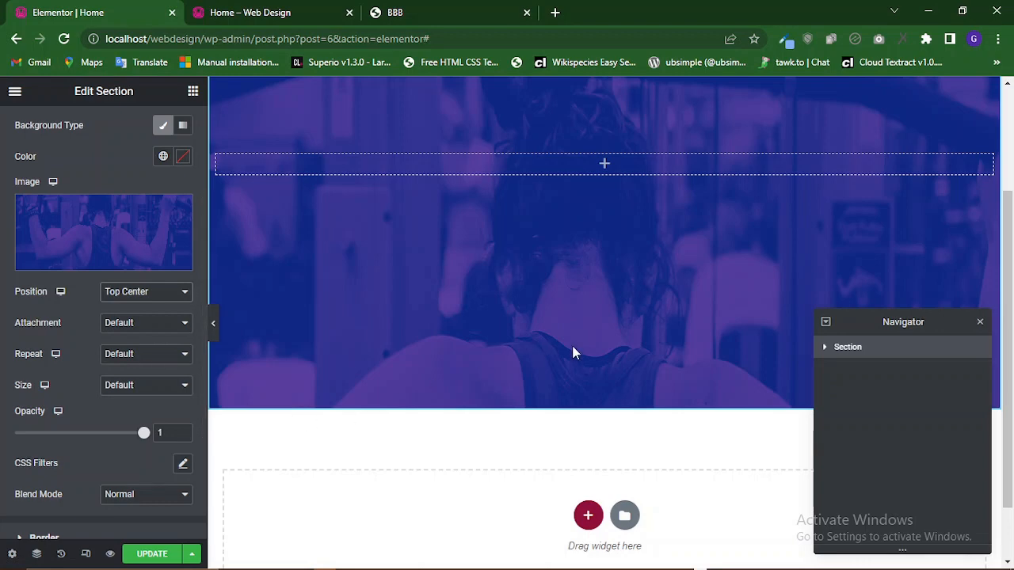
click(153, 387)
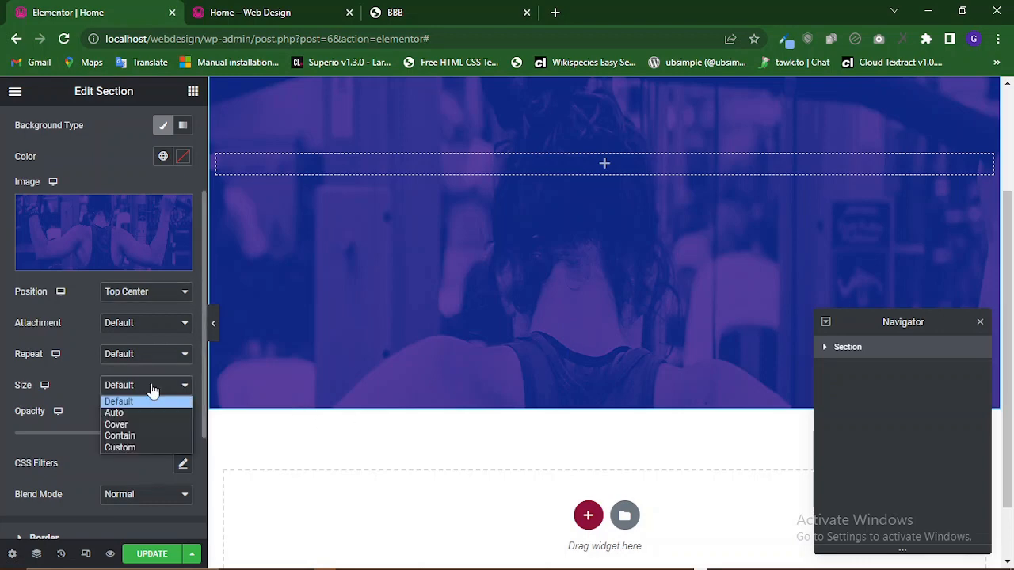
click(153, 387)
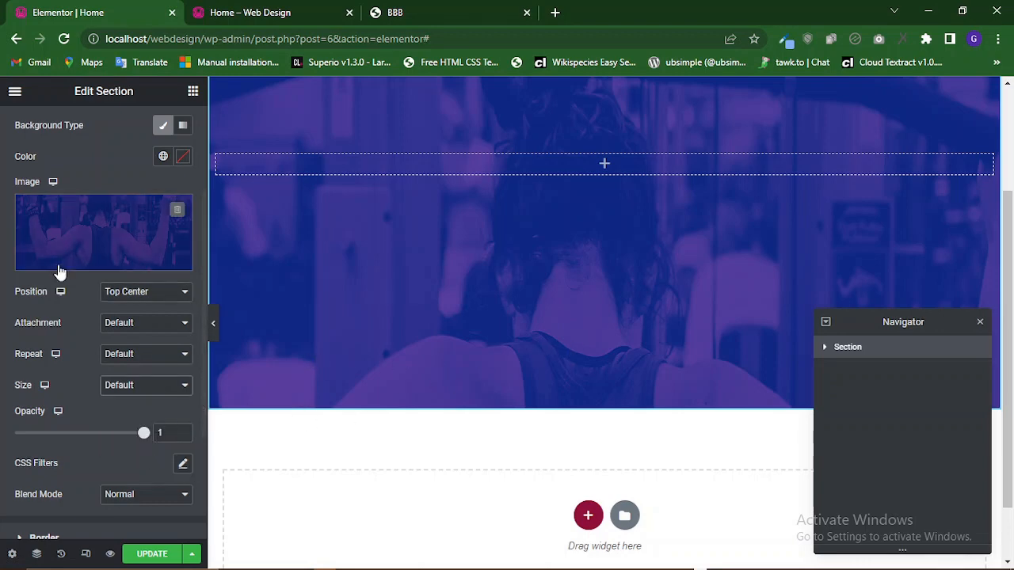
Change the section height to Min Height with a minimum height of 800 px.
scroll(60, 272, up, 2)
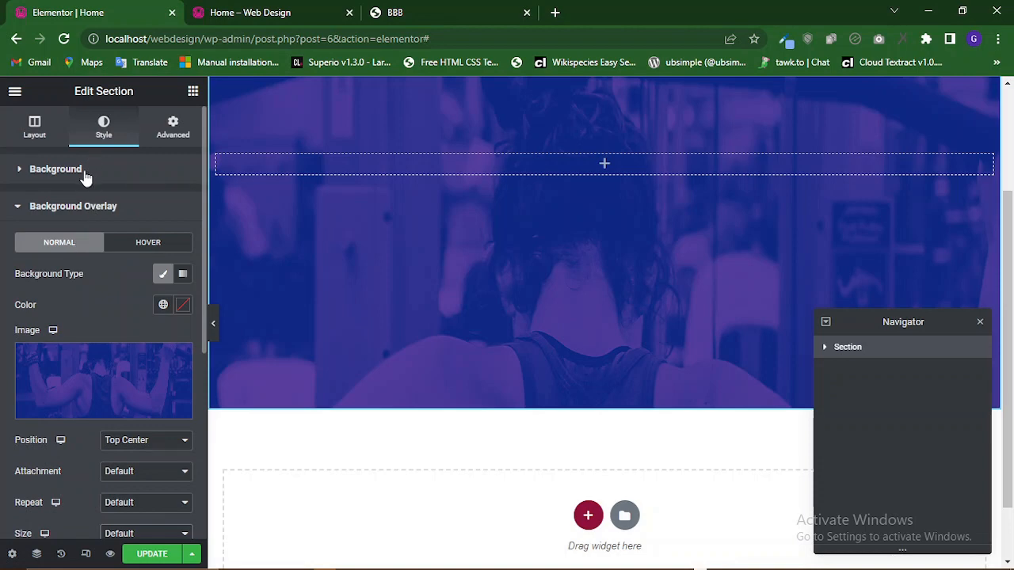
click(49, 145)
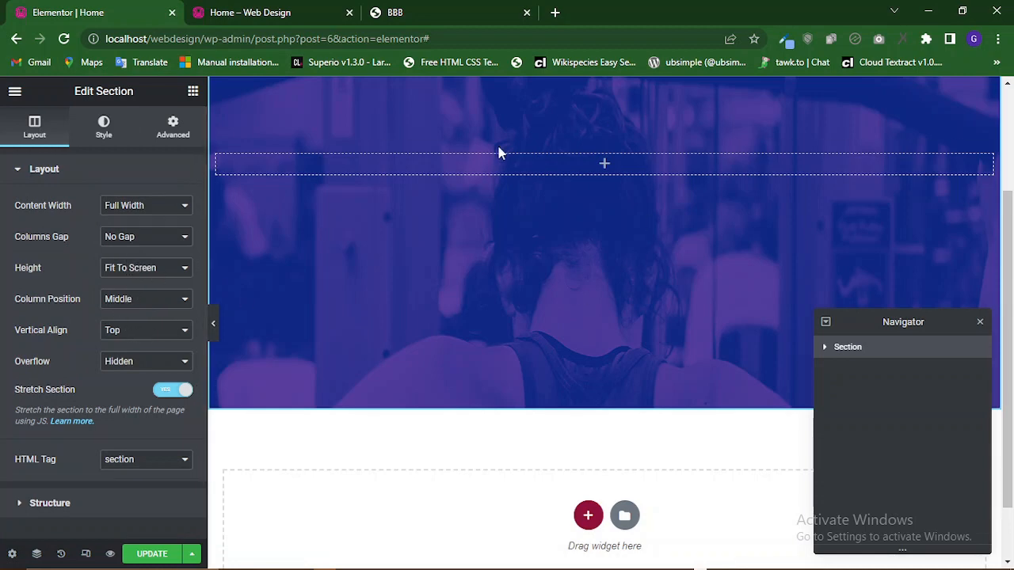
scroll(609, 299, up, 3)
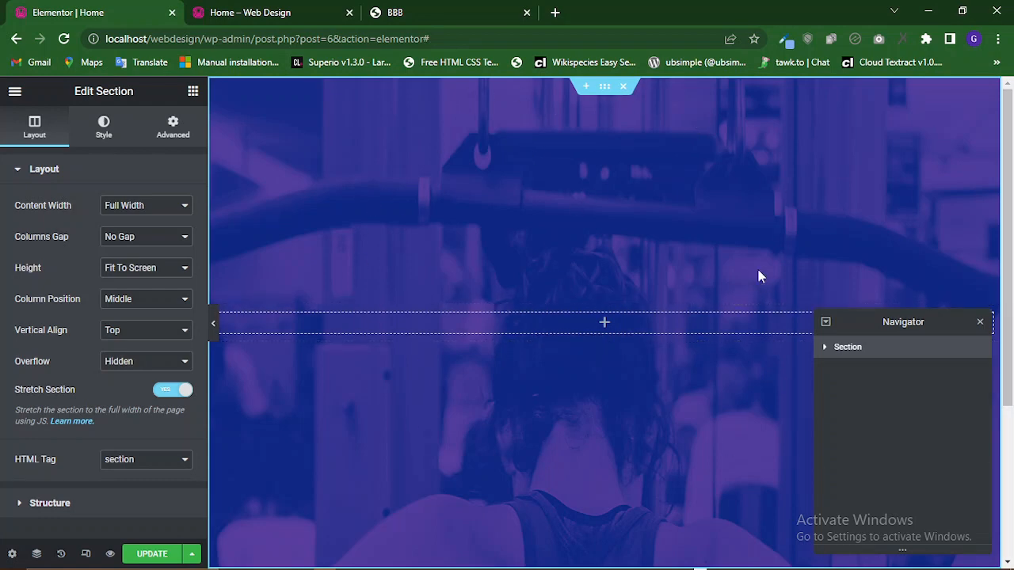
click(140, 268)
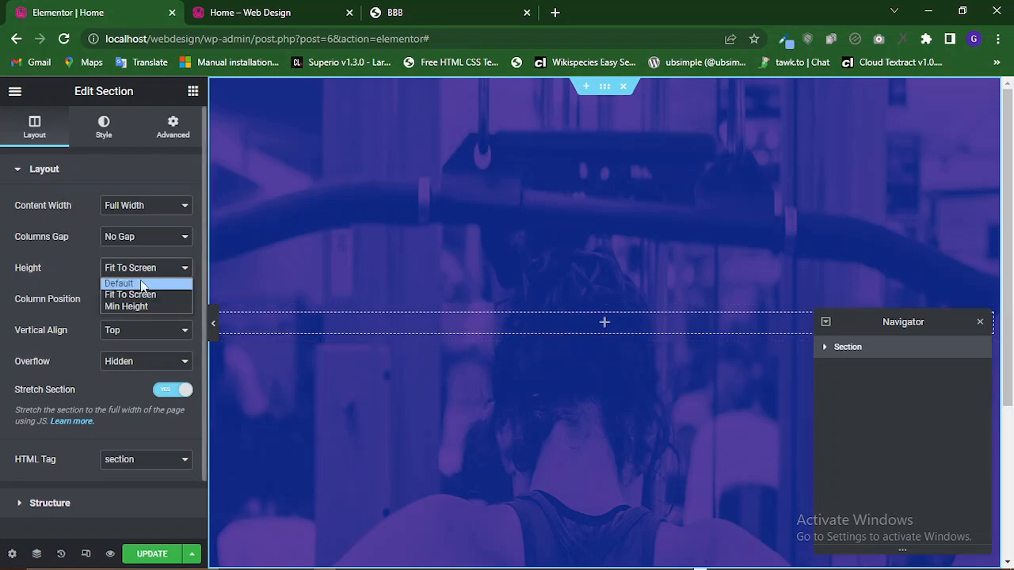
click(139, 307)
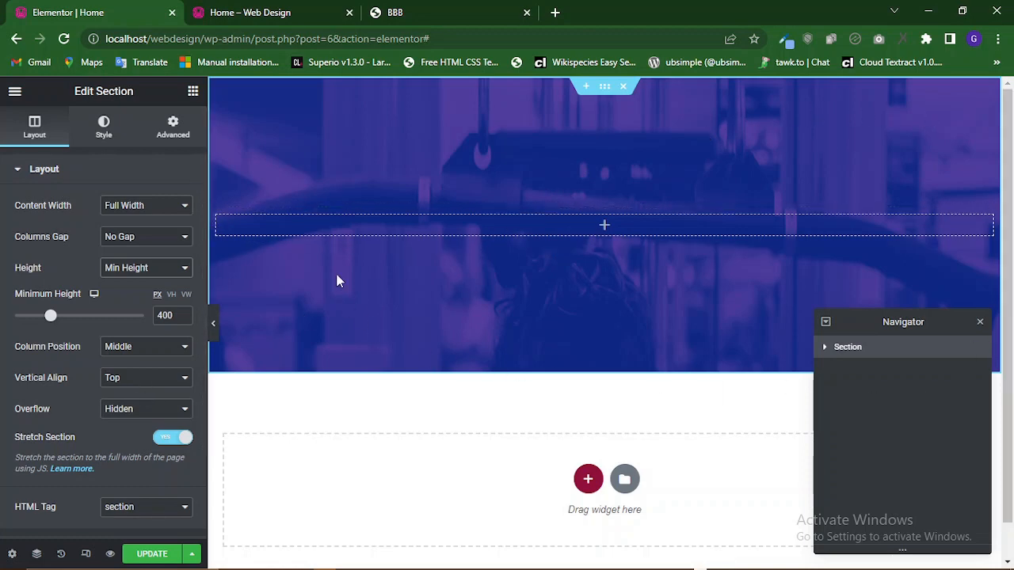
drag(176, 315, 157, 316)
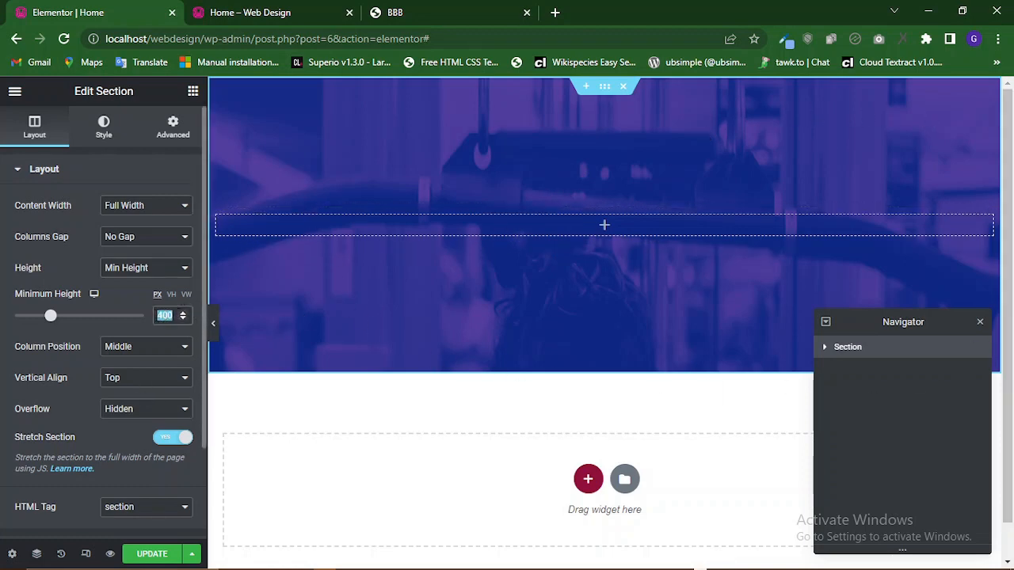
text(8)
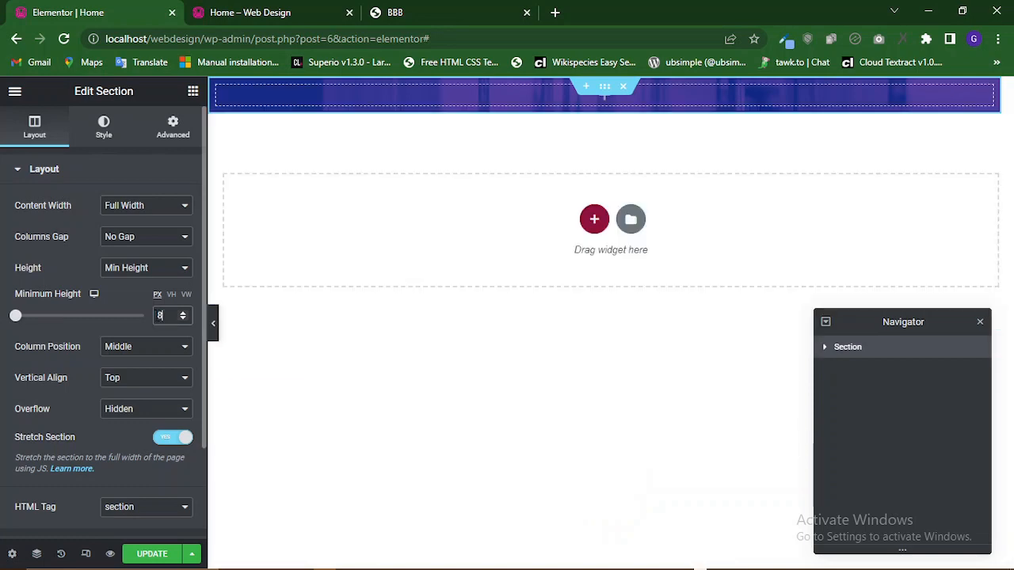
text(00)
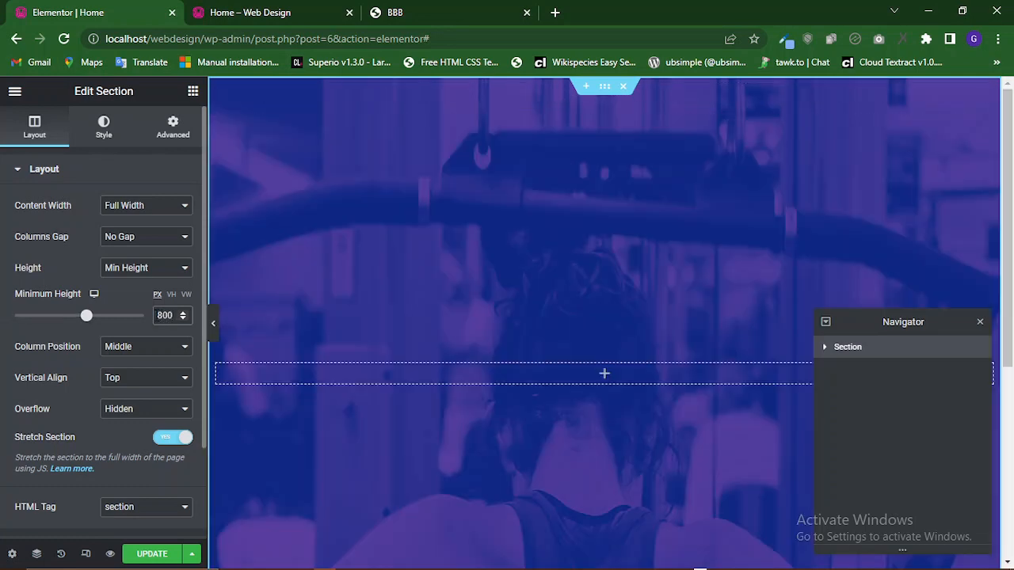
Compare the hero section's height in the editor with the original BBB template page.
scroll(702, 290, down, 4)
scroll(703, 285, up, 3)
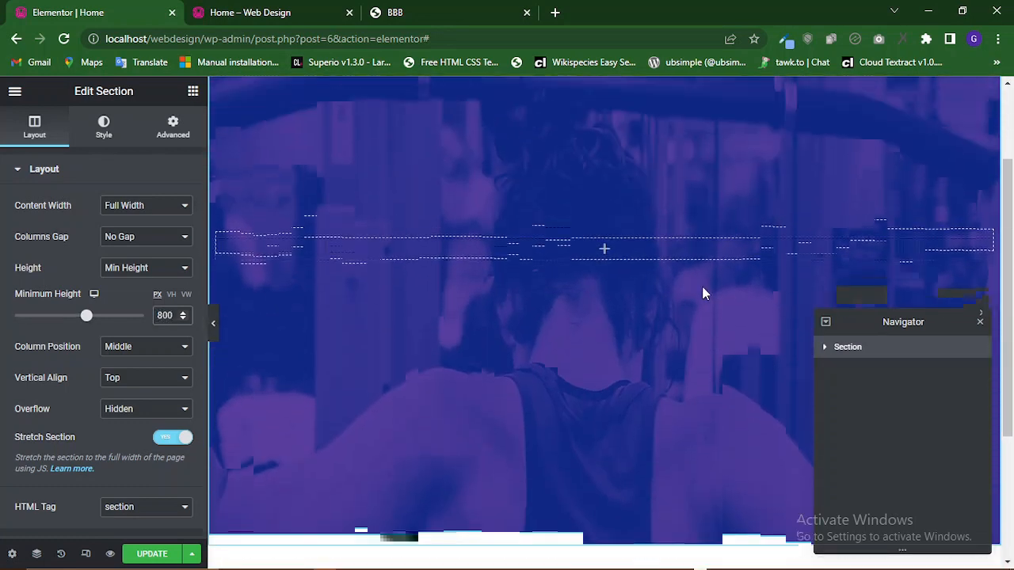
click(131, 268)
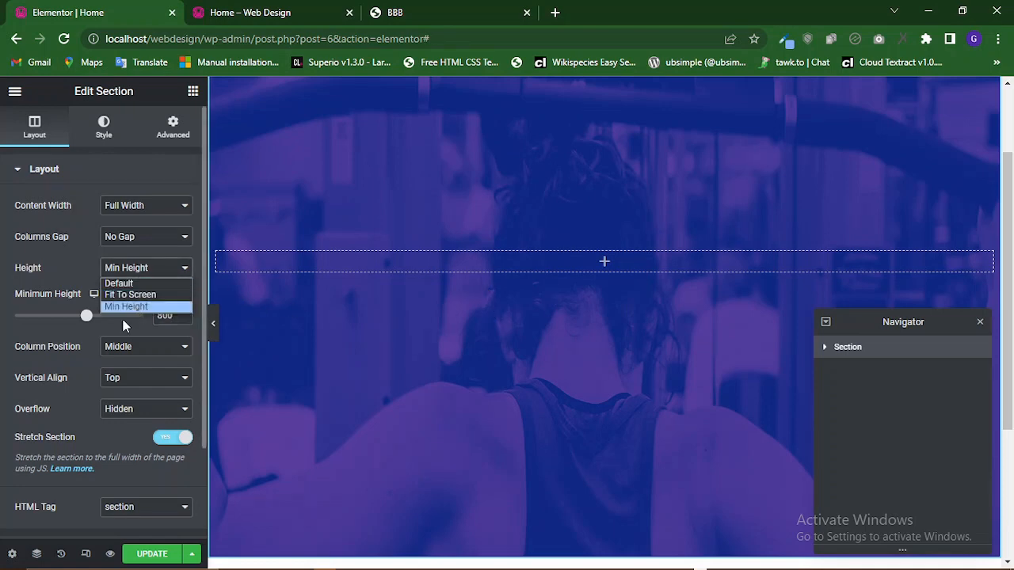
click(125, 306)
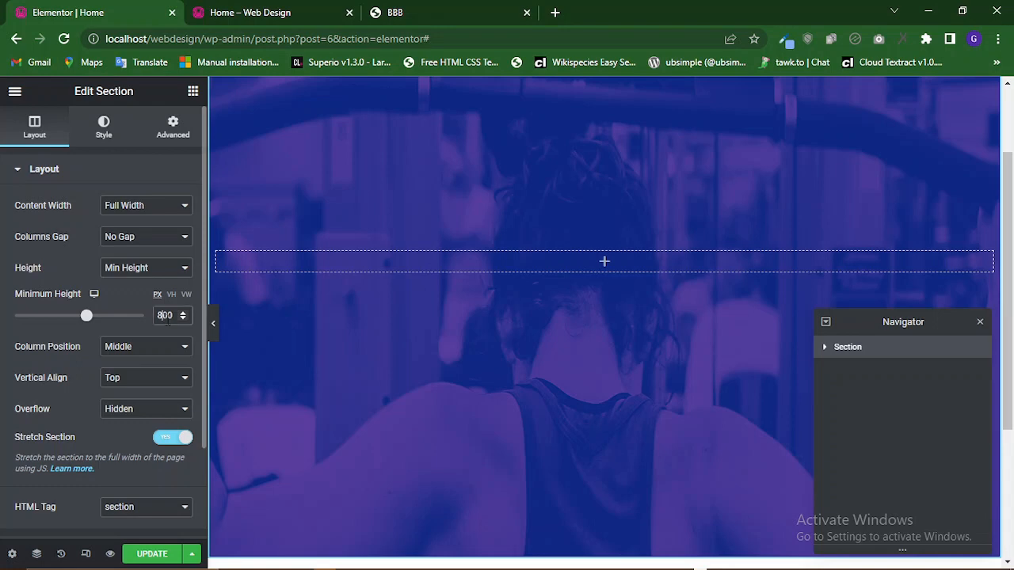
click(462, 9)
scroll(534, 204, up, 1)
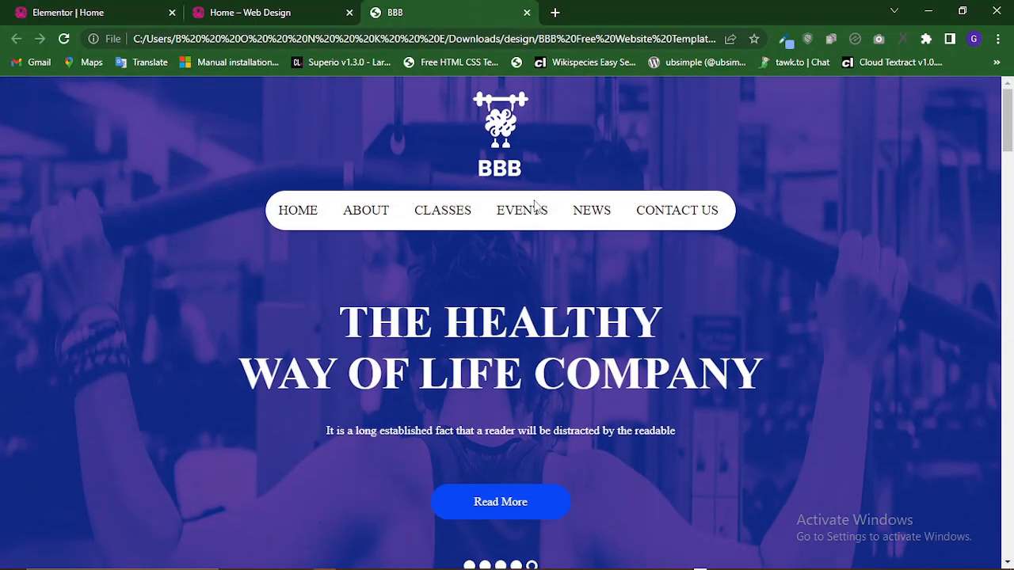
scroll(543, 378, down, 4)
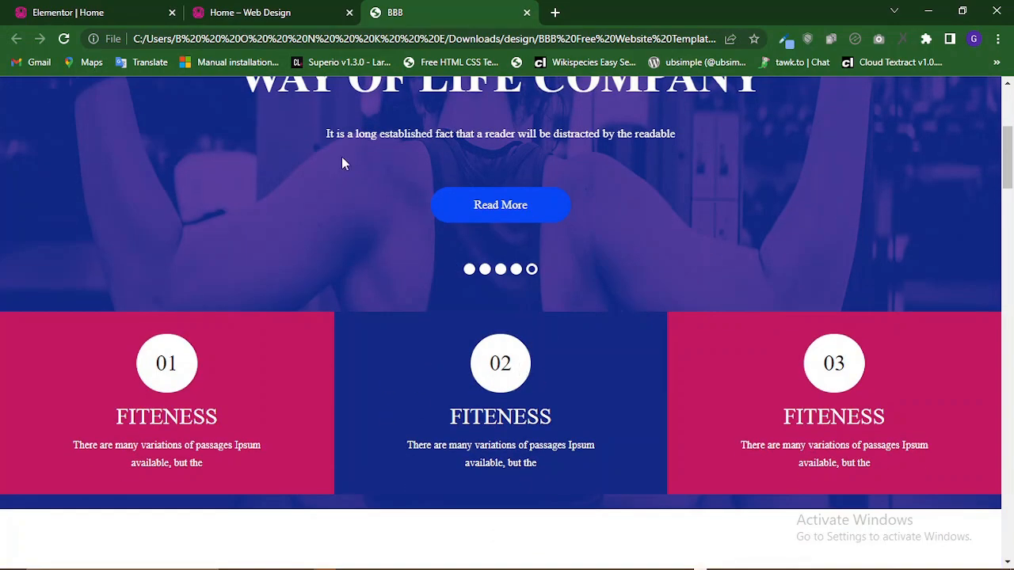
click(129, 9)
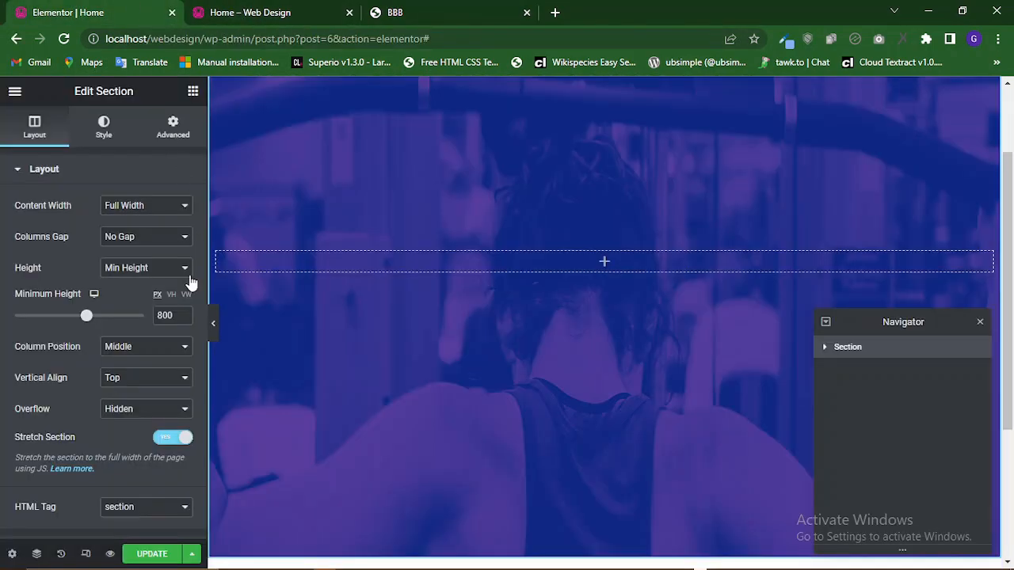
Set the section's minimum height to 1000 px and update the page.
double_click(167, 318)
text(1000)
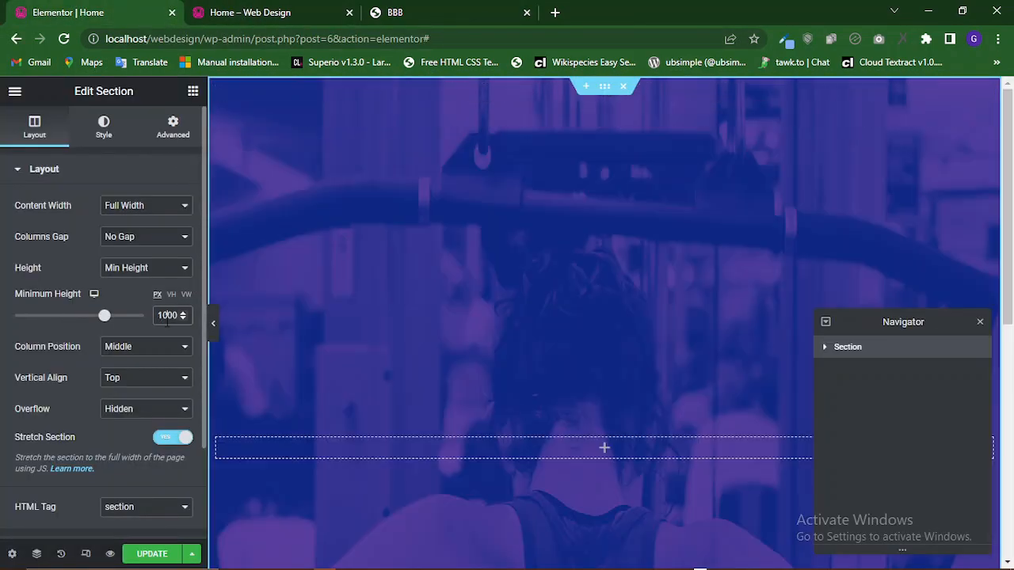
scroll(472, 325, down, 5)
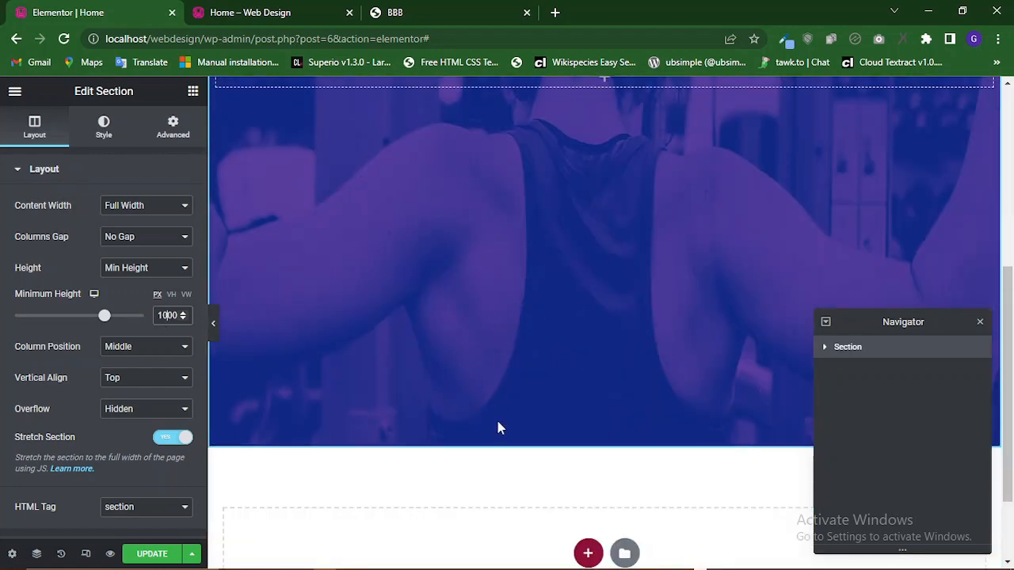
scroll(404, 416, up, 4)
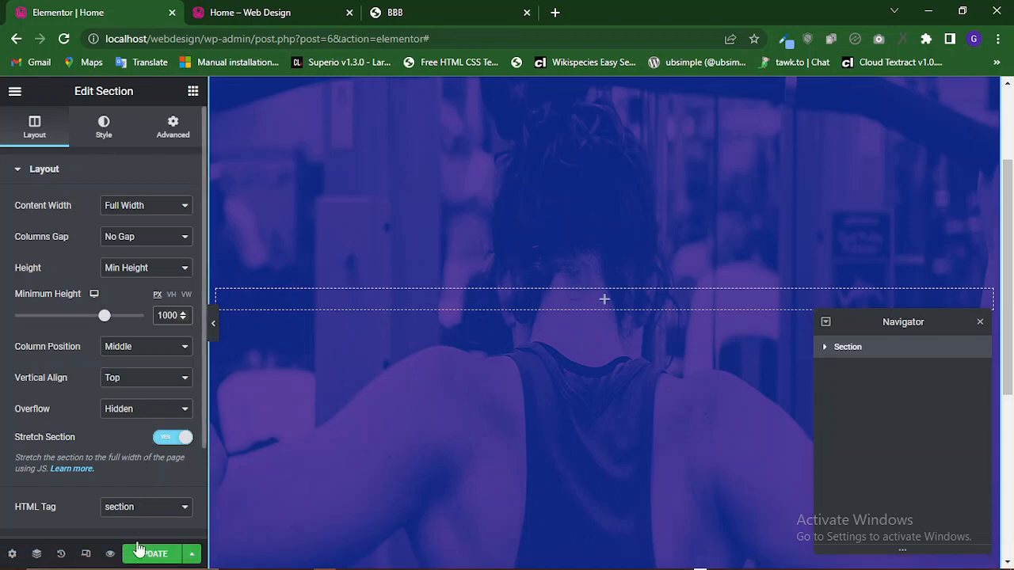
click(141, 554)
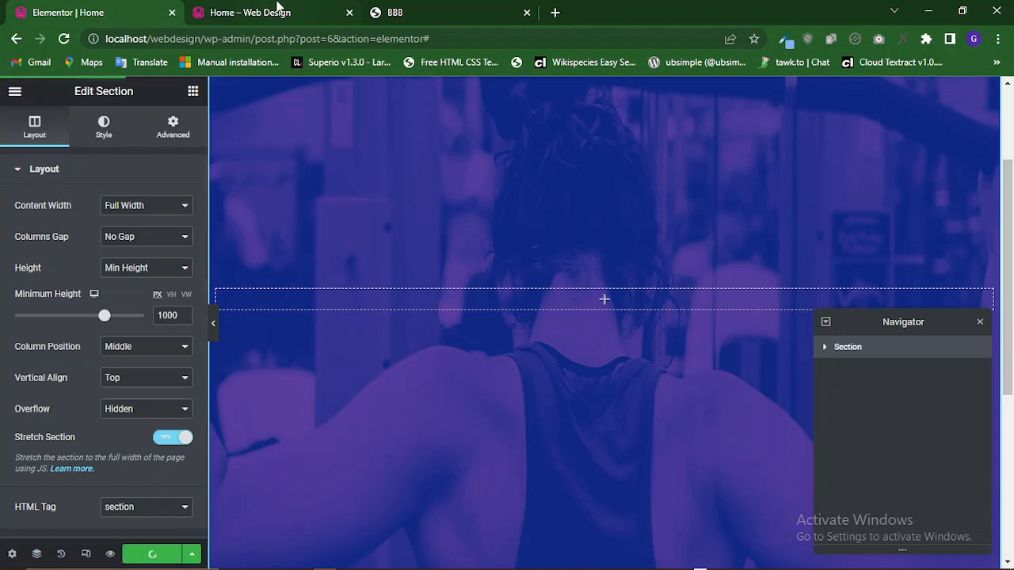
Compare the page preview's hero header with the original BBB template.
mouse_move(276, 7)
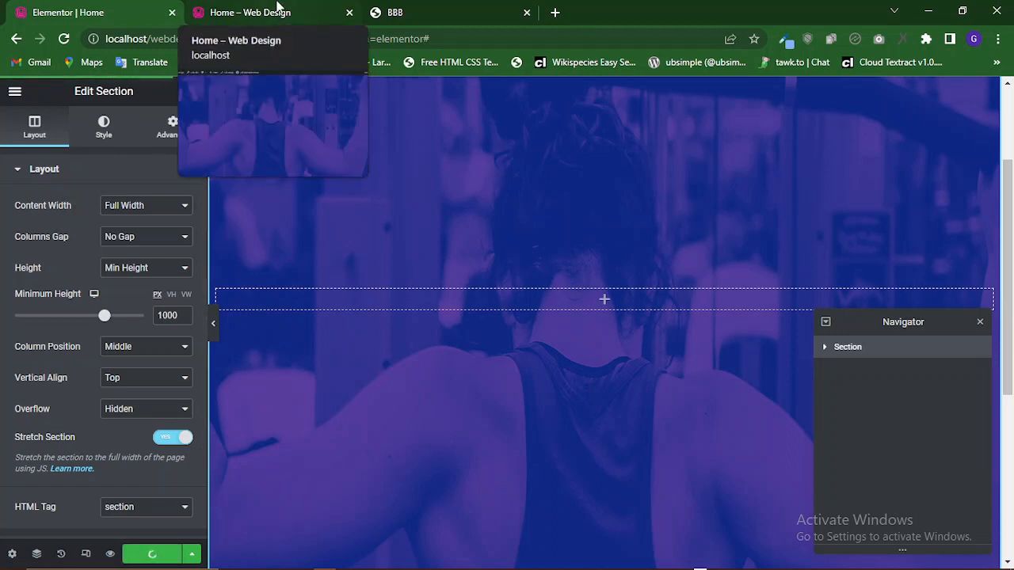
click(276, 10)
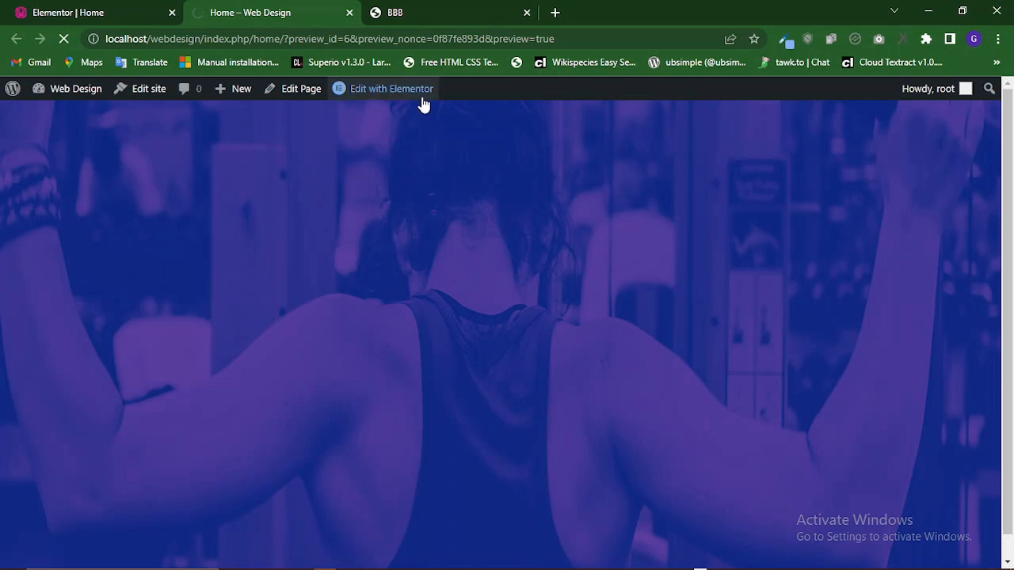
click(501, 8)
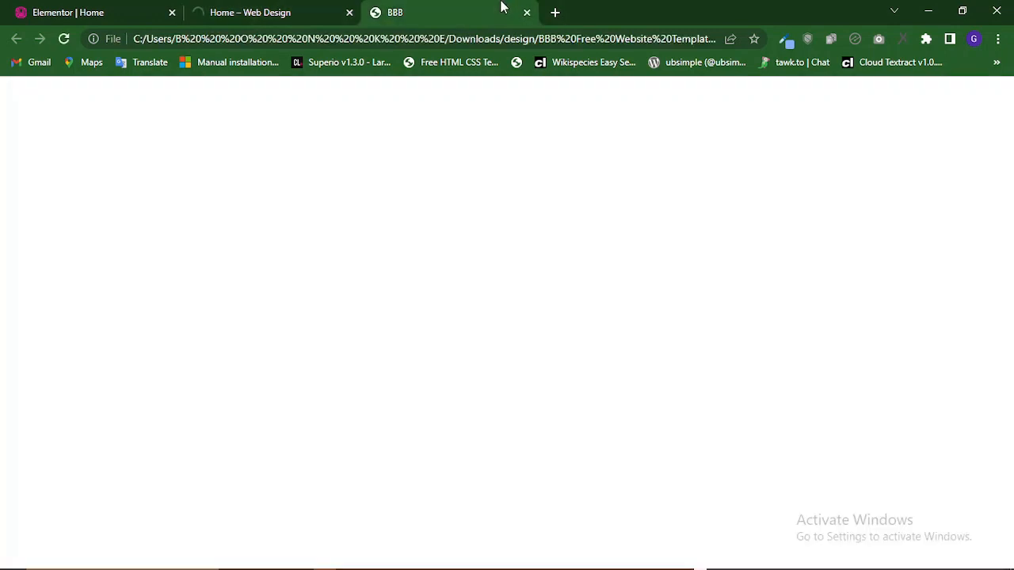
scroll(522, 215, up, 4)
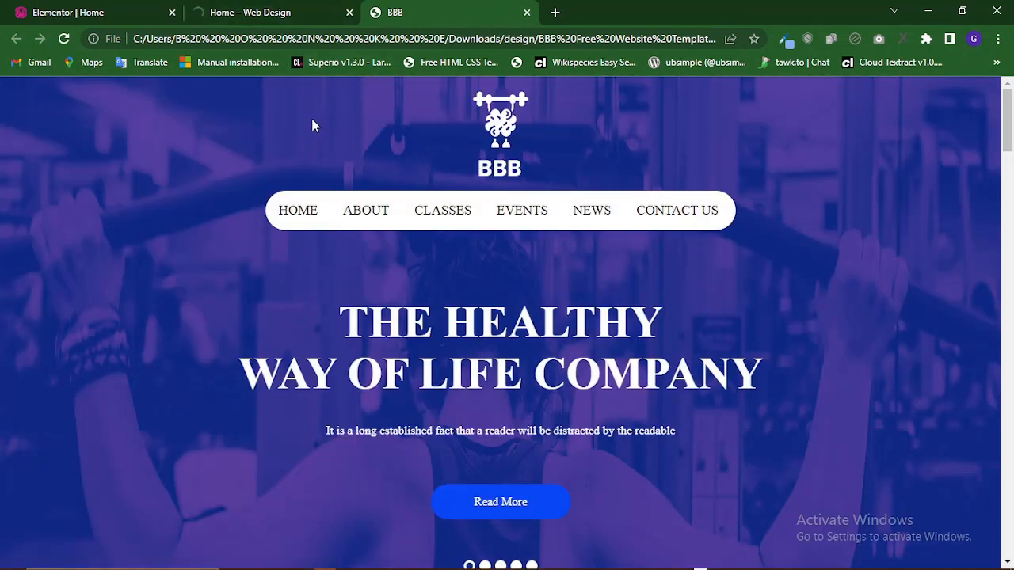
click(249, 10)
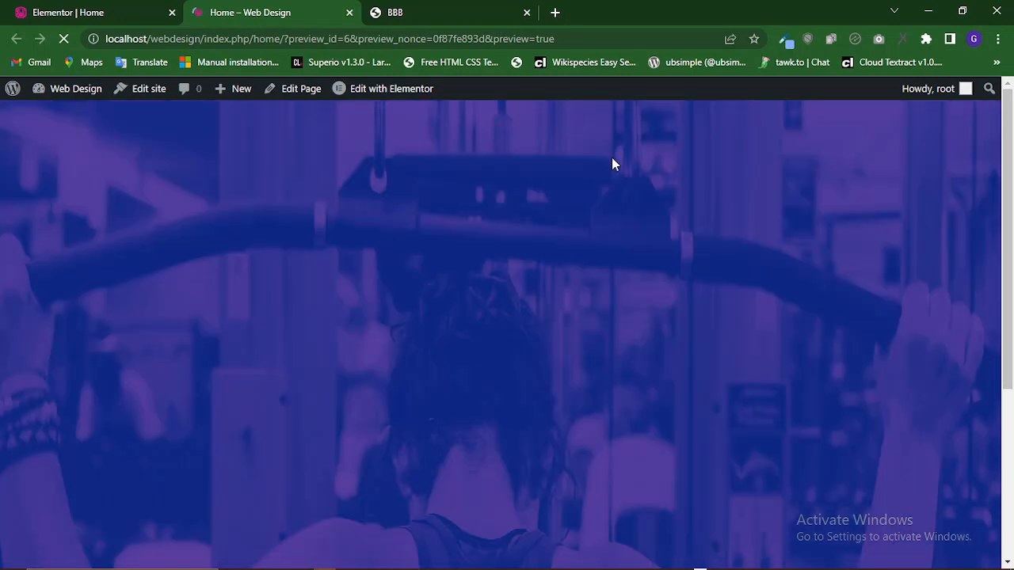
scroll(612, 163, down, 4)
scroll(612, 163, up, 3)
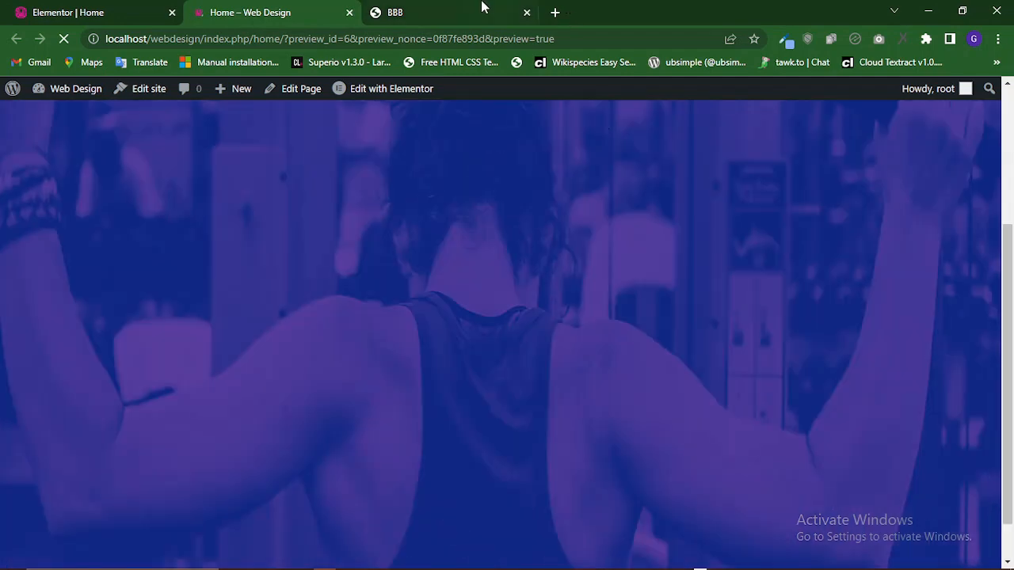
click(485, 9)
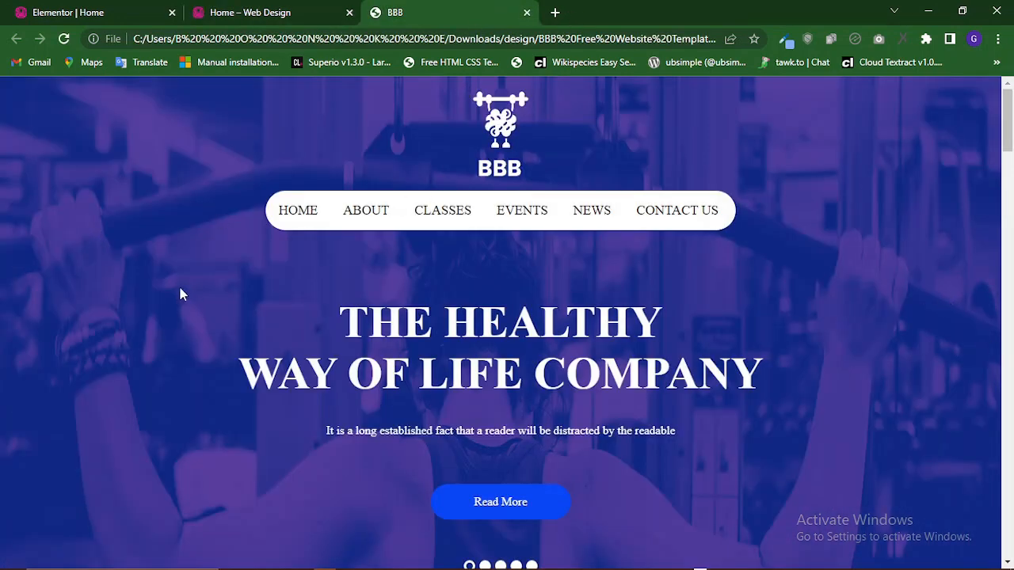
click(304, 9)
scroll(674, 372, up, 3)
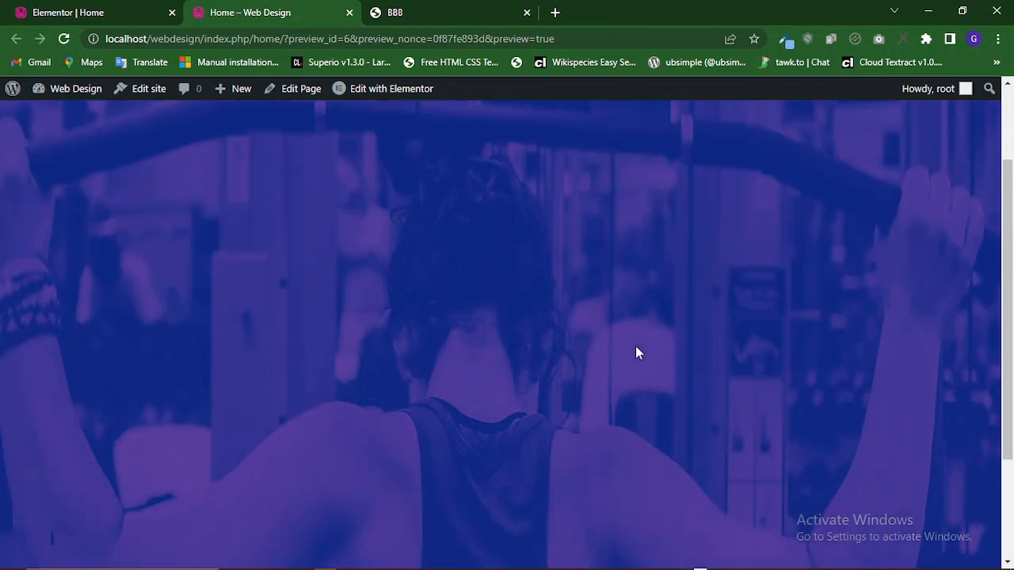
click(142, 9)
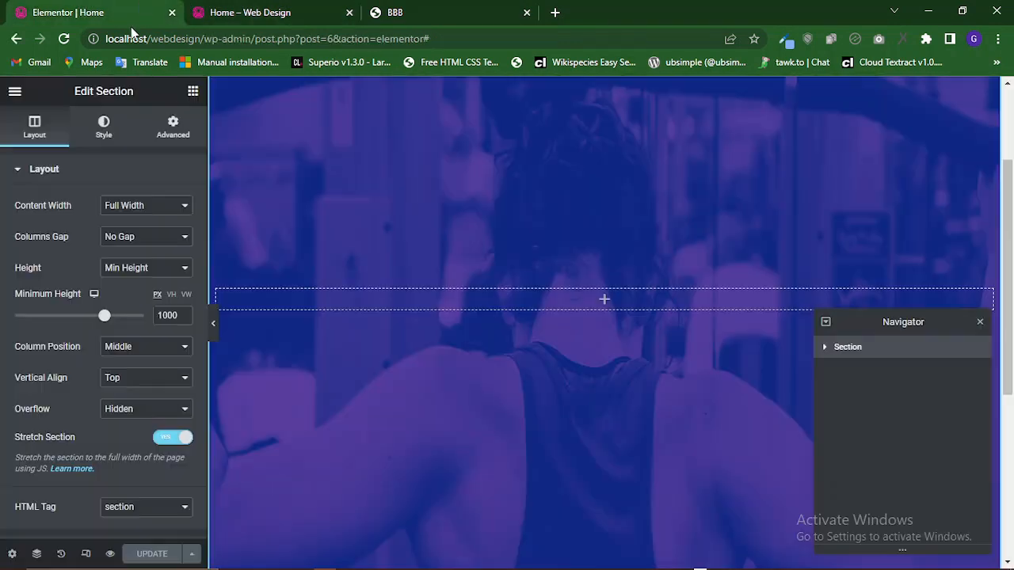
Open the section's background overlay settings and set the overlay image size to Contain.
click(104, 133)
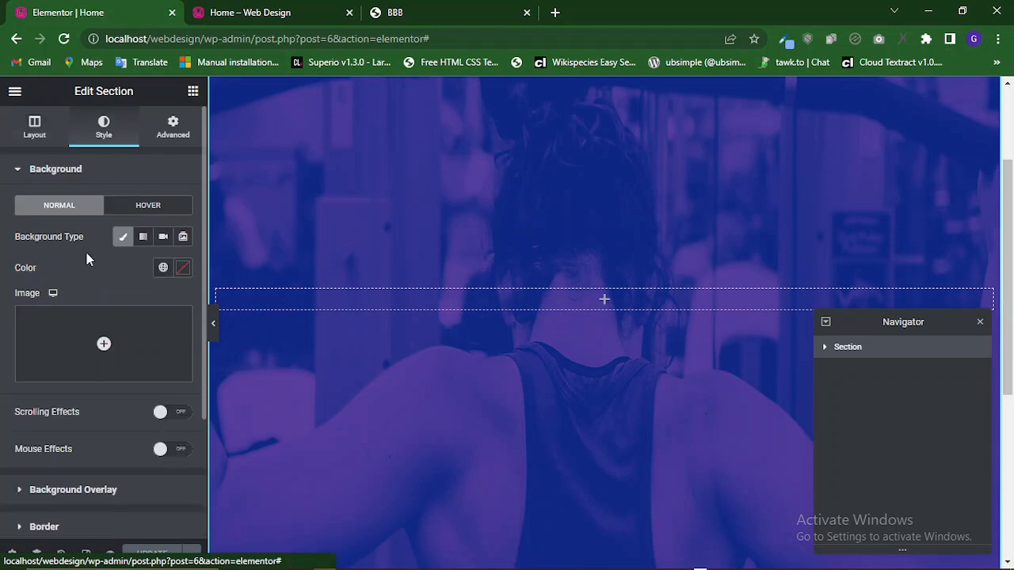
scroll(113, 453, down, 2)
scroll(113, 443, up, 2)
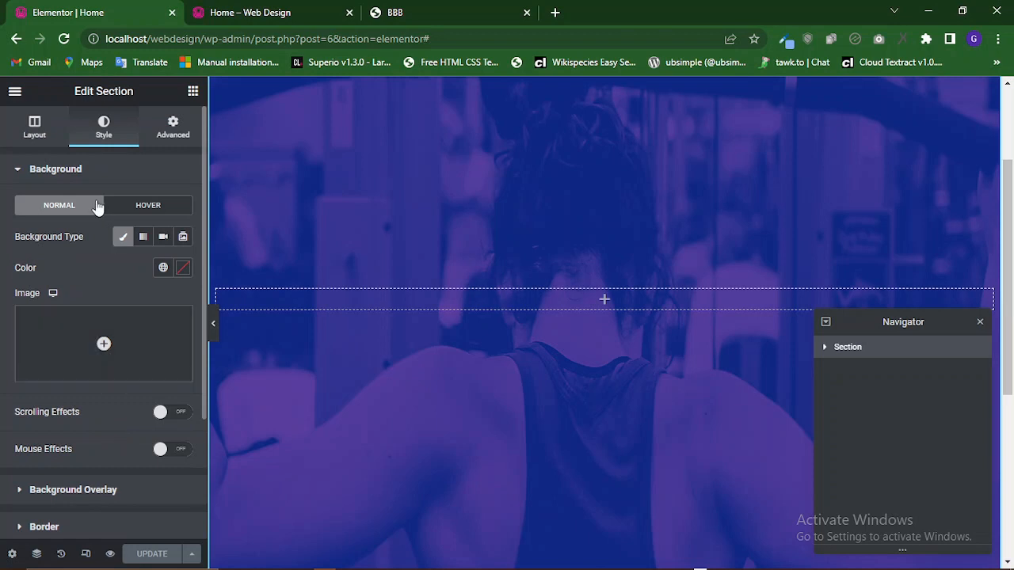
scroll(71, 418, down, 1)
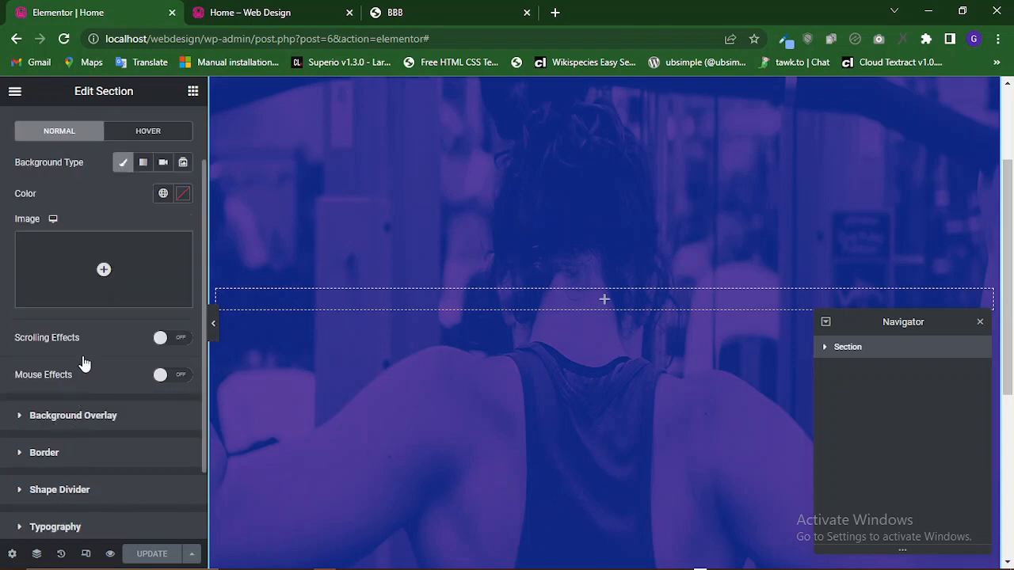
click(73, 420)
scroll(73, 426, down, 3)
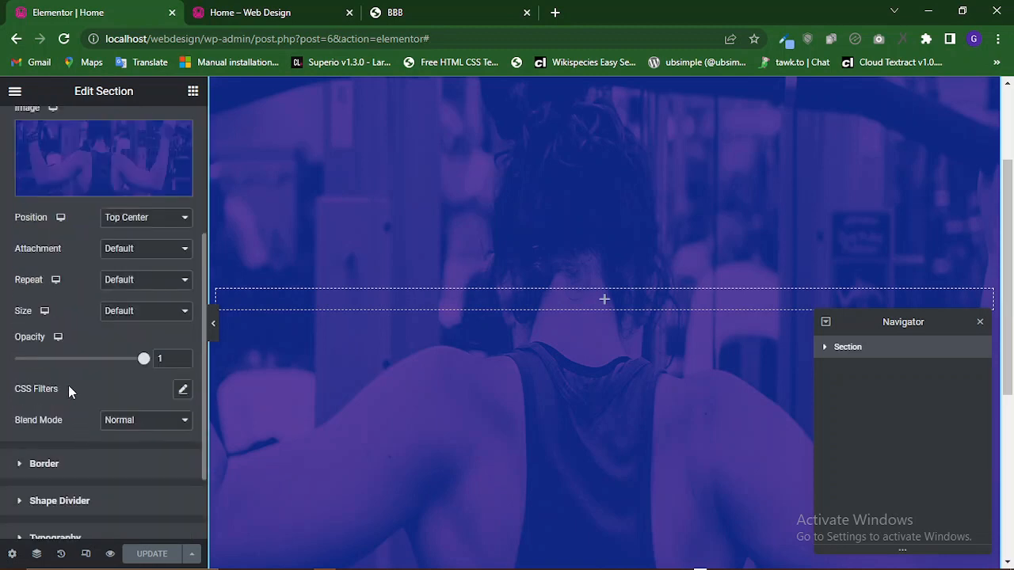
click(131, 311)
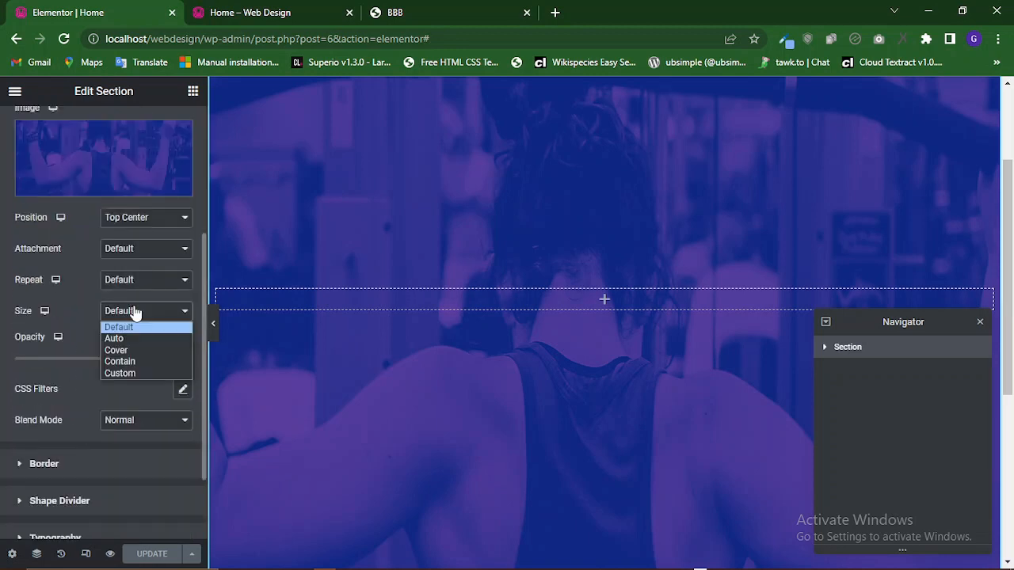
click(134, 362)
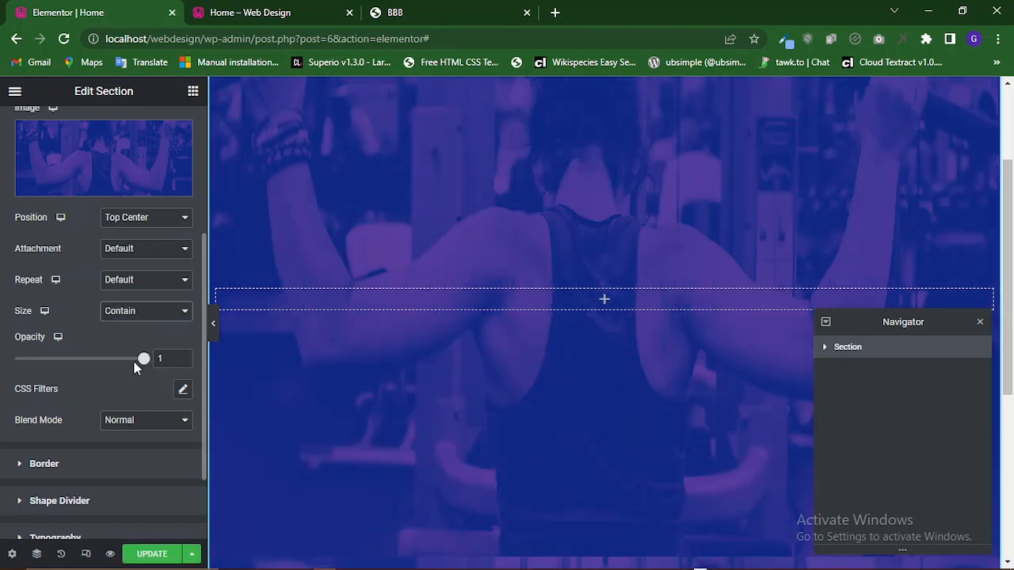
Try the overlay image sizes Auto, Cover and Custom before returning to Contain.
click(140, 310)
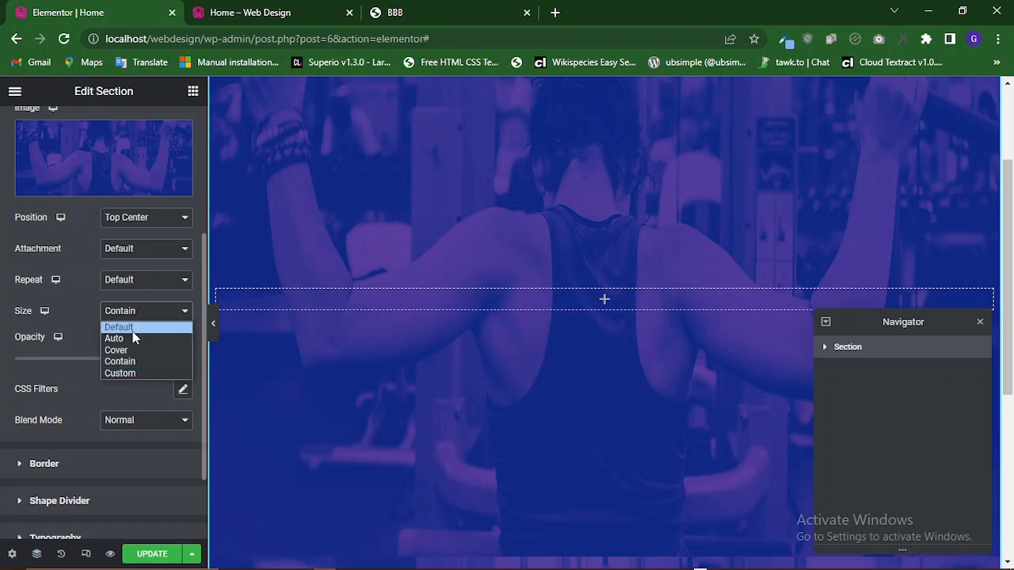
click(133, 342)
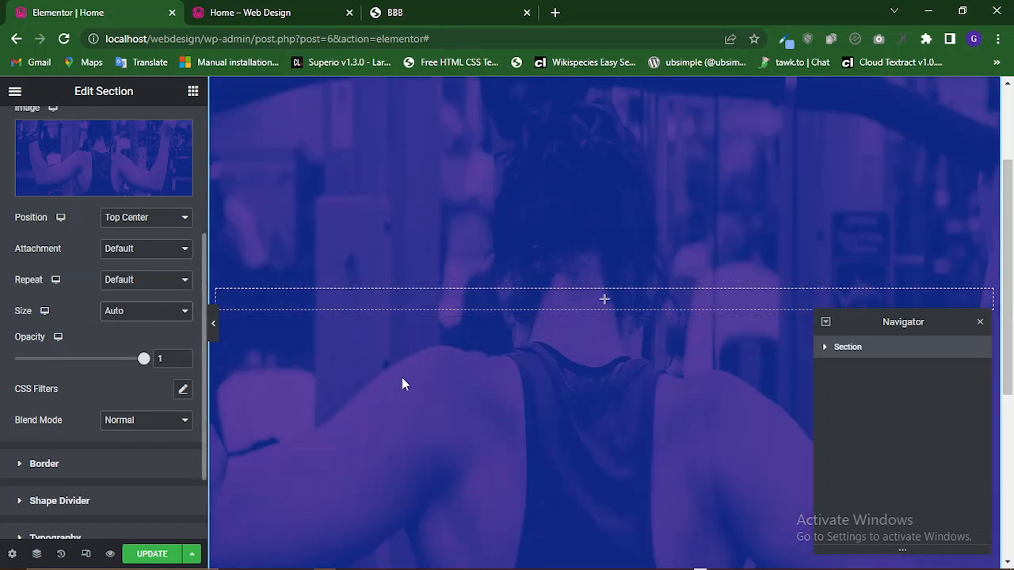
click(145, 314)
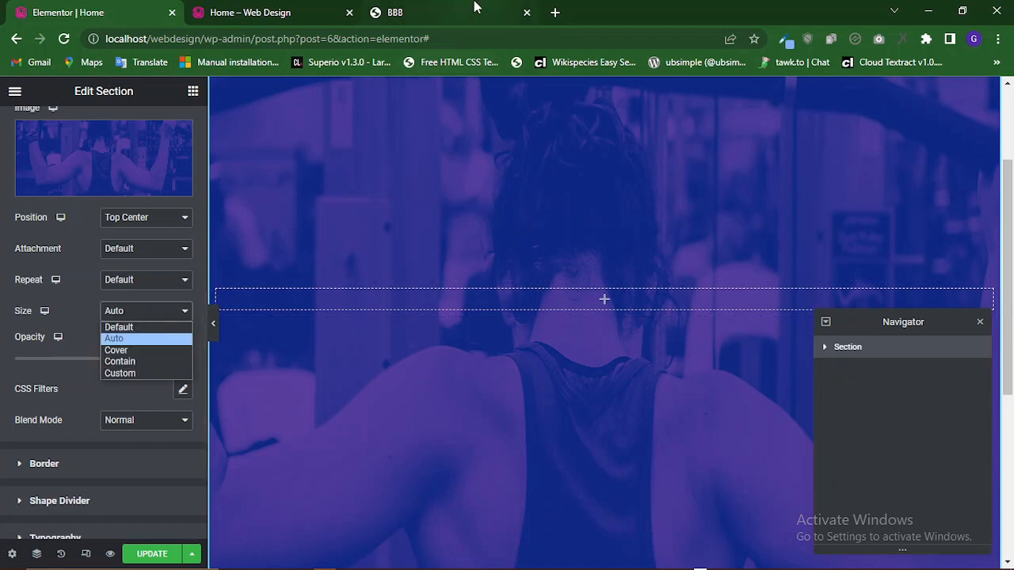
click(117, 350)
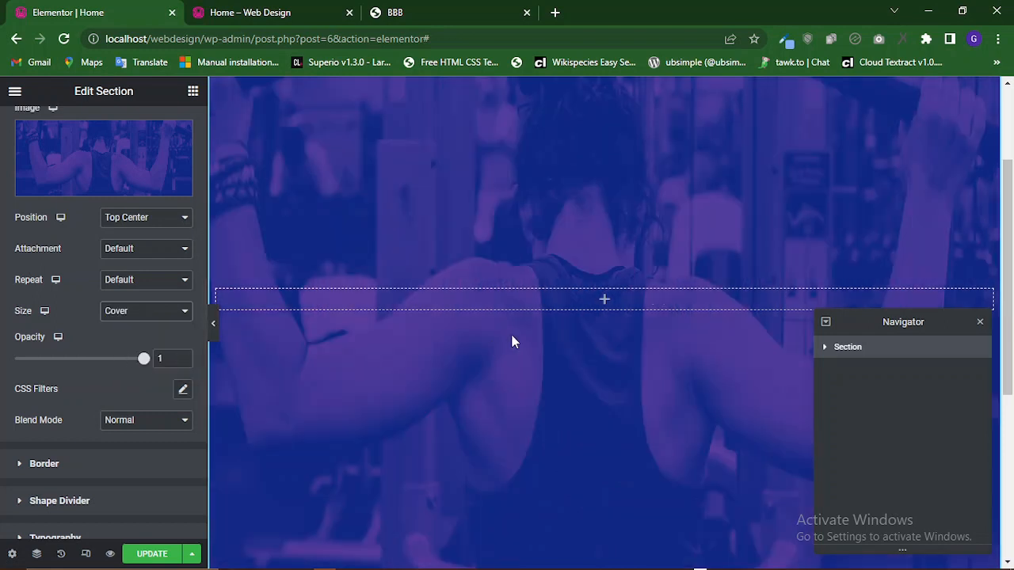
click(125, 316)
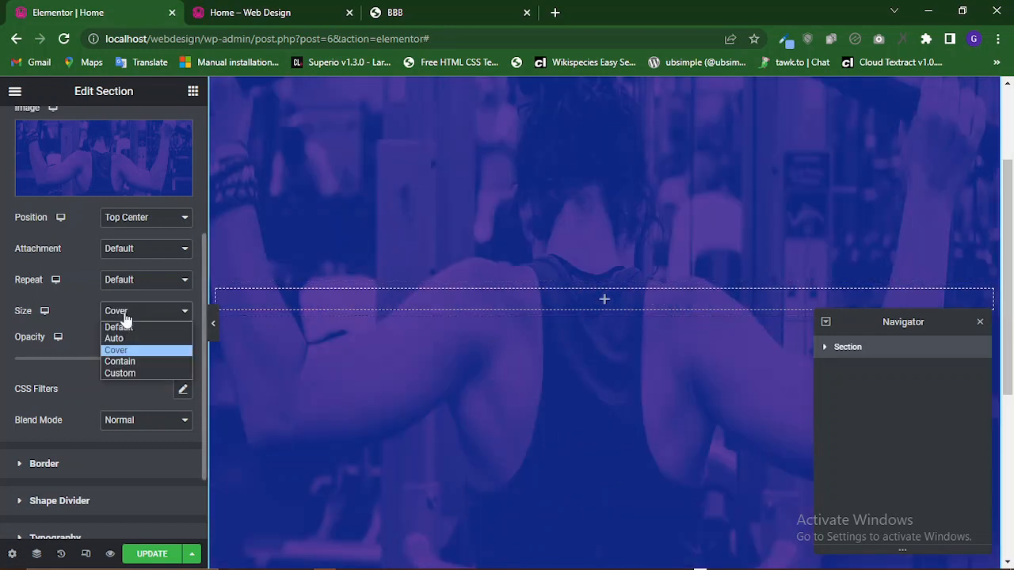
click(123, 361)
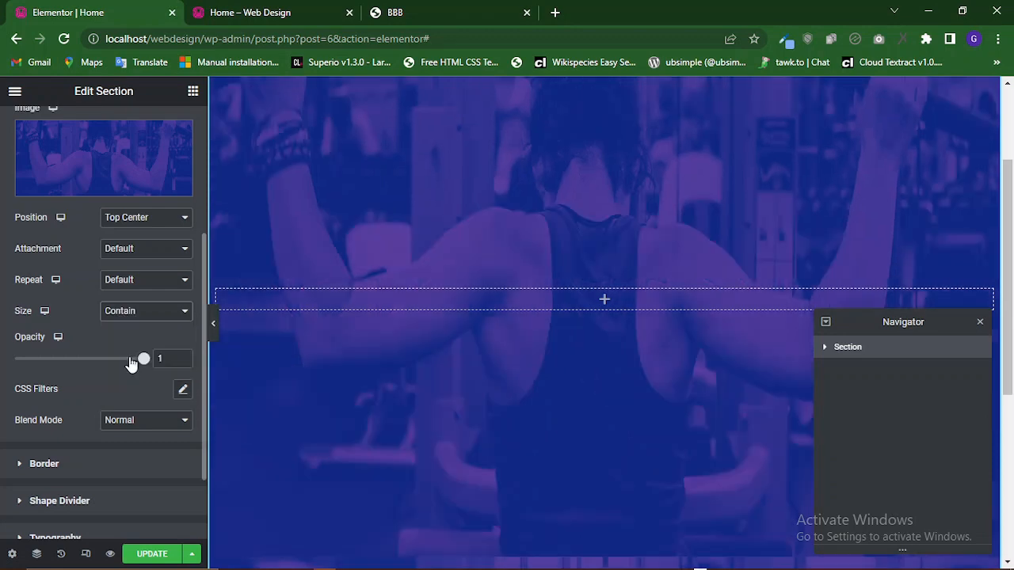
scroll(521, 328, up, 3)
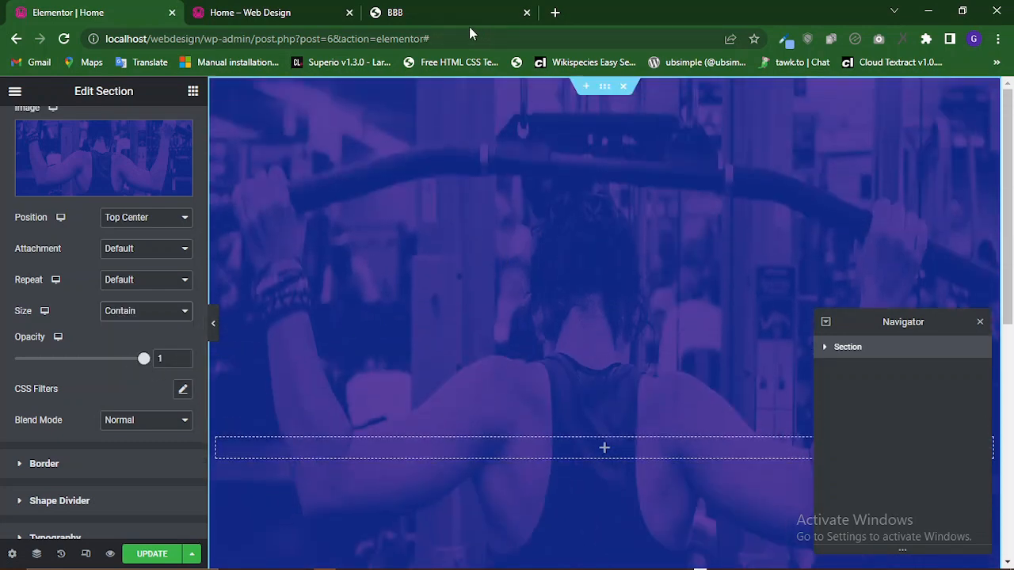
click(147, 316)
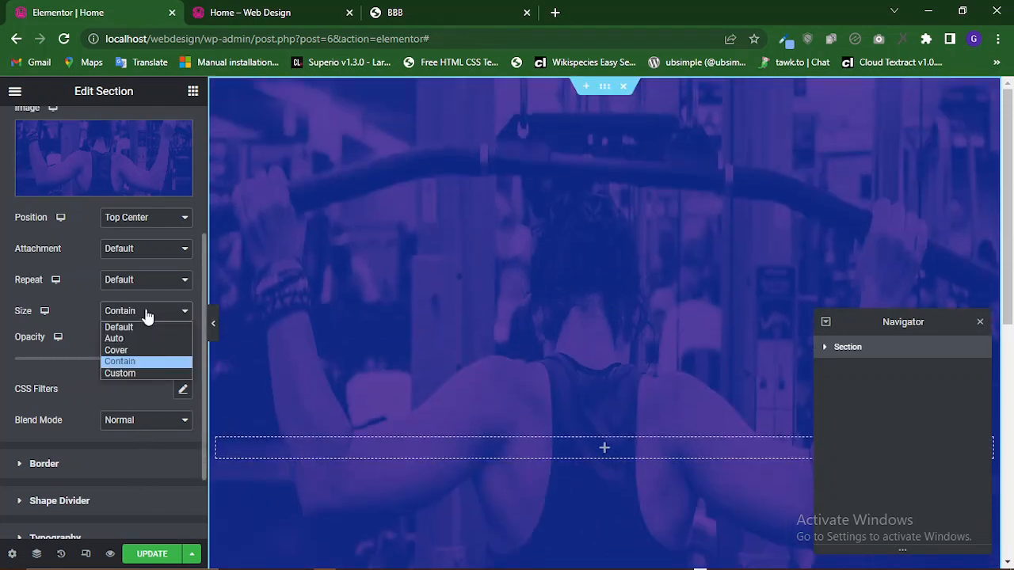
click(126, 374)
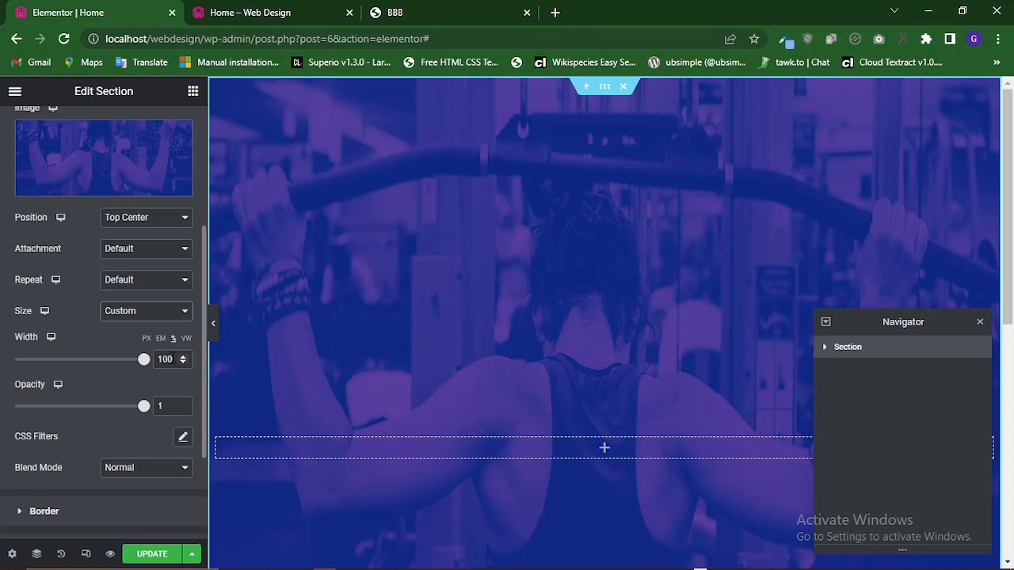
click(144, 317)
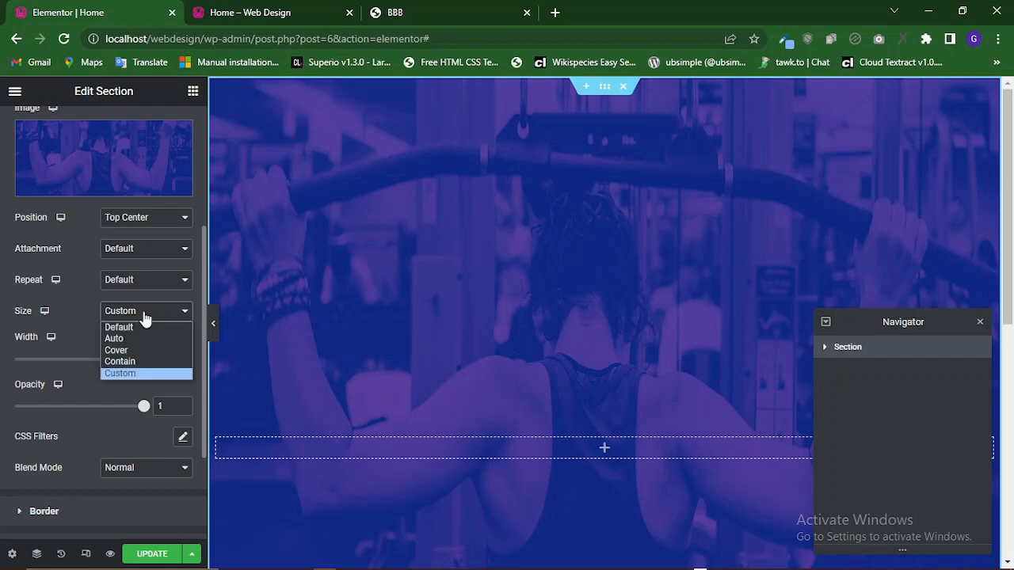
click(127, 361)
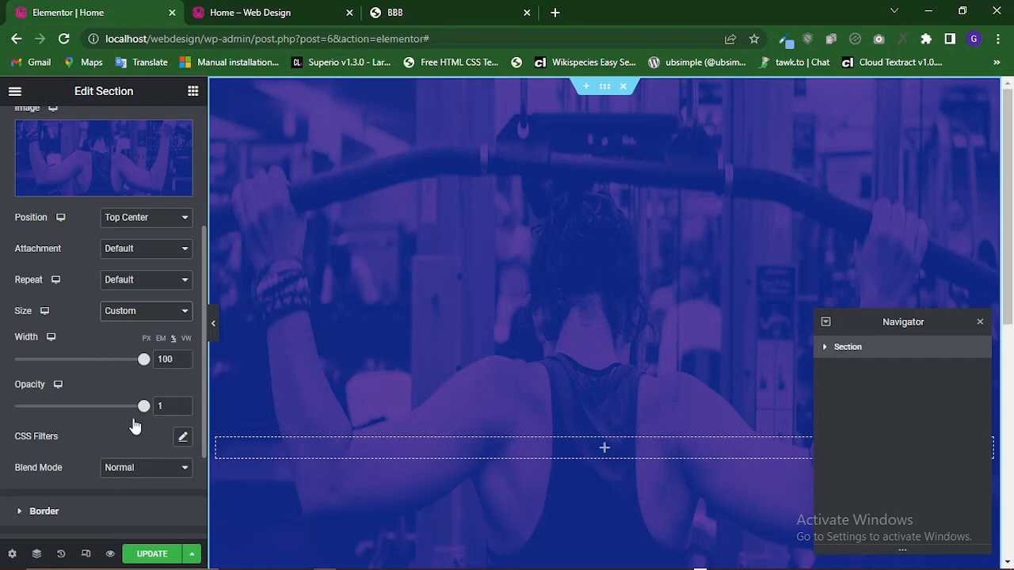
Update the page and compare the preview's hero header against the original BBB template tab.
click(148, 554)
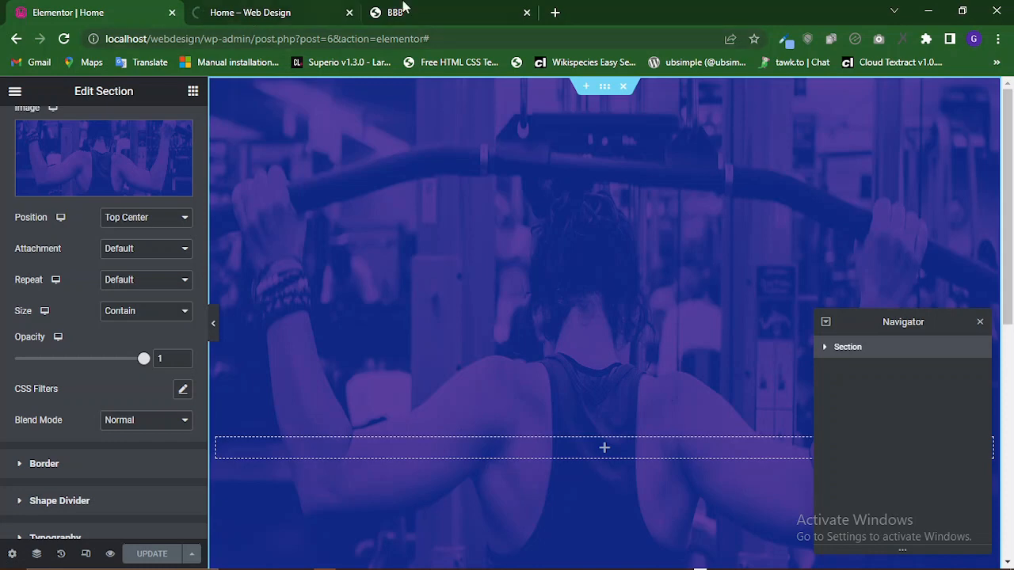
click(428, 12)
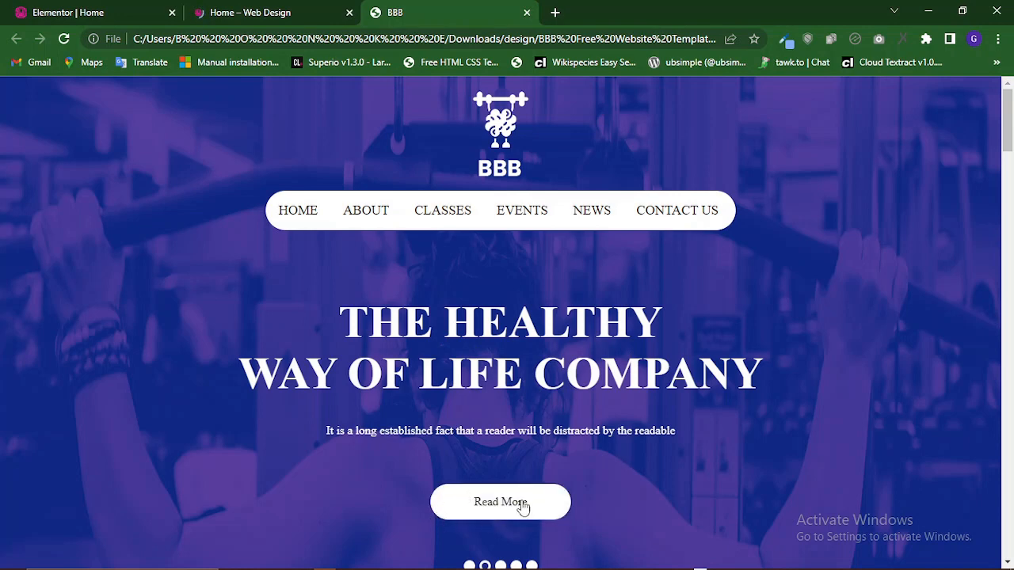
click(242, 10)
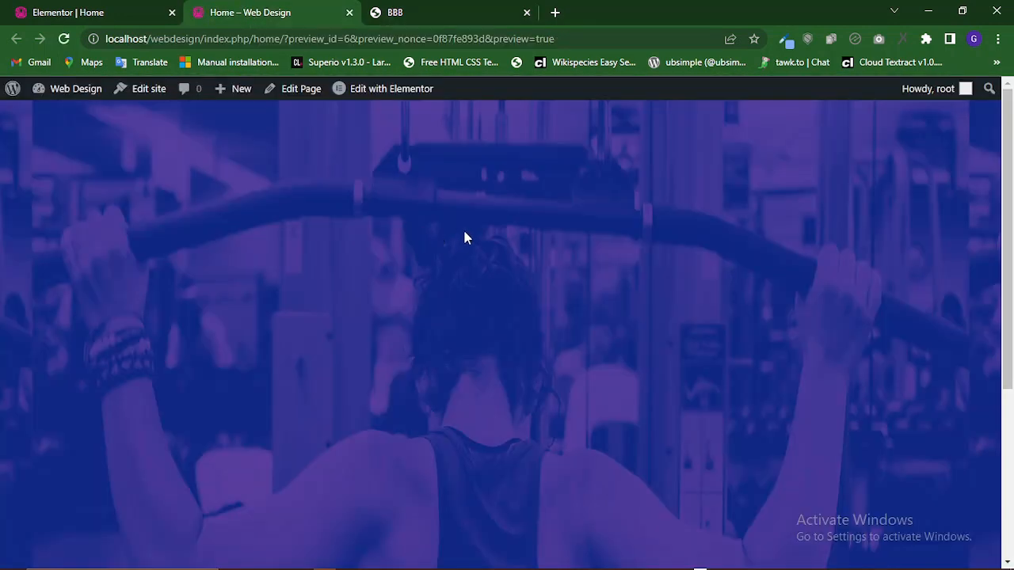
scroll(464, 238, down, 4)
scroll(463, 239, up, 3)
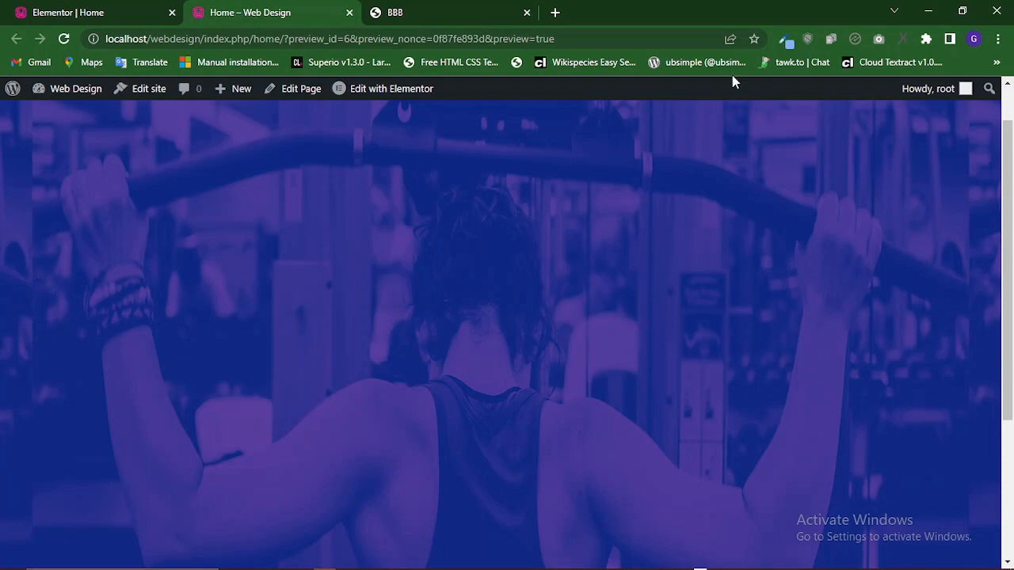
click(410, 10)
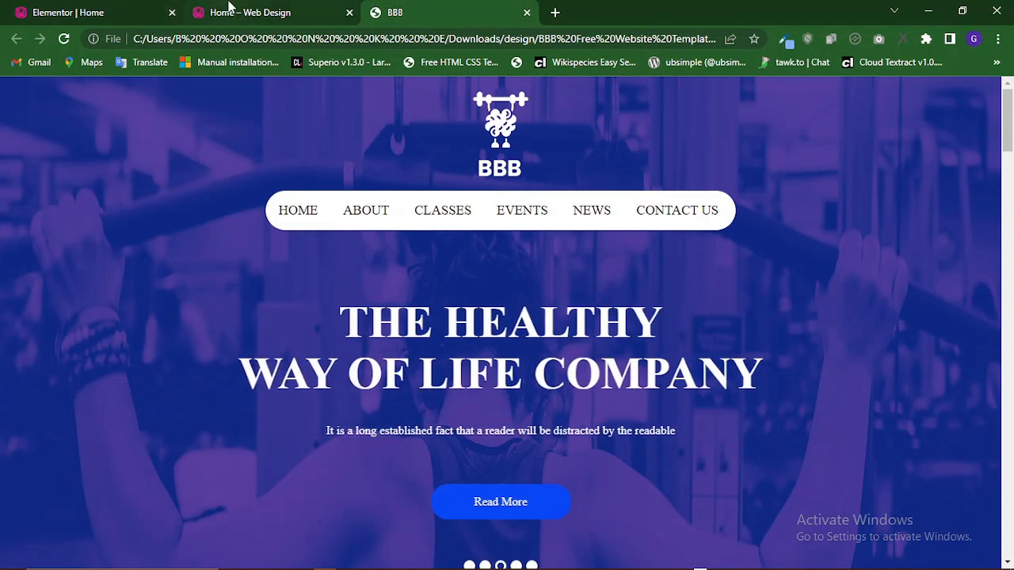
click(229, 6)
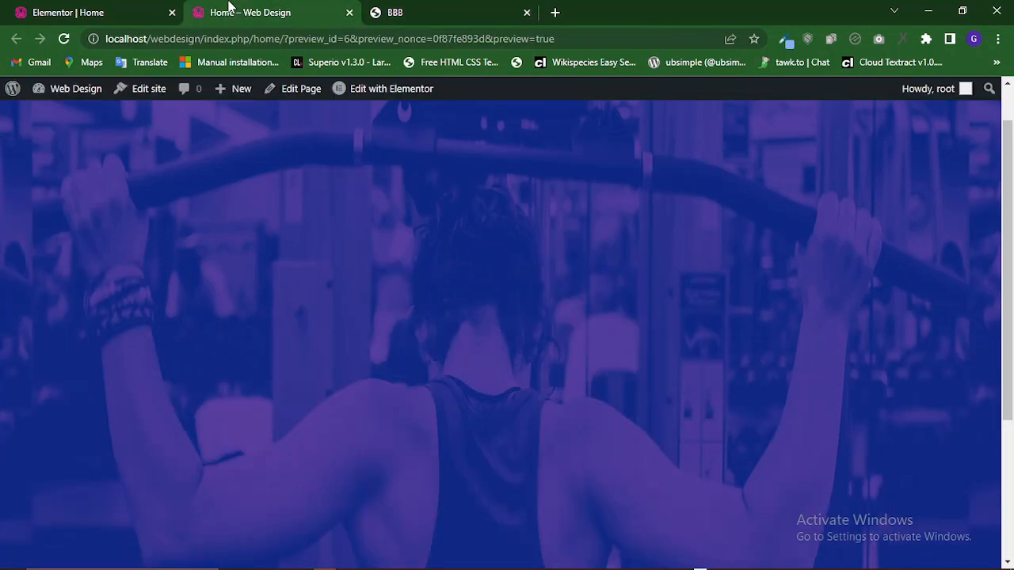
click(435, 7)
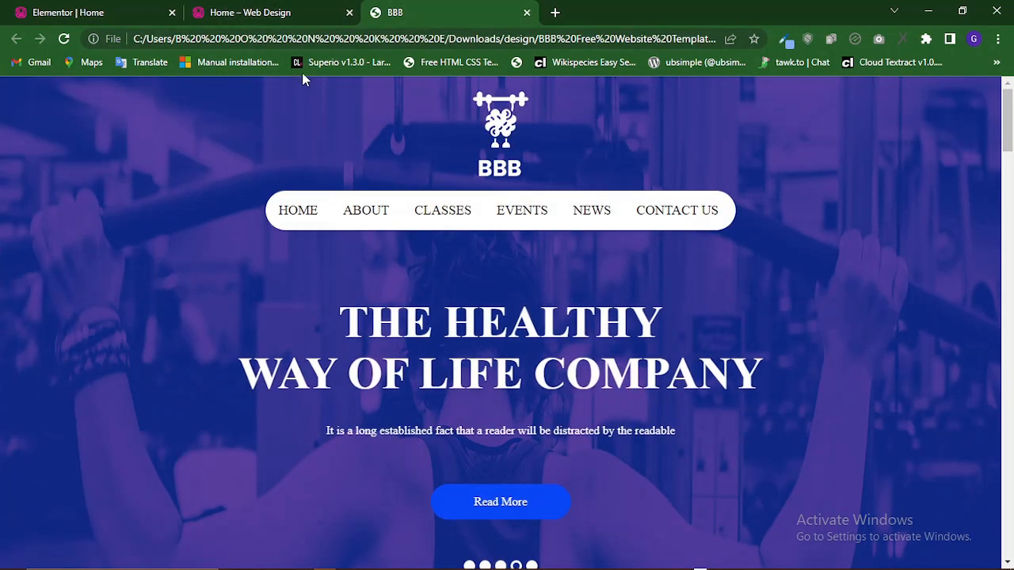
click(283, 8)
scroll(331, 166, up, 1)
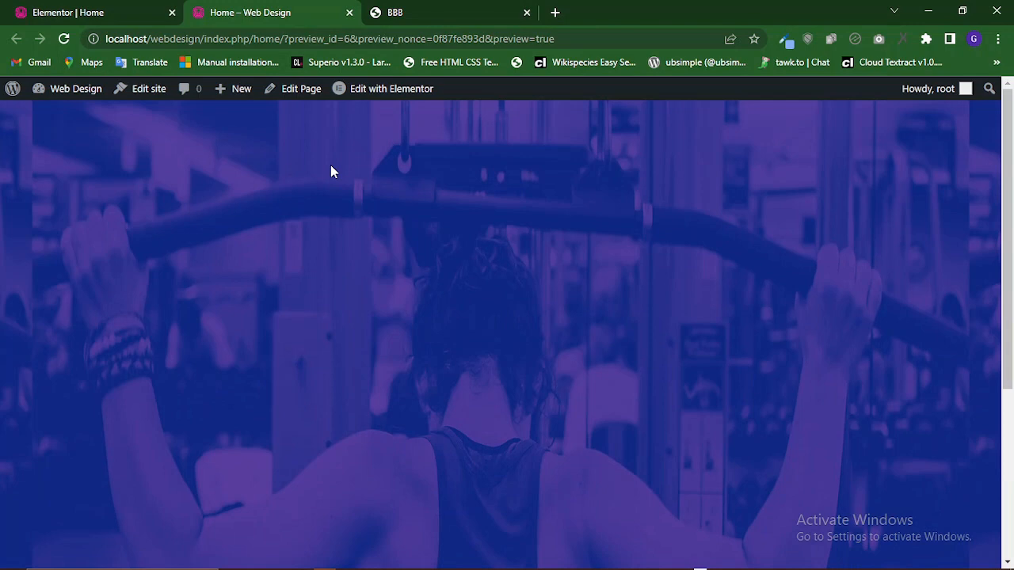
click(101, 9)
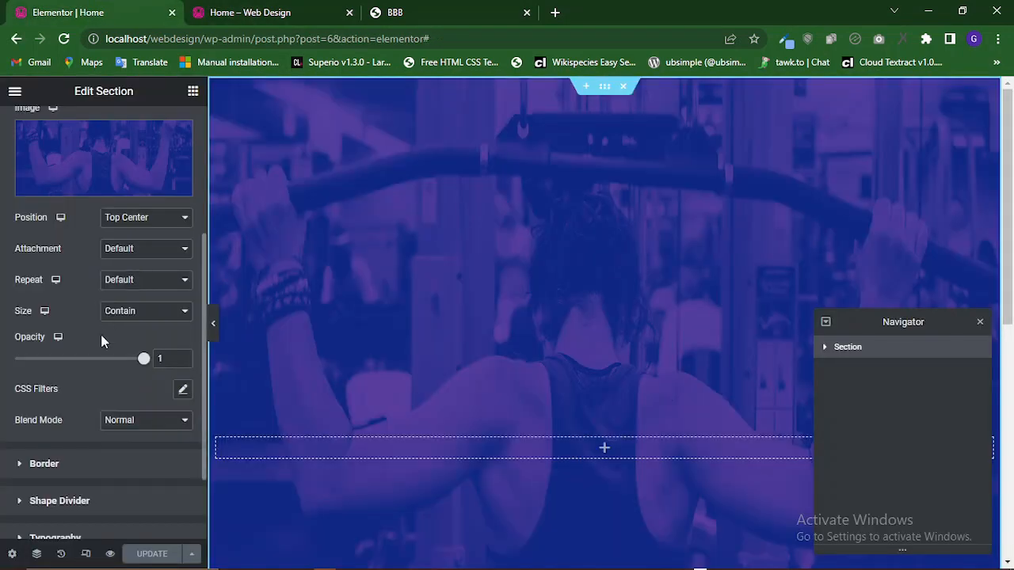
Set the background overlay image's repeat to No-repeat, update the page and view the preview.
click(123, 283)
click(127, 310)
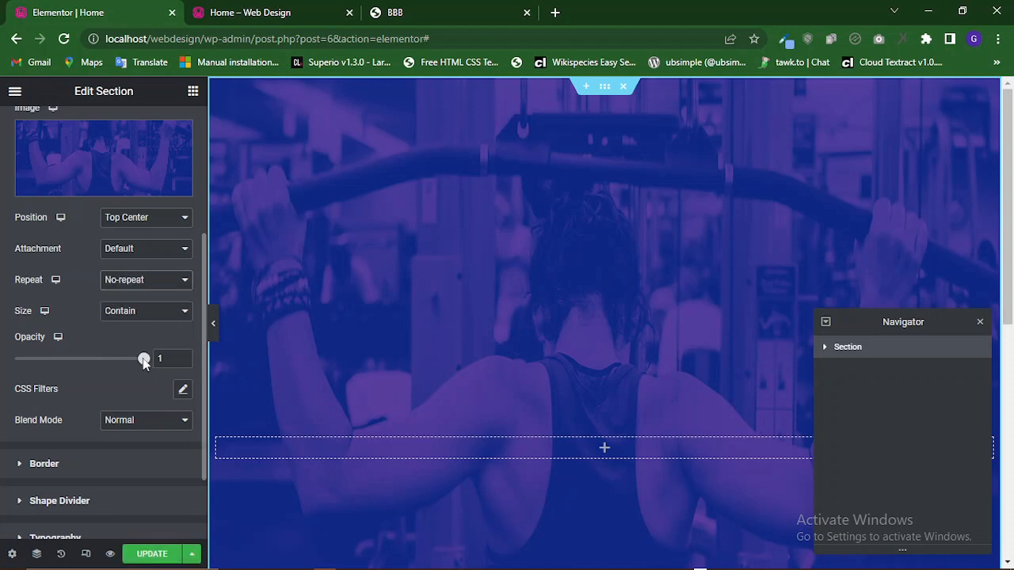
click(155, 249)
click(155, 249)
click(148, 554)
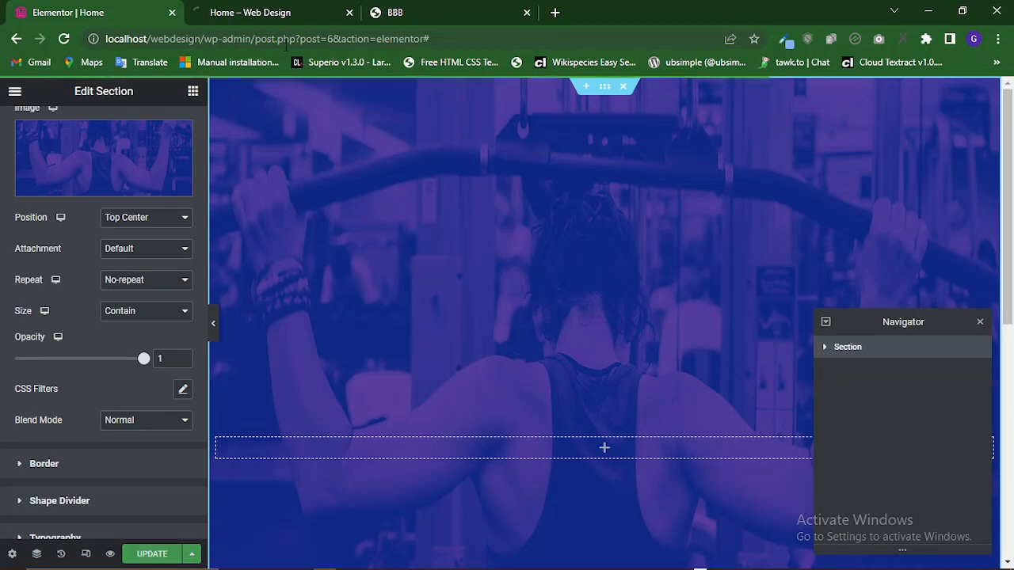
click(264, 10)
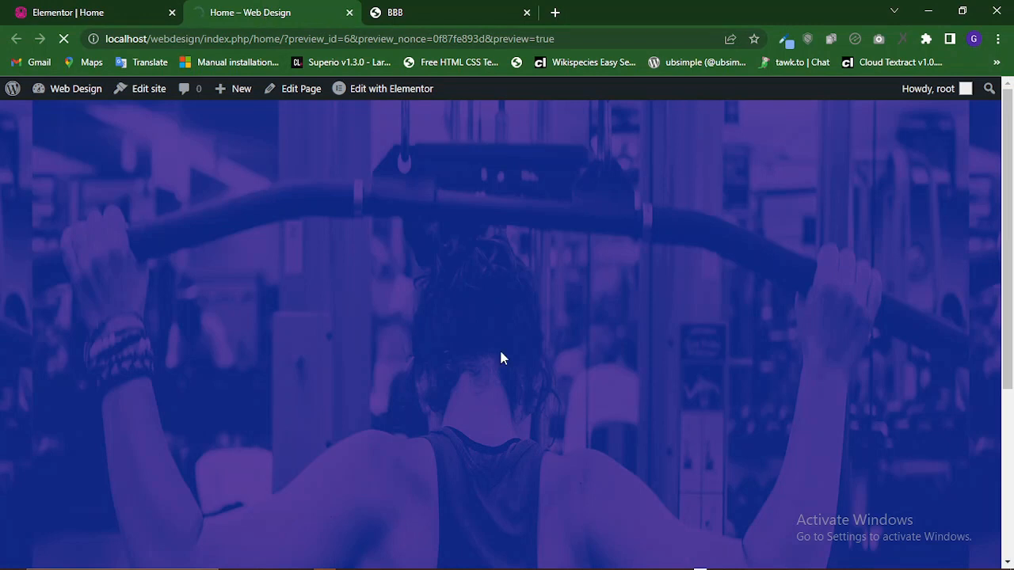